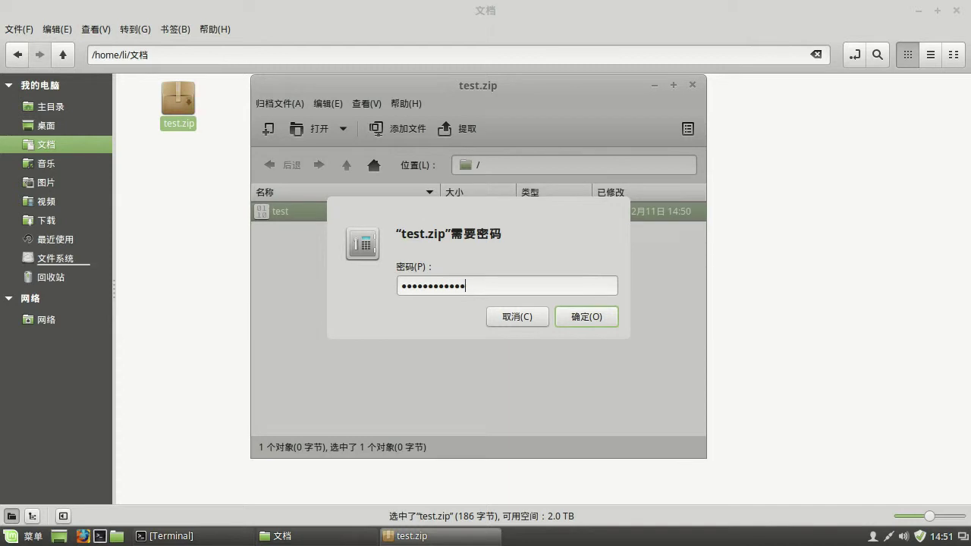
- Finish extracting test.zip, quit Archive Manager, and delete the extracted test file
click(570, 316)
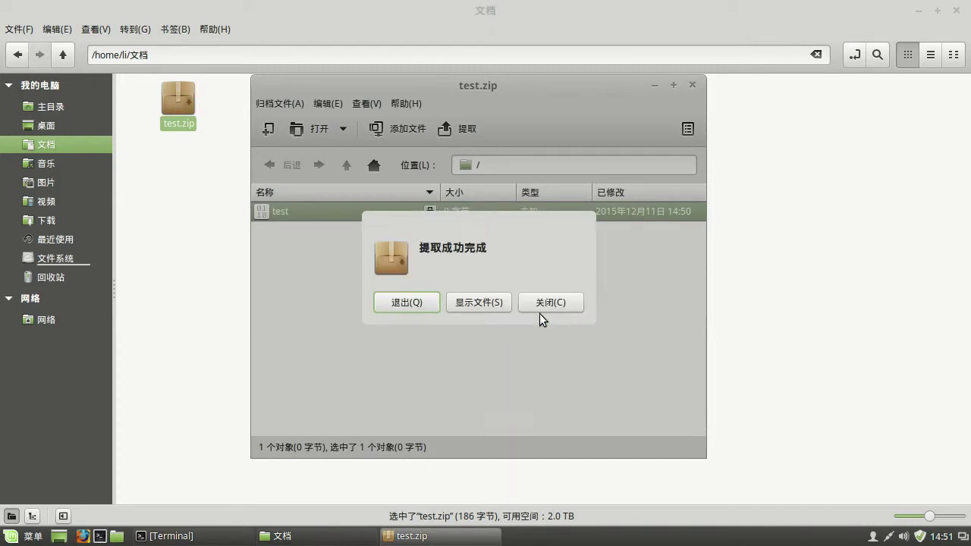
click(410, 303)
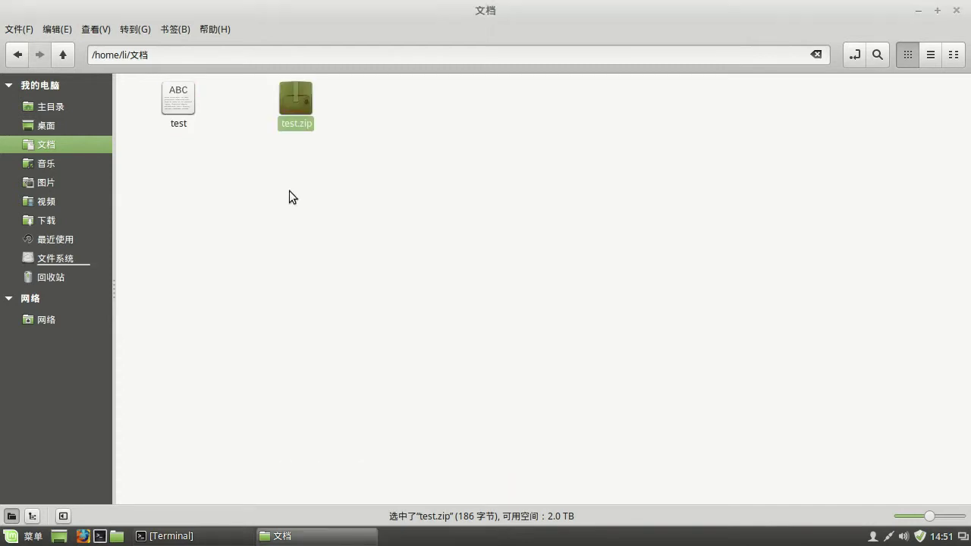
click(182, 102)
key(Delete)
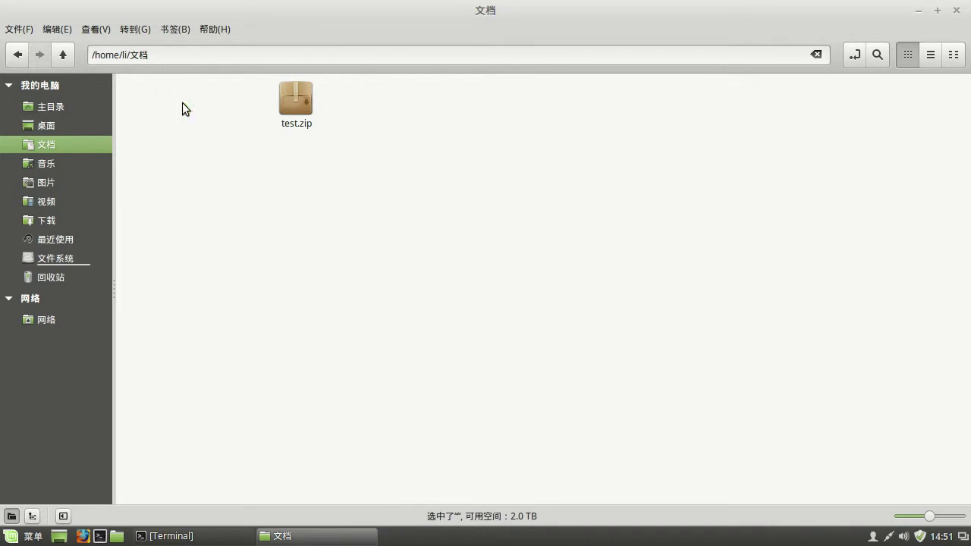
- Reopen test.zip in Archive Manager and start extracting the test entry
right_click(189, 103)
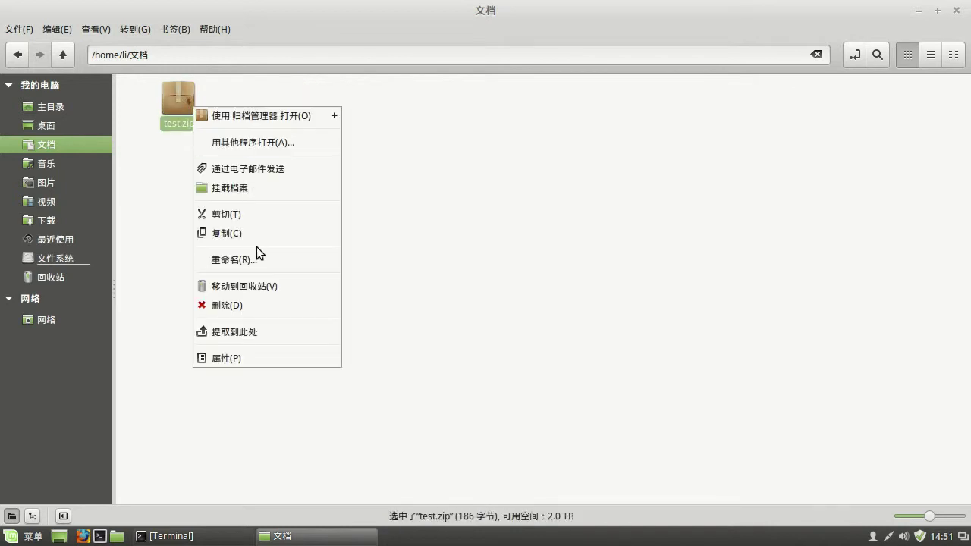
click(279, 114)
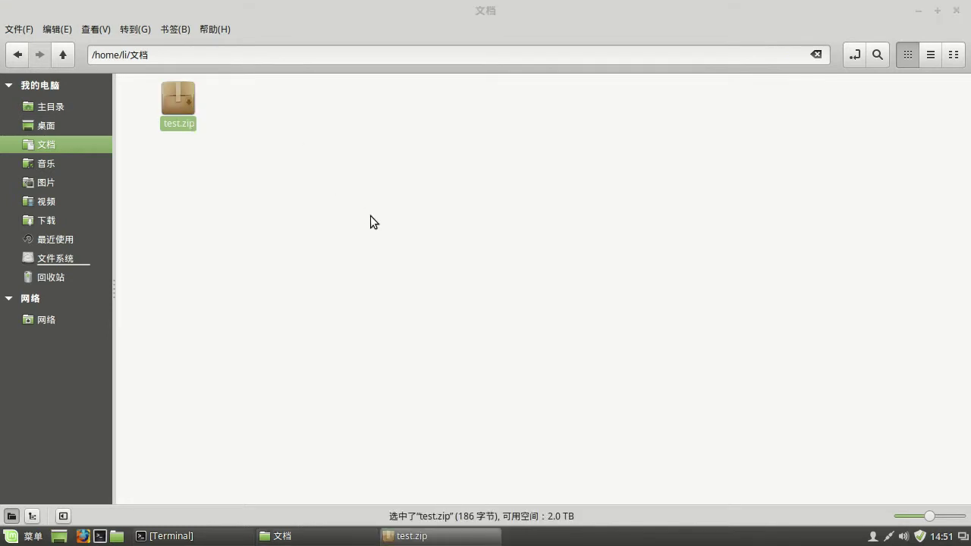
drag(295, 213, 373, 272)
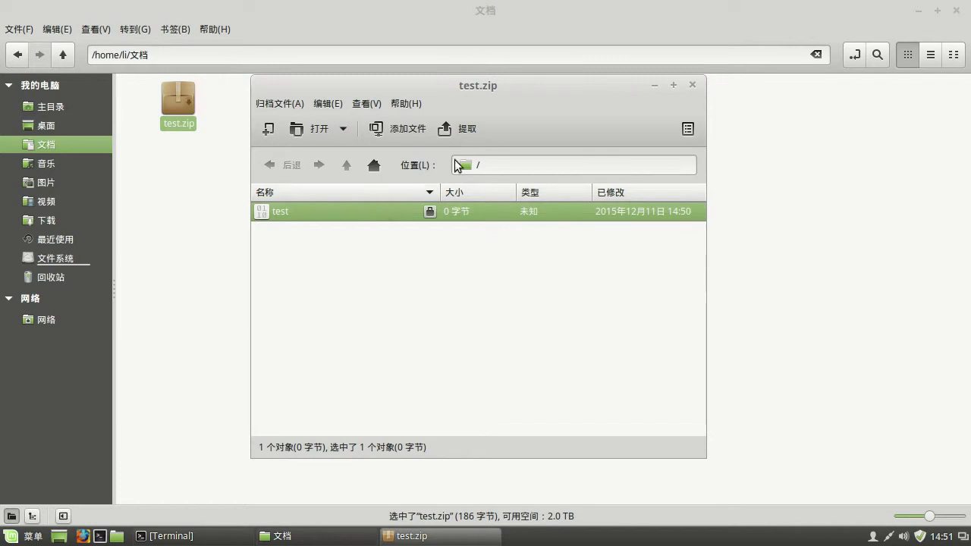
click(468, 130)
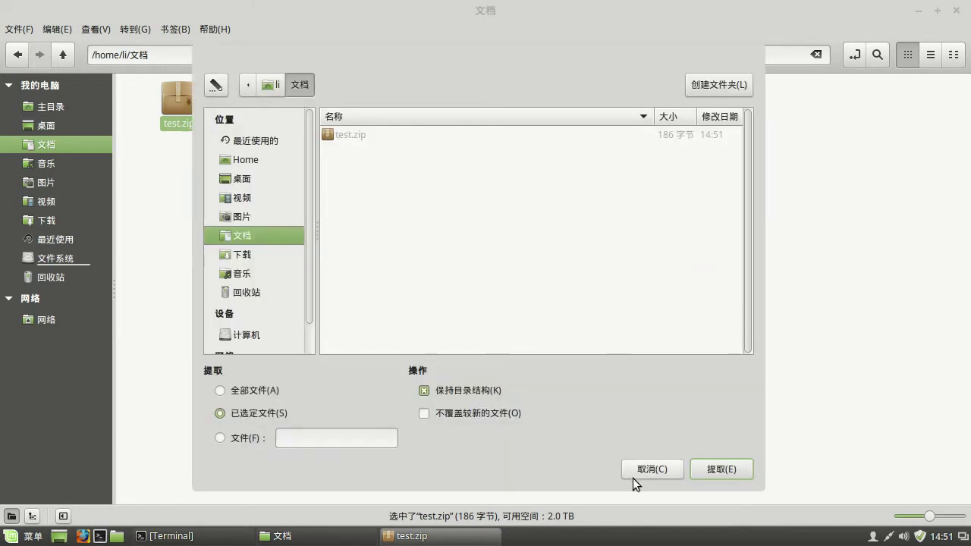
click(698, 471)
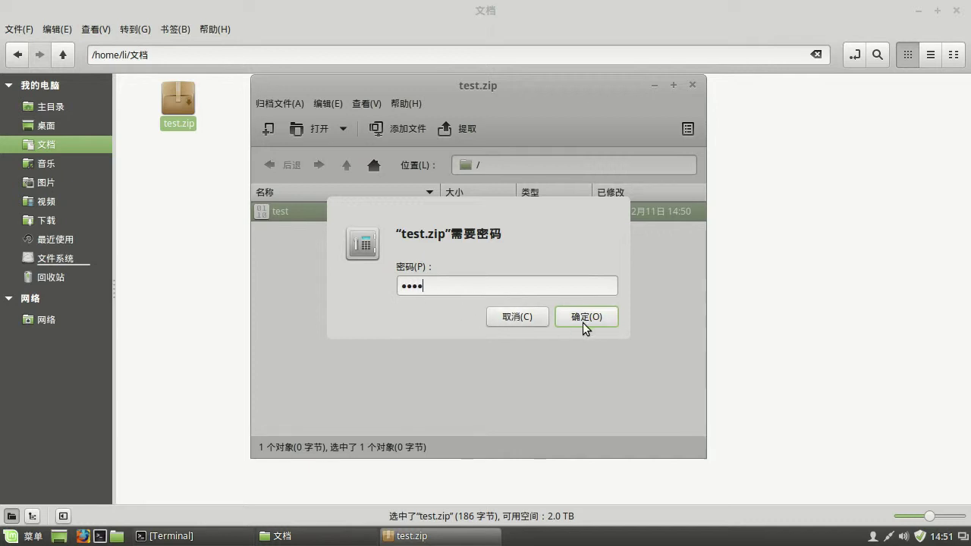
click(586, 315)
click(522, 334)
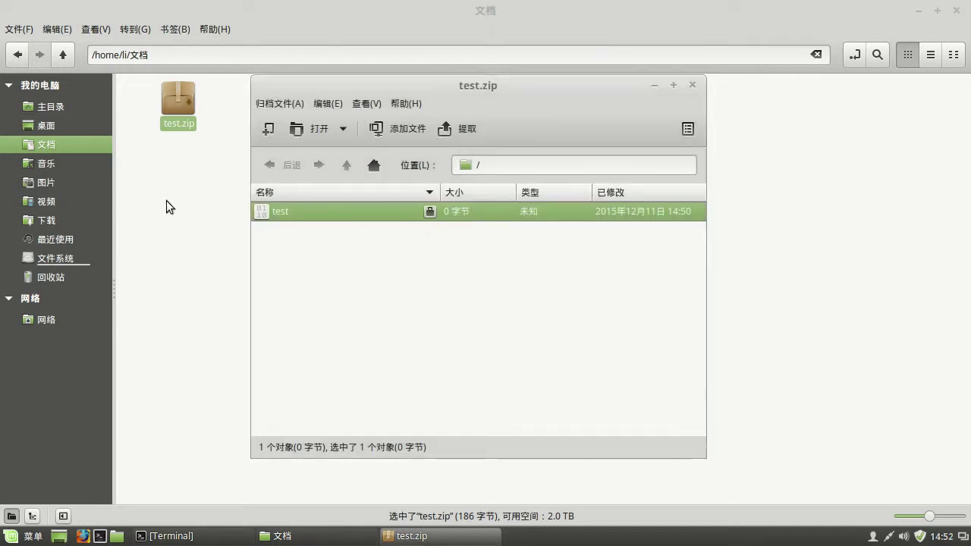
click(693, 85)
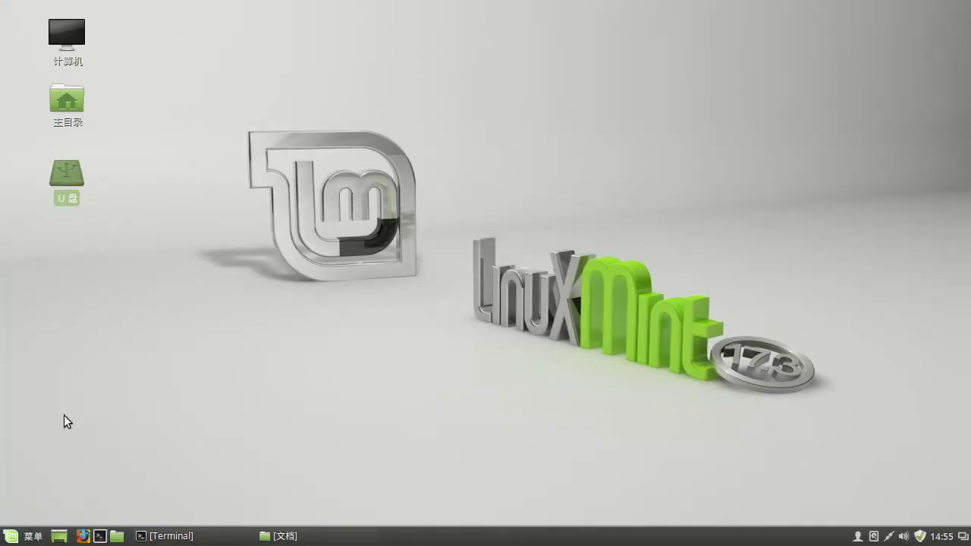
- Launch the Disks utility from the Accessories menu
click(15, 539)
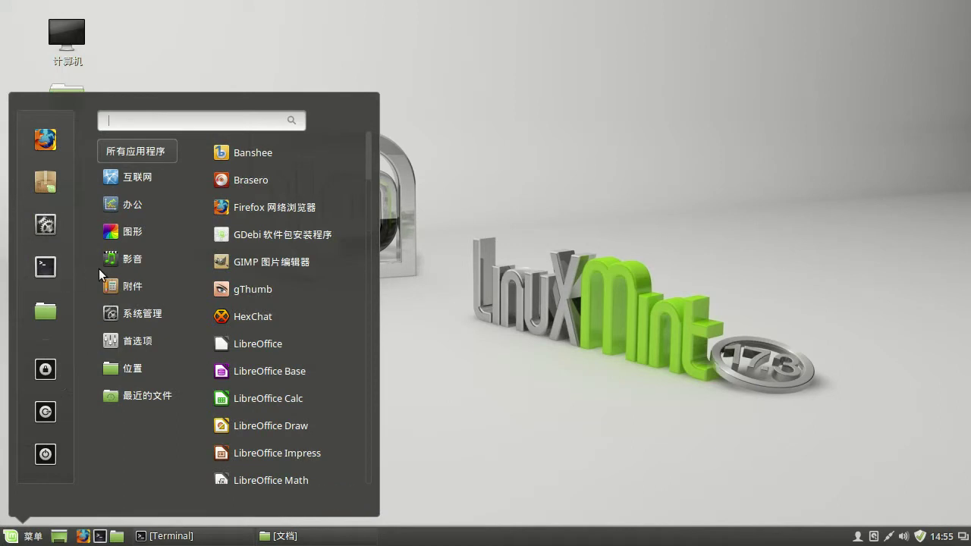
mouse_move(144, 264)
mouse_move(143, 294)
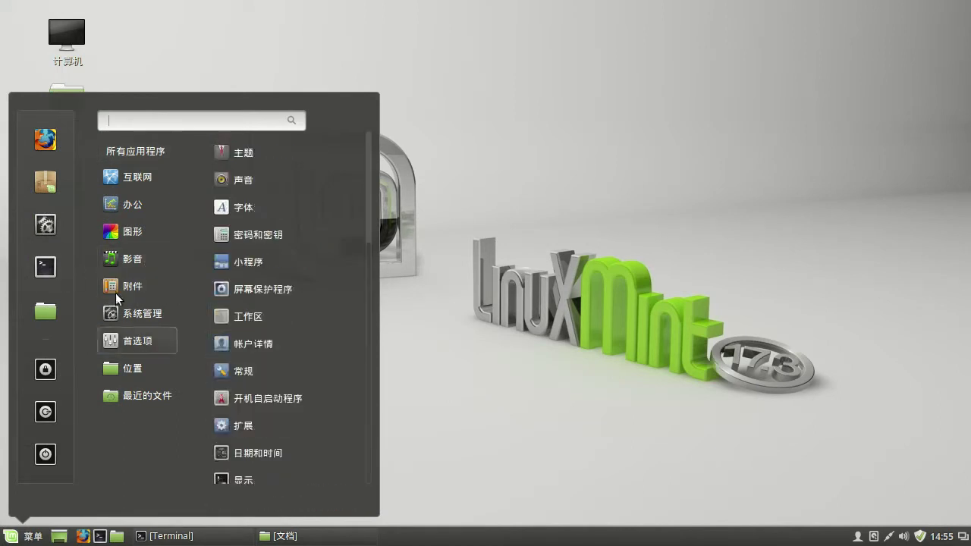
scroll(259, 353, down, 2)
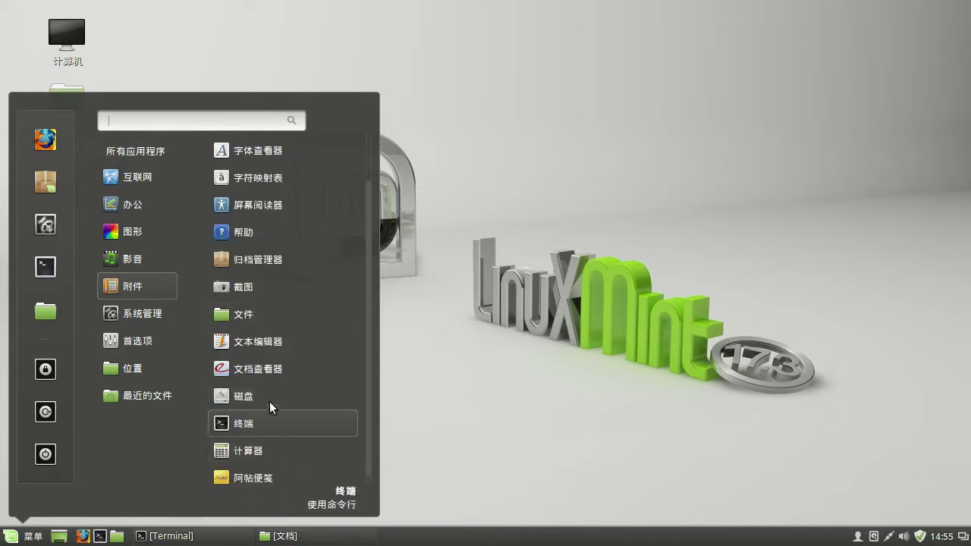
click(277, 398)
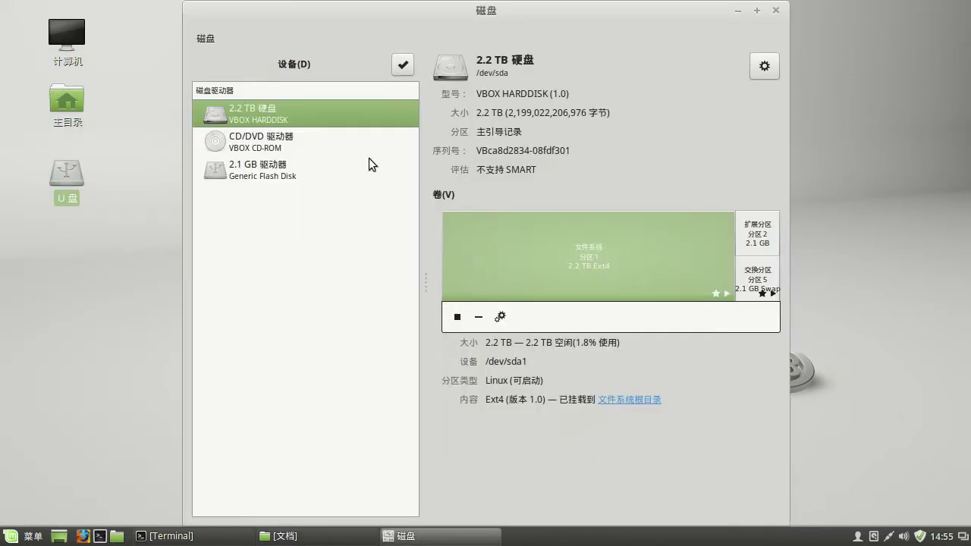
- Select the 2.1 GB flash drive and delete its FAT partition
click(278, 178)
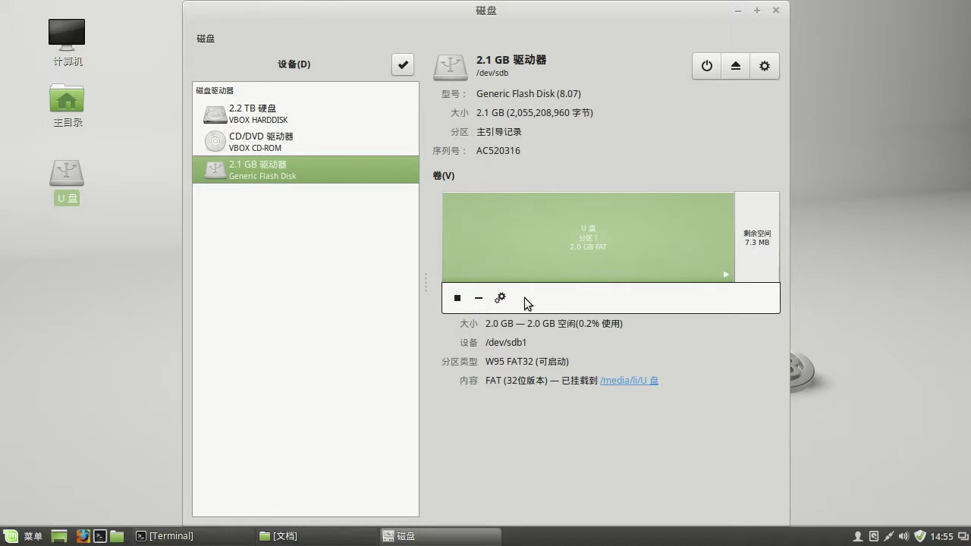
click(478, 298)
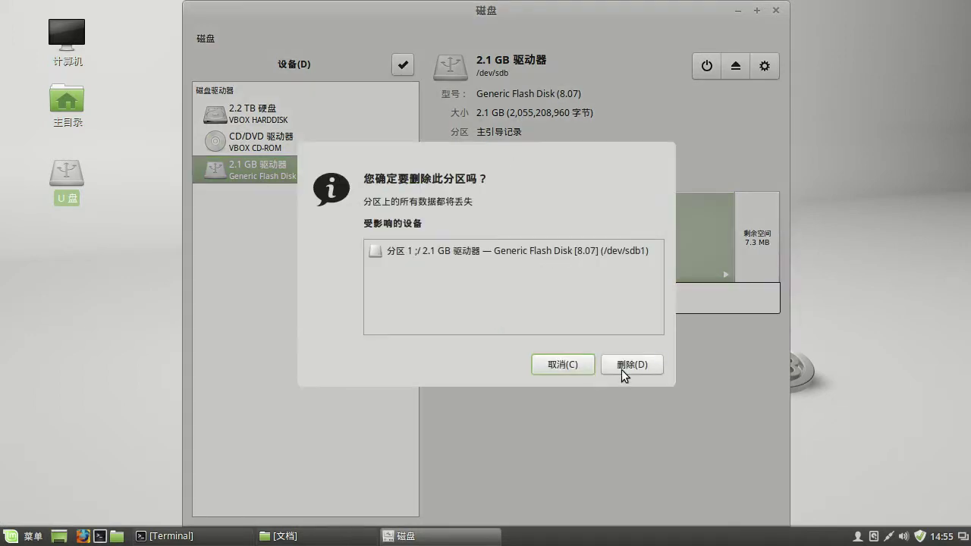
click(629, 366)
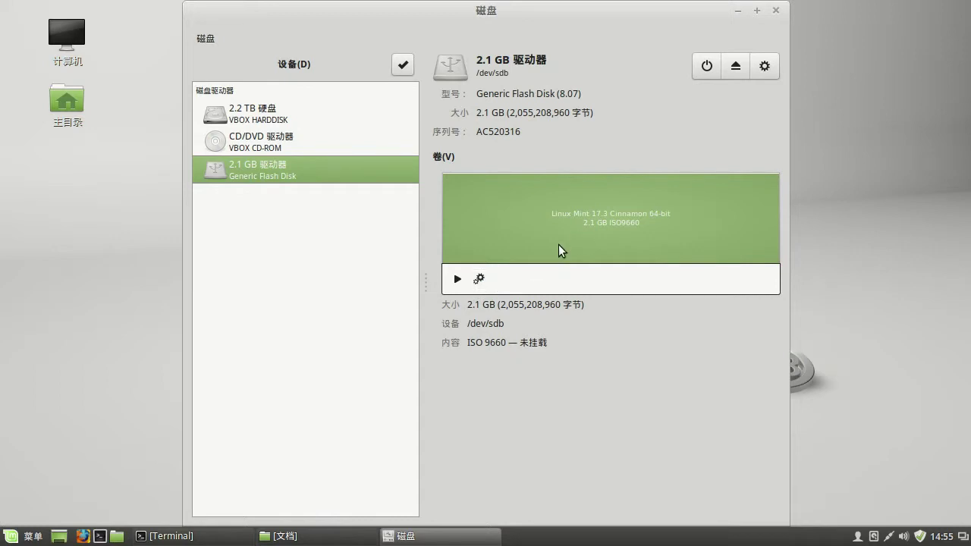
click(479, 280)
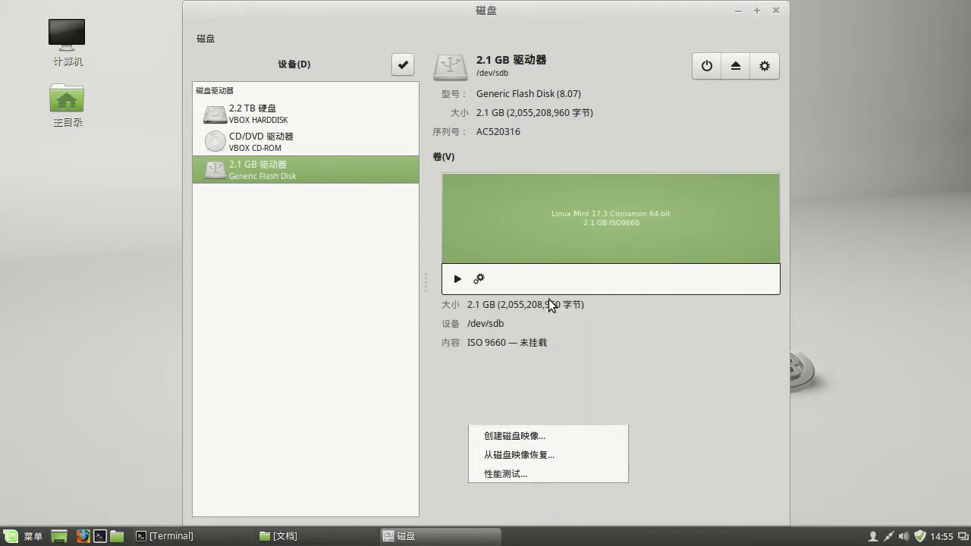
- In the Format dialog keep quick erase, choose LUKS + Ext4, and show the passphrase
click(551, 302)
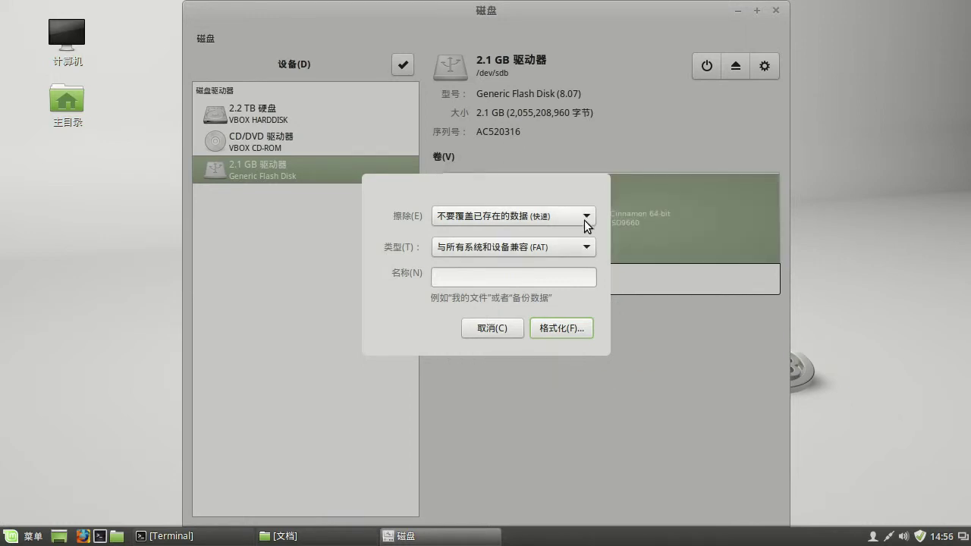
click(588, 220)
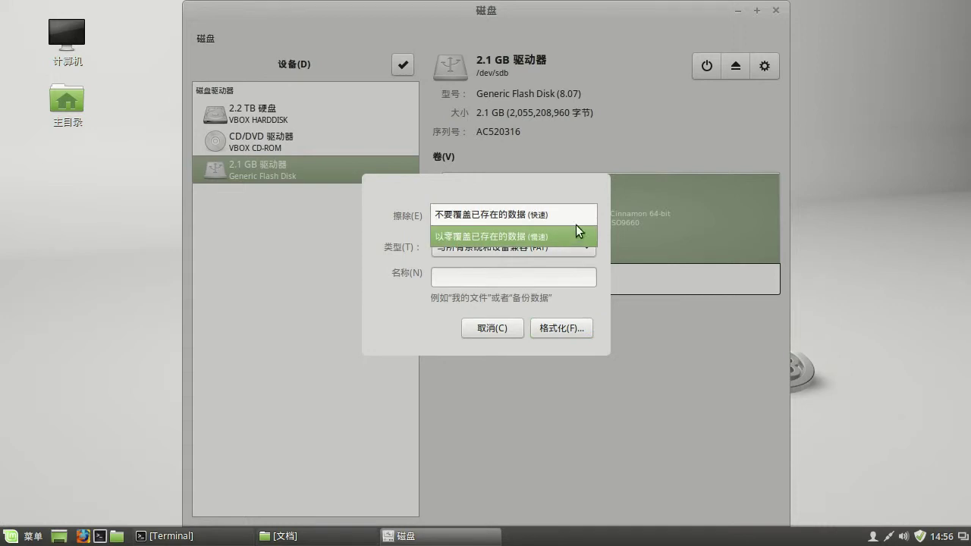
click(586, 220)
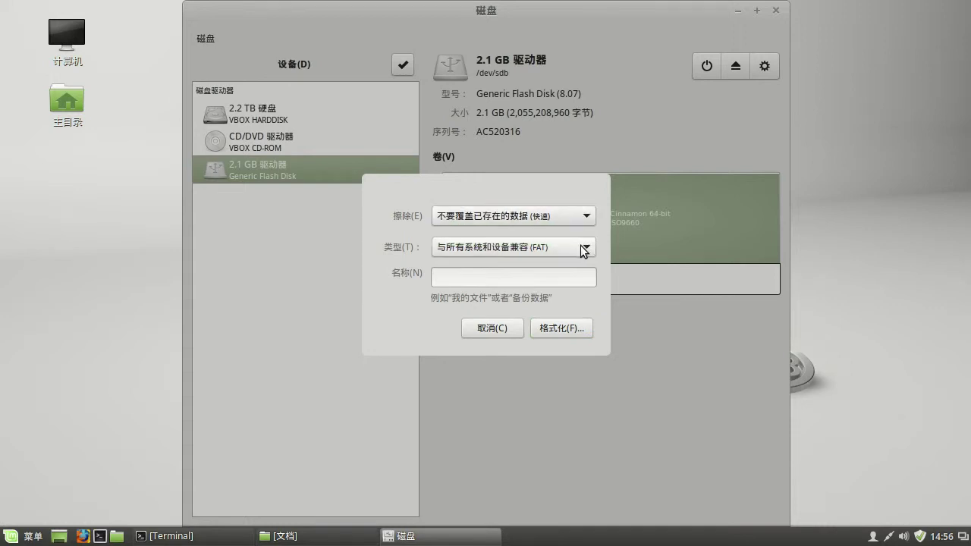
click(584, 252)
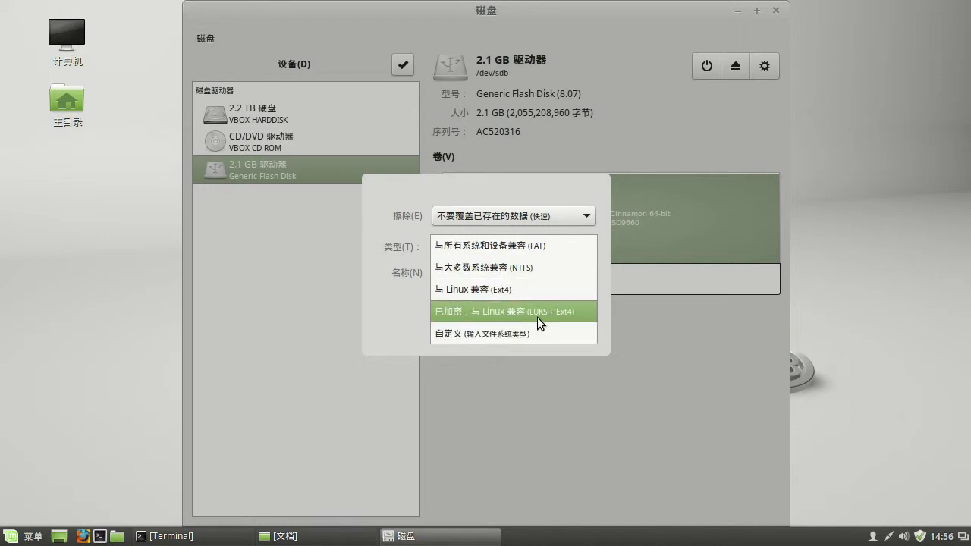
click(541, 324)
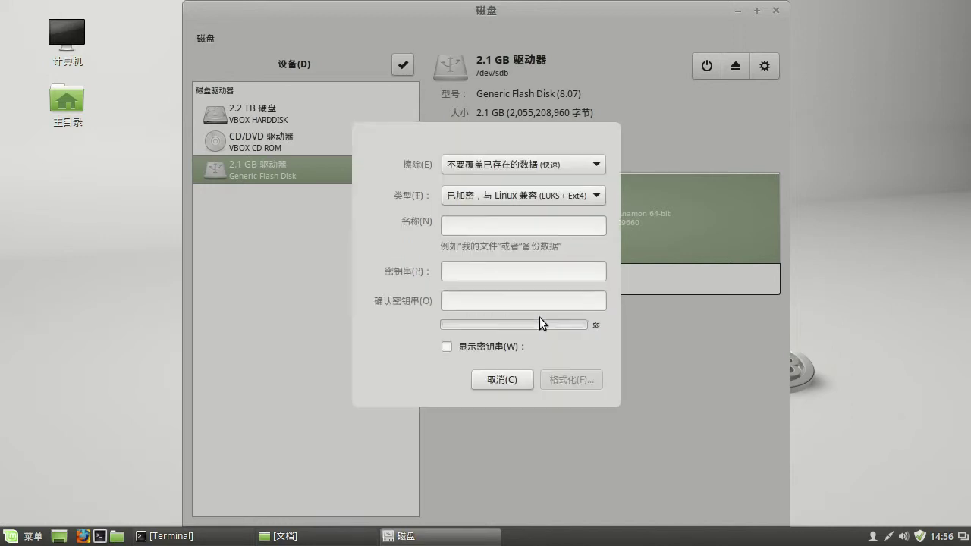
click(447, 347)
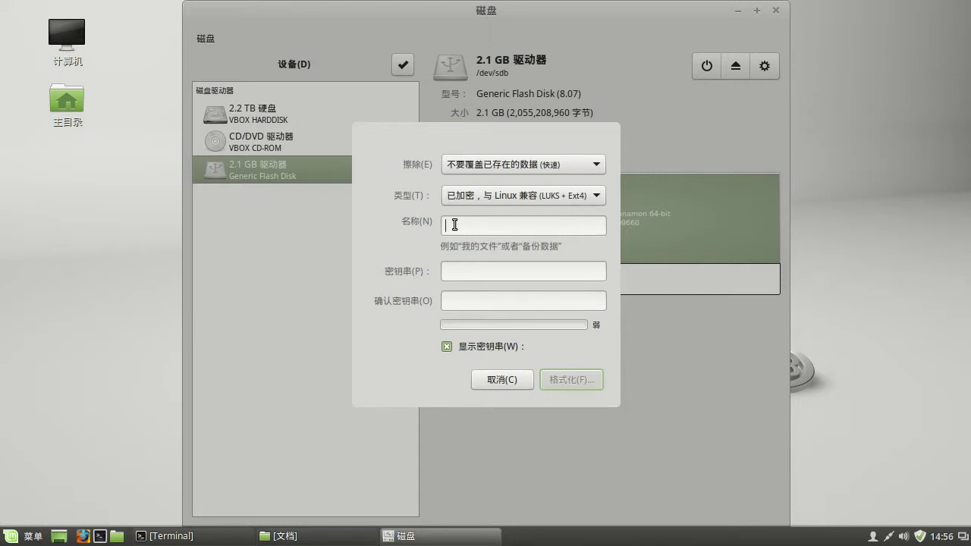
- Name the volume Upan, enter and confirm the passphrase, and format the whole drive
text(Upan)
click(453, 267)
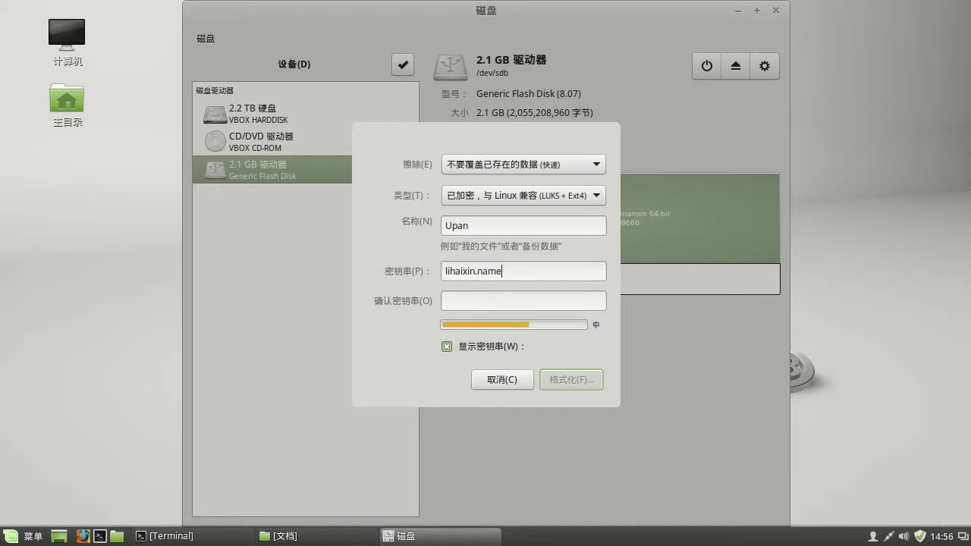
key(Tab)
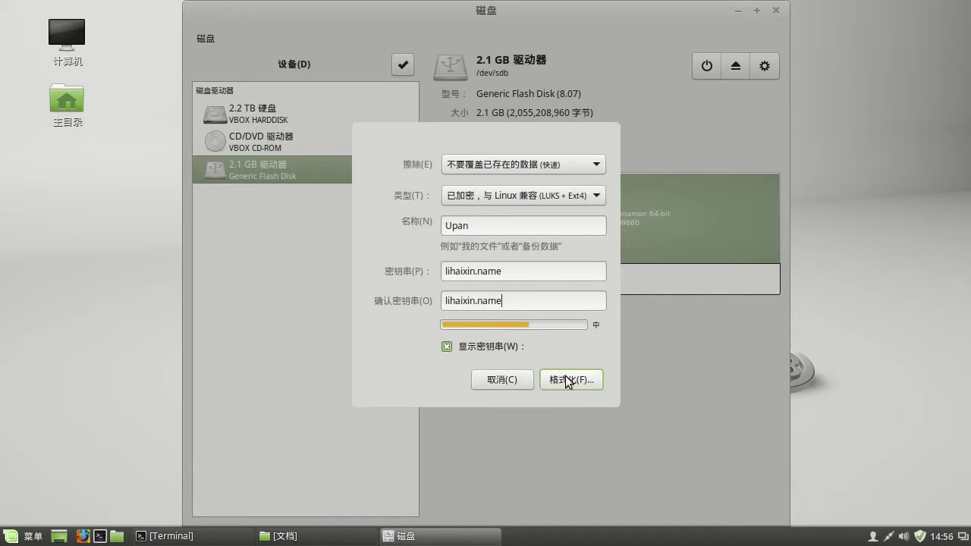
click(572, 381)
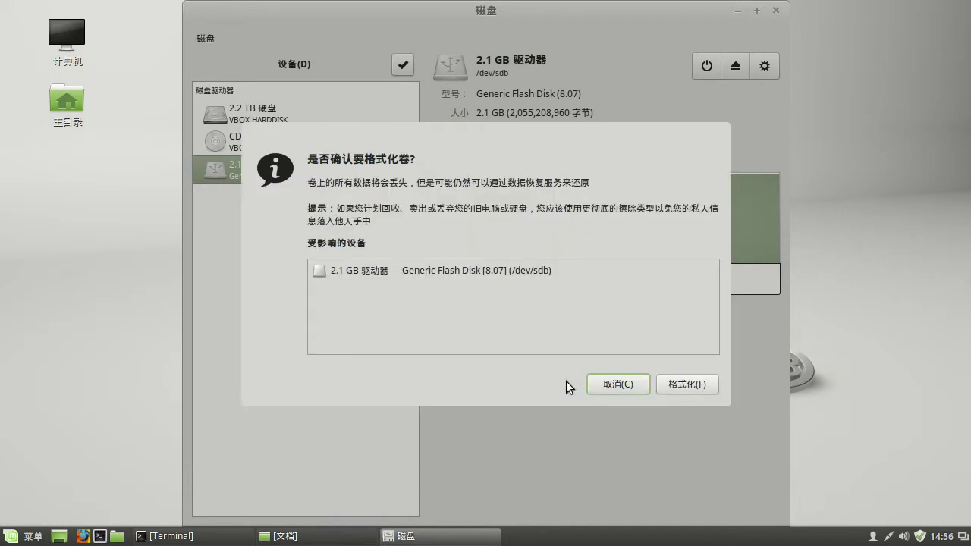
click(681, 388)
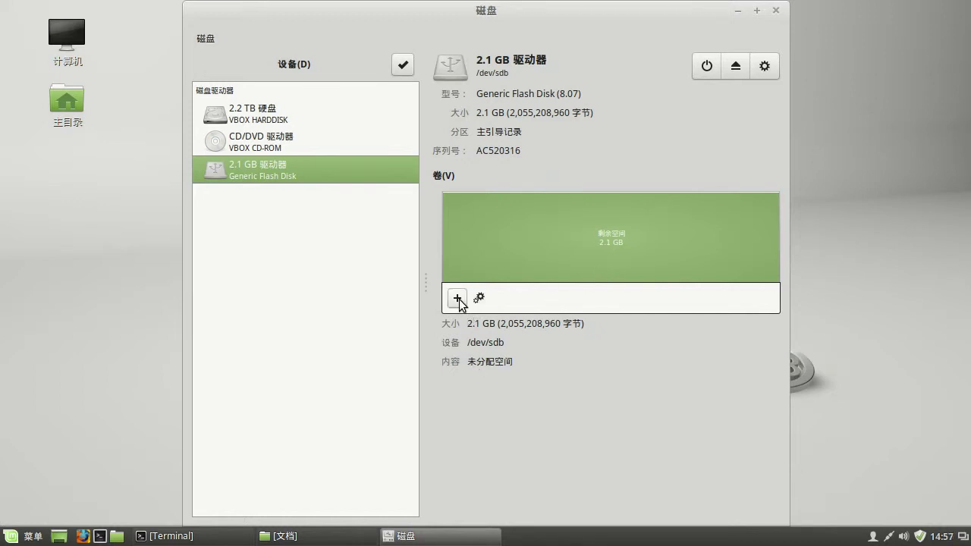
- Cancel a first partition-creation attempt and dismiss the formatting error message
click(458, 299)
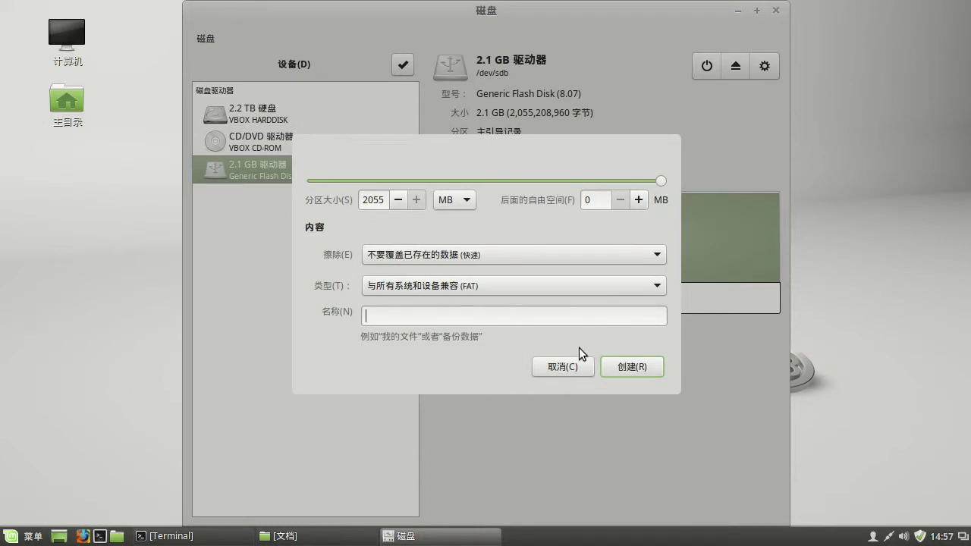
click(563, 367)
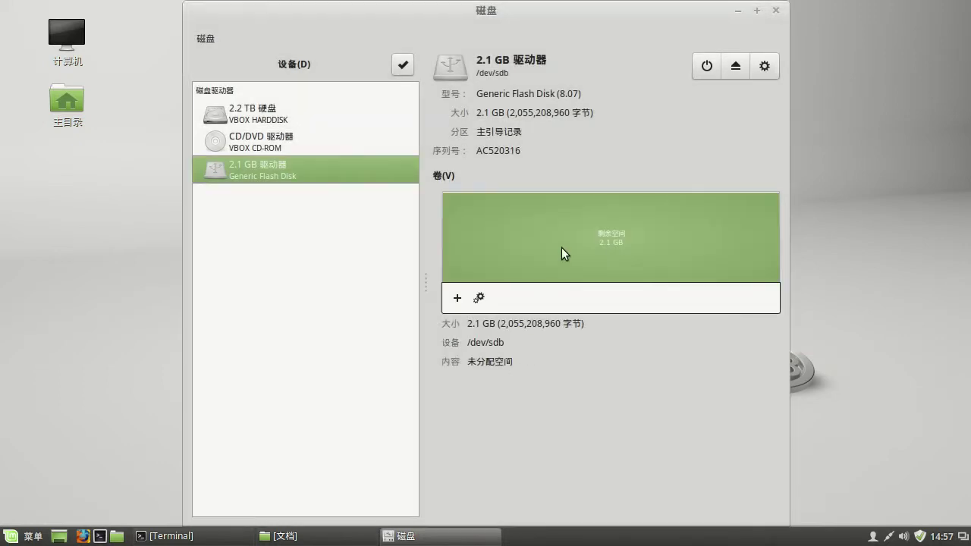
click(478, 297)
click(444, 365)
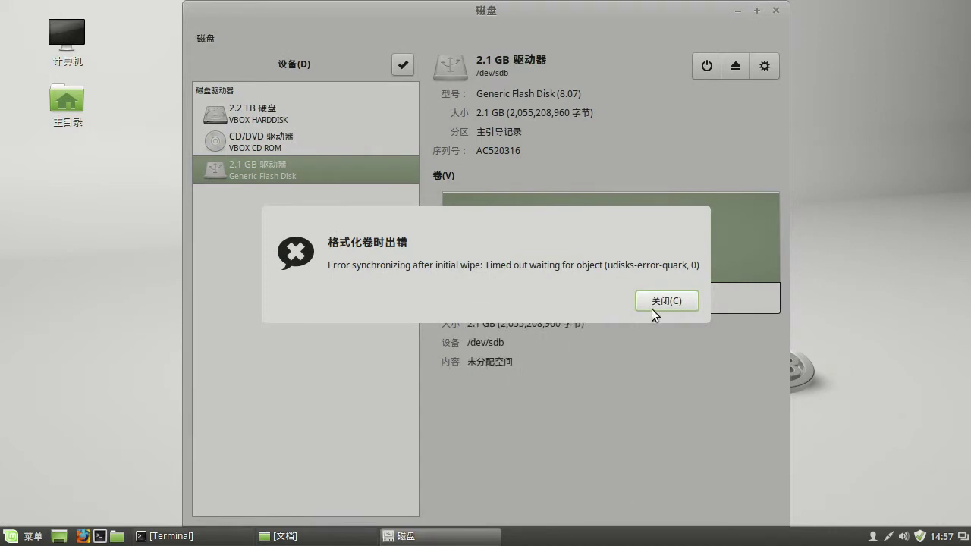
click(656, 301)
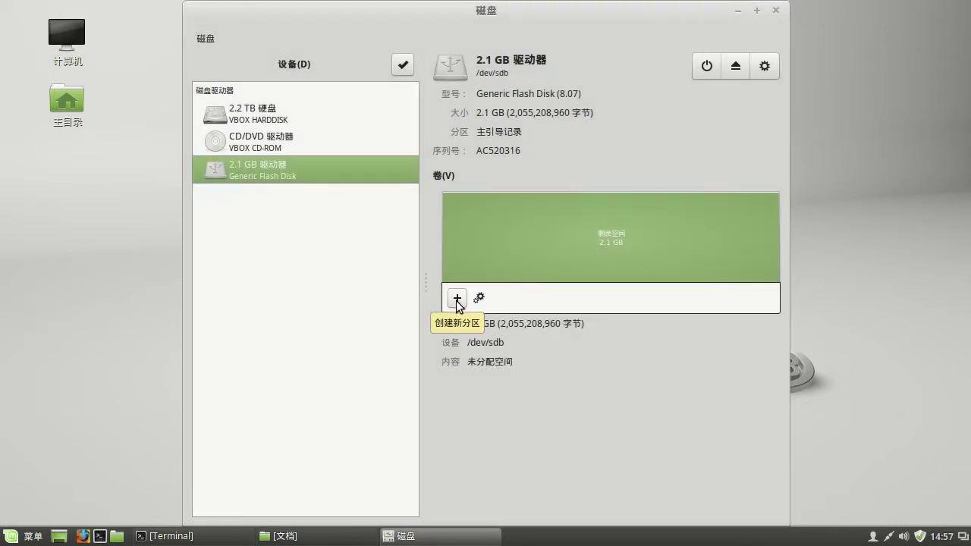
- Start a new LUKS + Ext4 partition in the free space, named UPan
click(457, 300)
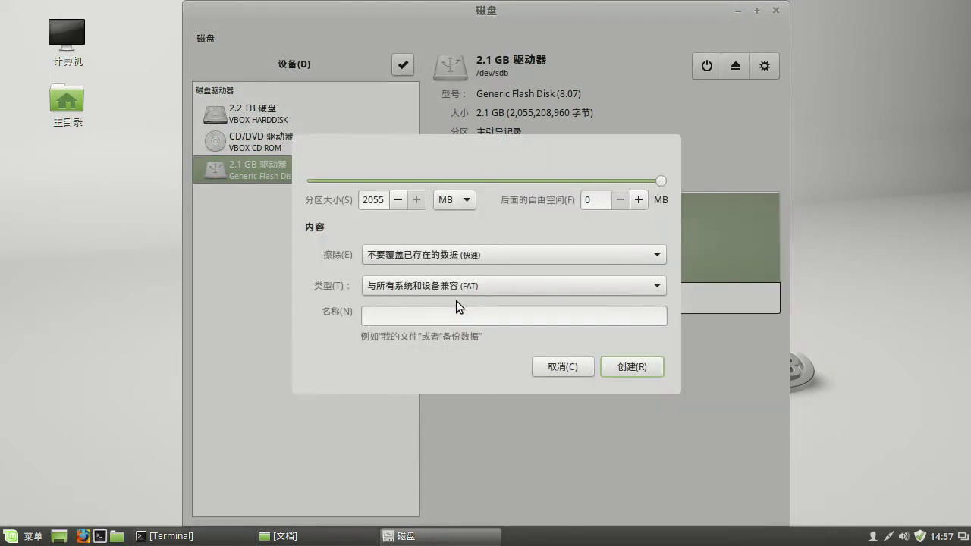
click(544, 287)
click(485, 352)
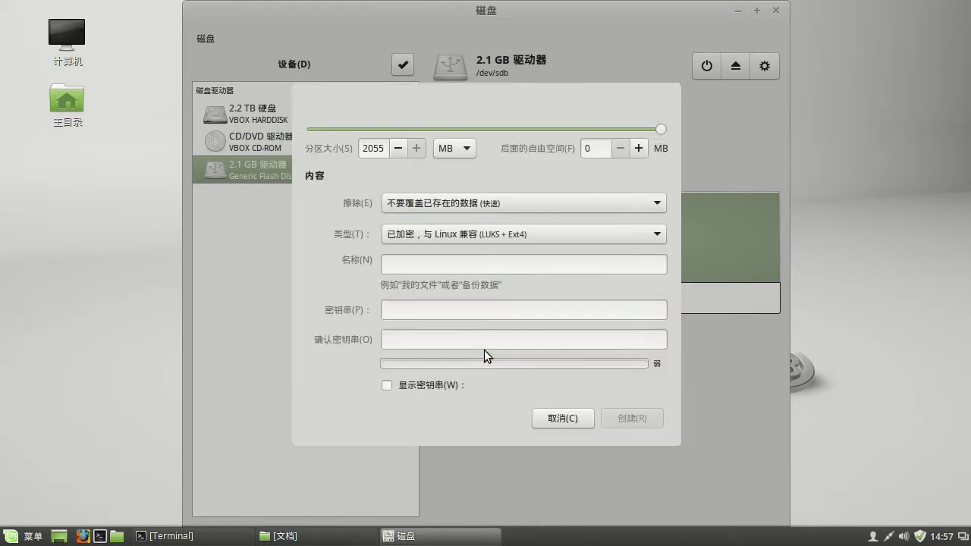
click(410, 265)
text(UPan)
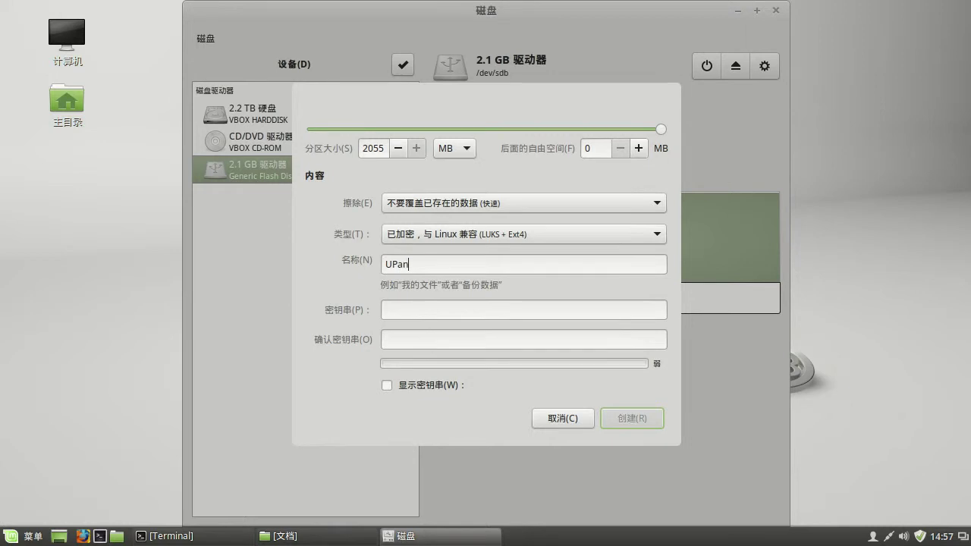
- Enter the partition passphrase, reveal it in plain text, and fill in the matching confirmation
click(397, 308)
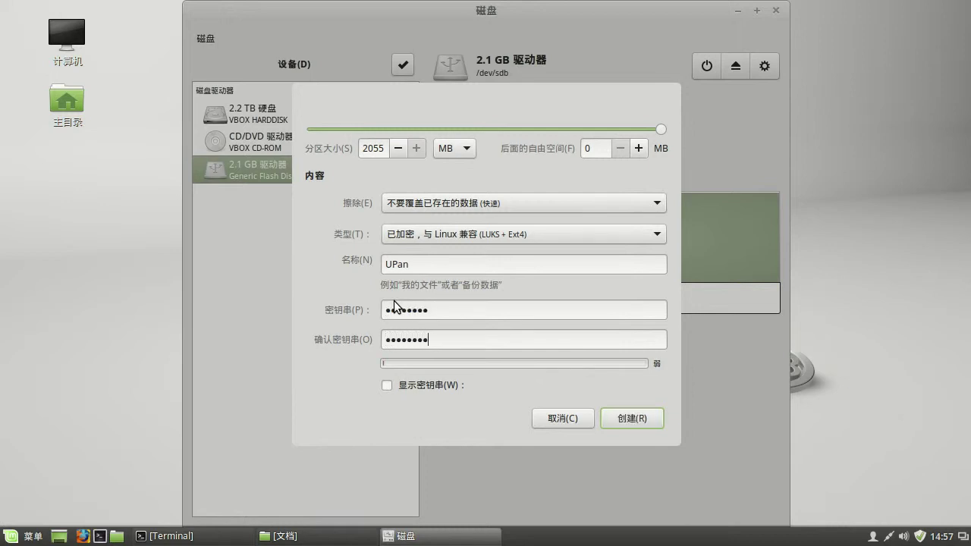
click(387, 385)
click(432, 312)
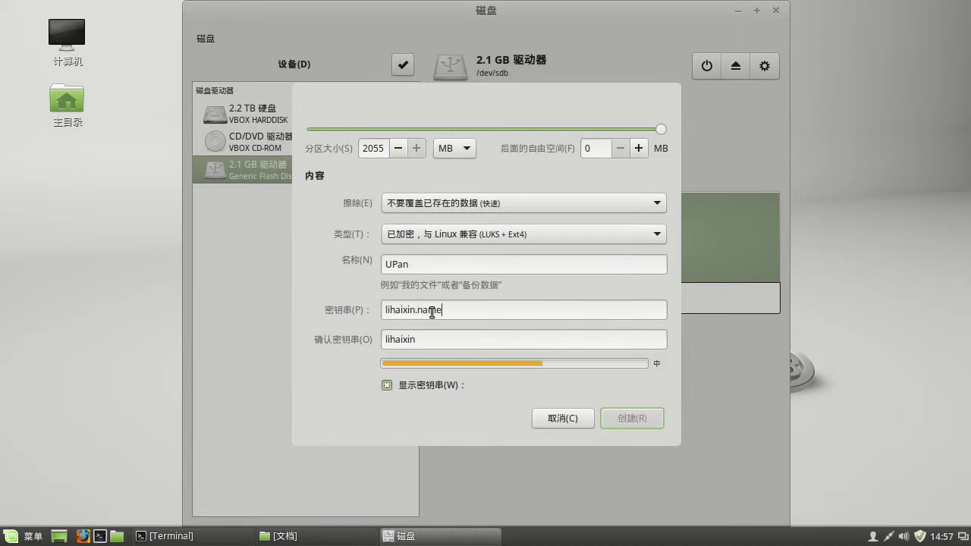
key(Tab)
click(439, 333)
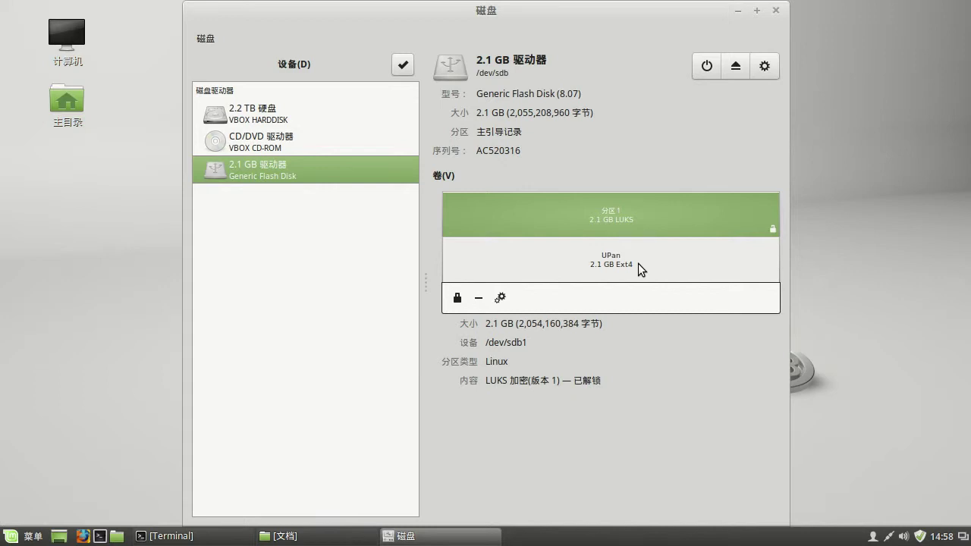
- Select the UPan Ext4 volume and mount it
click(634, 265)
click(617, 217)
click(621, 266)
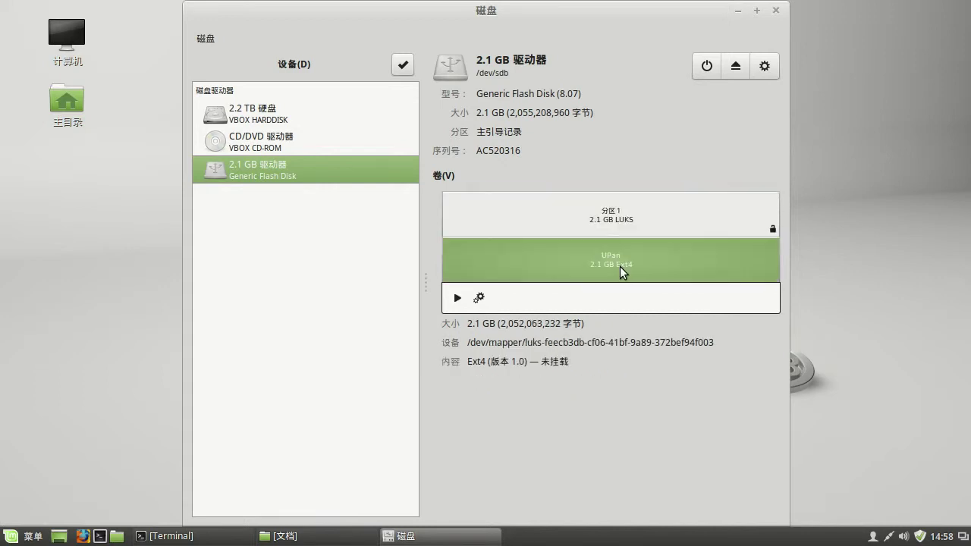
click(615, 220)
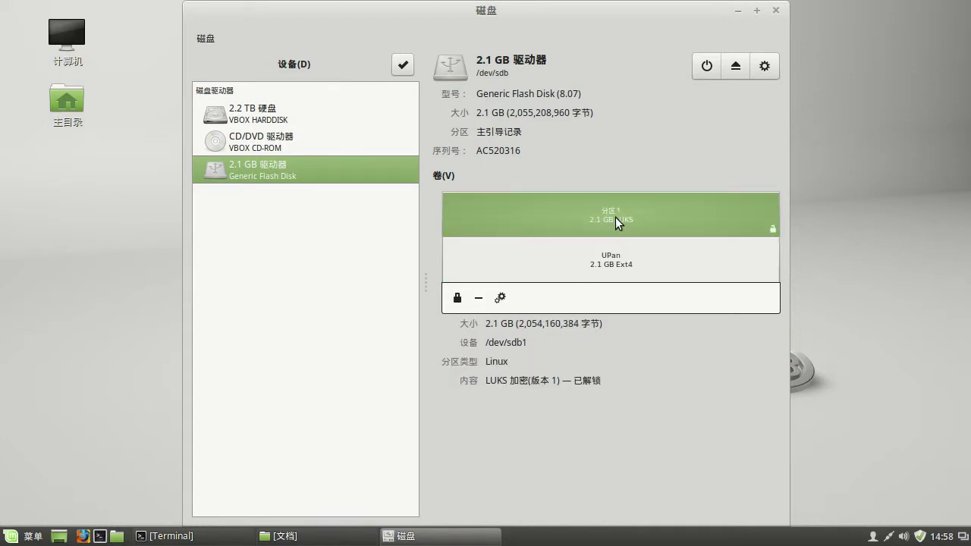
click(617, 262)
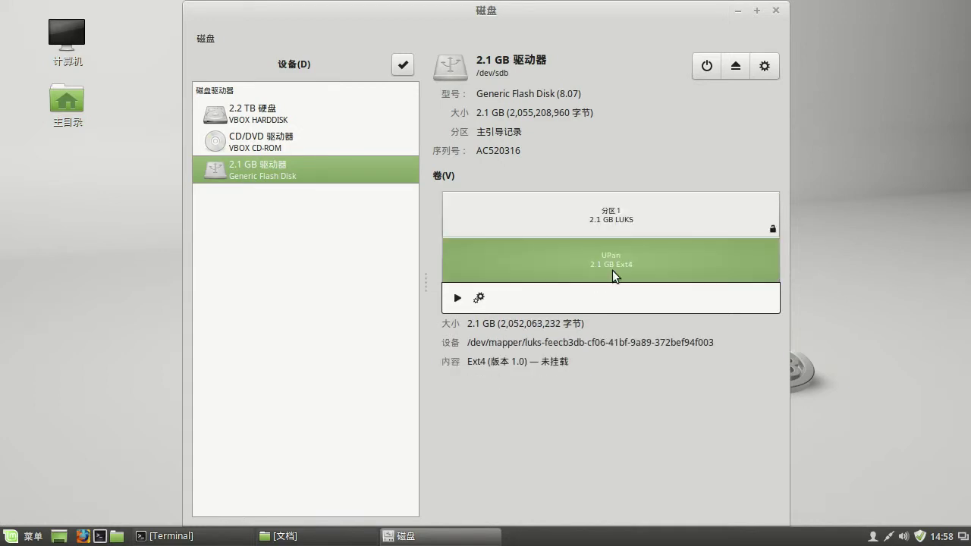
click(458, 299)
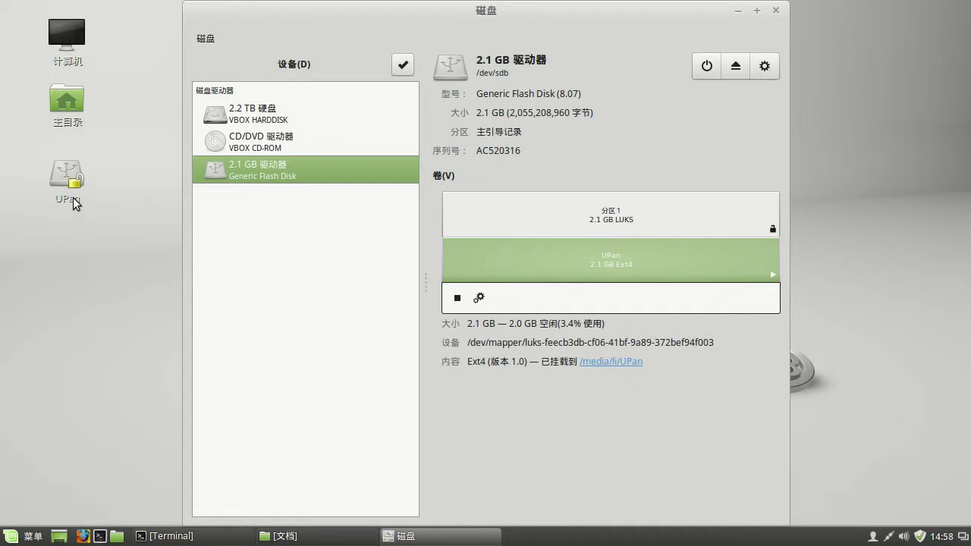
- Open the UPan desktop drive in the file manager, minimize it, and select its icon
double_click(72, 187)
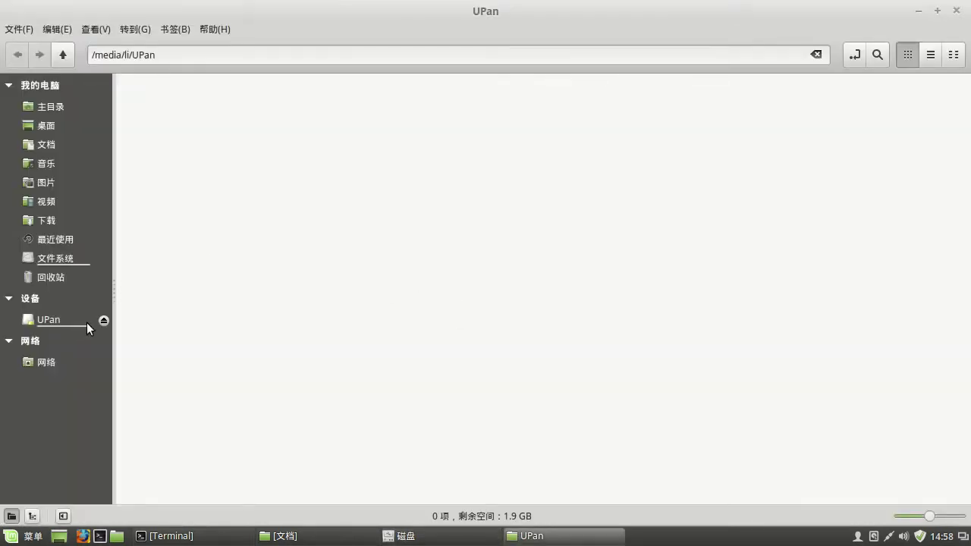
click(919, 11)
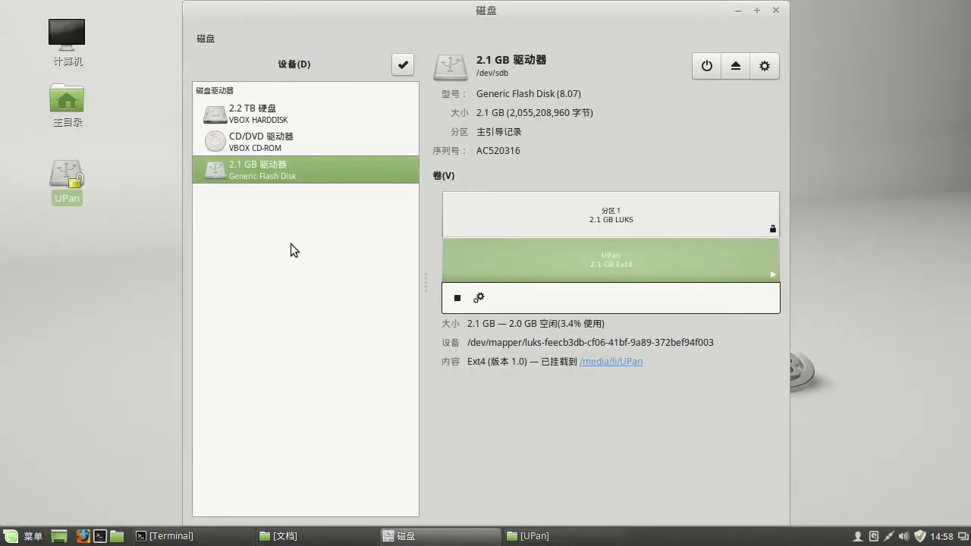
click(78, 193)
- Unmount the UPan Ext4 volume with the stop button in Disks
click(458, 299)
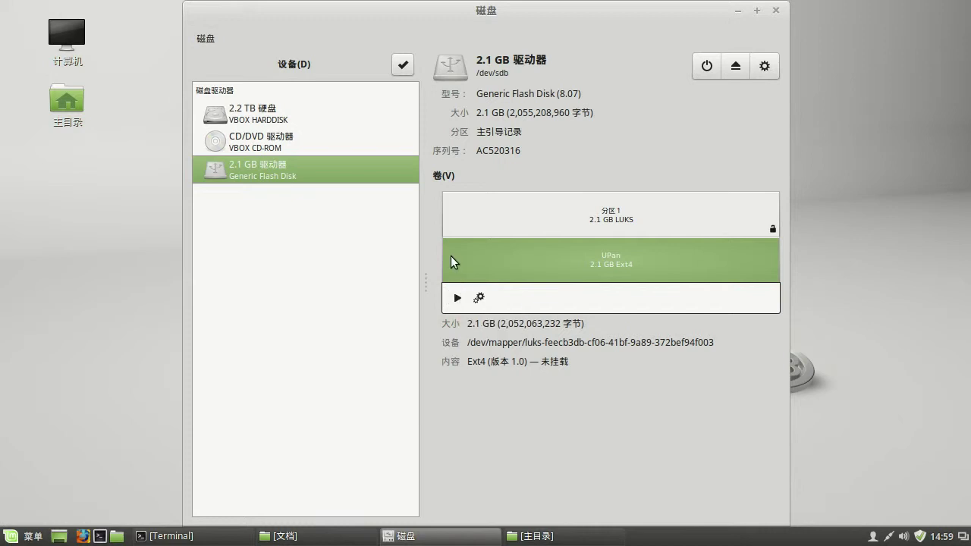
click(457, 300)
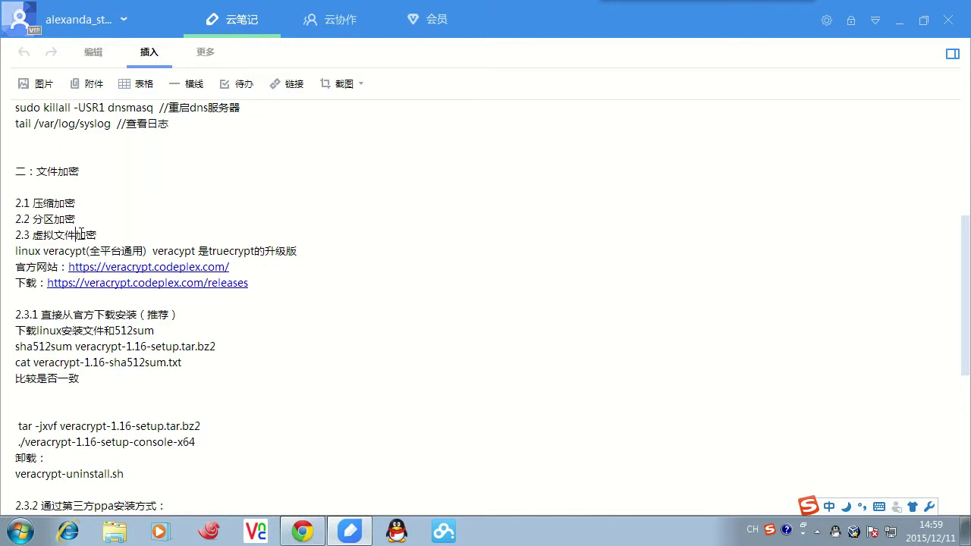
drag(44, 252, 89, 251)
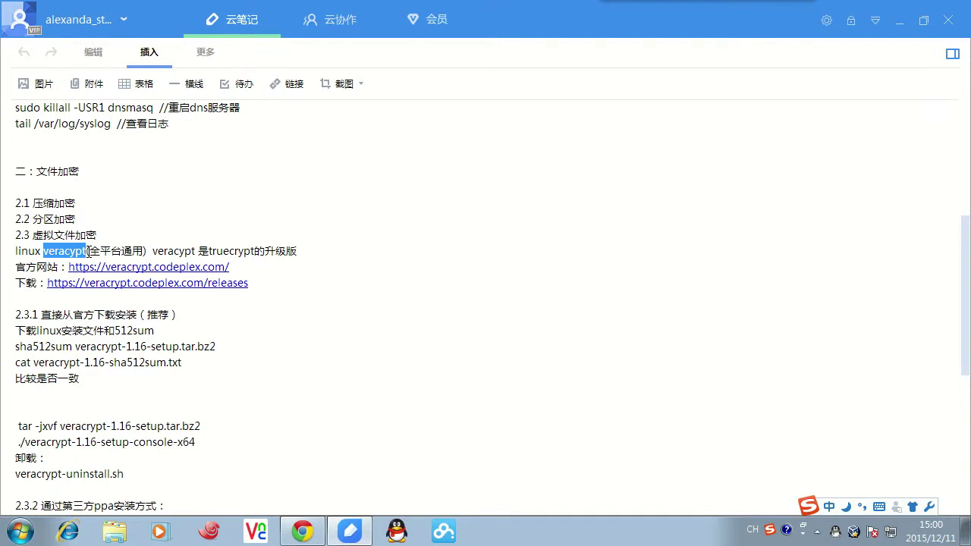
drag(209, 251, 258, 257)
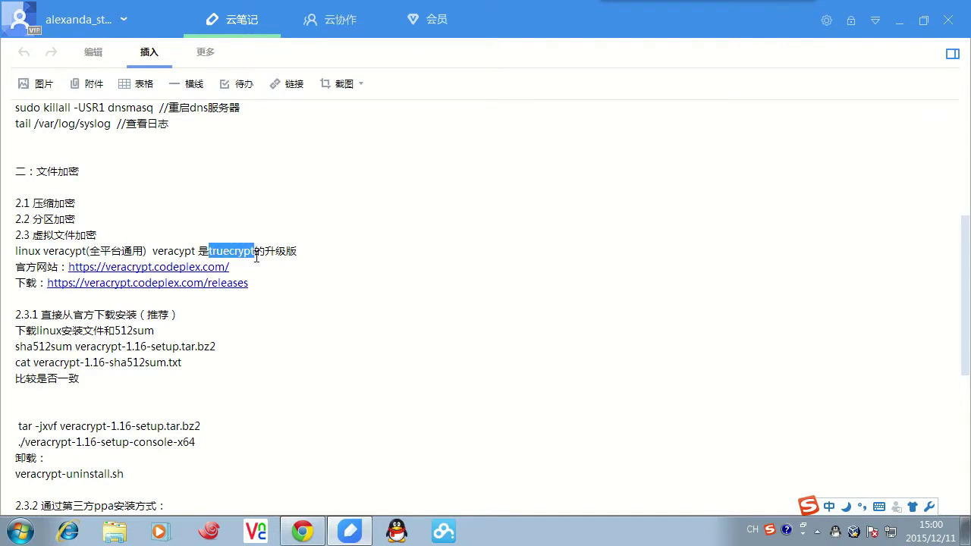
click(250, 254)
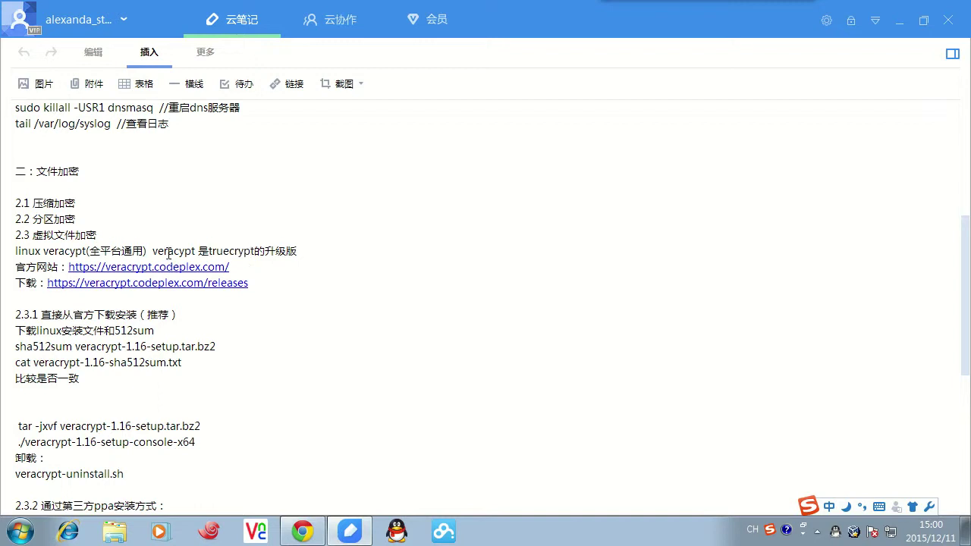
drag(153, 251, 196, 251)
click(196, 251)
drag(43, 251, 83, 251)
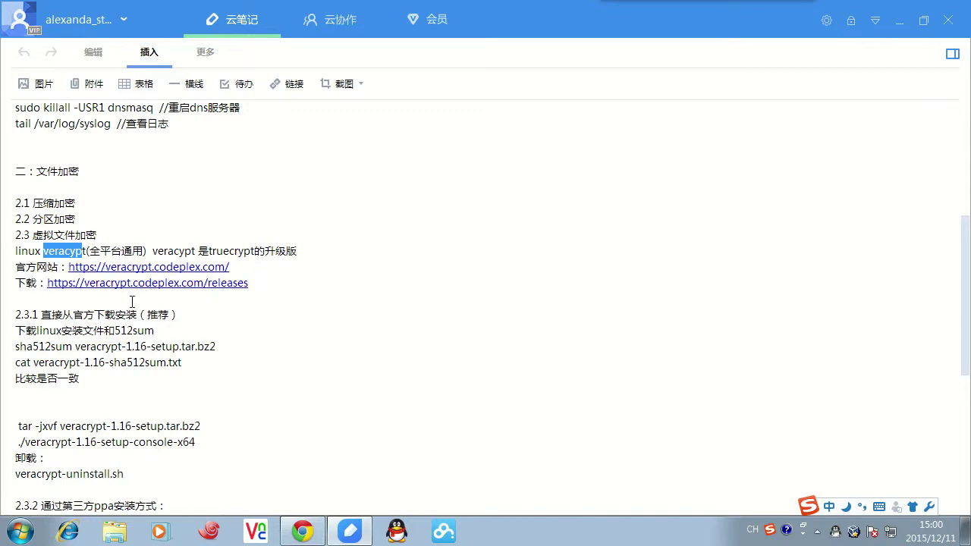
scroll(120, 322, down, 2)
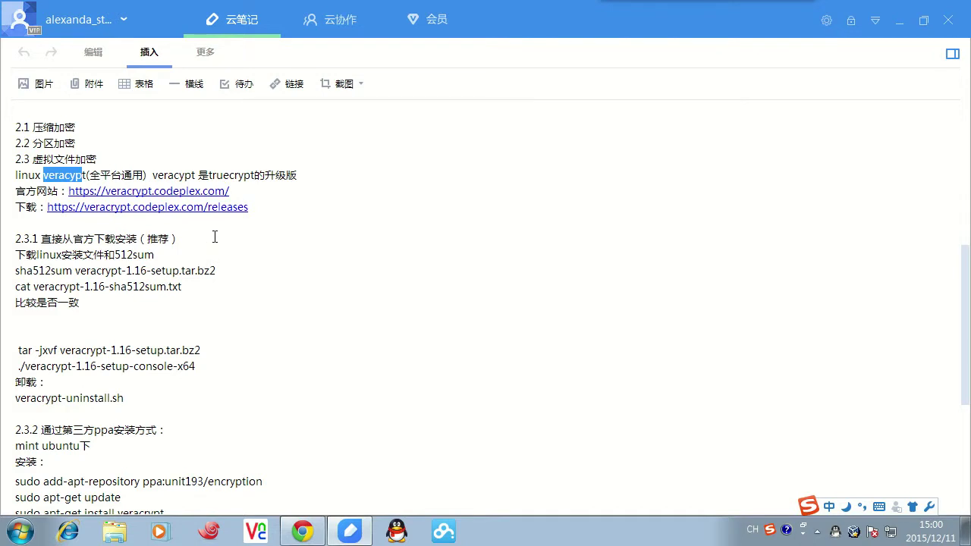
drag(241, 191, 70, 192)
key(ctrl+c)
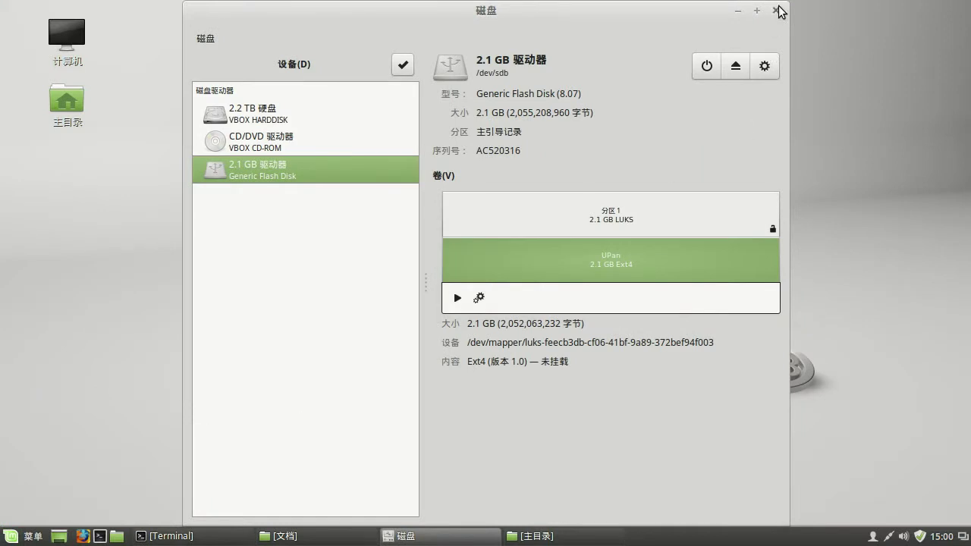
- Close Disks and open Firefox in a maximized window
click(777, 8)
click(83, 537)
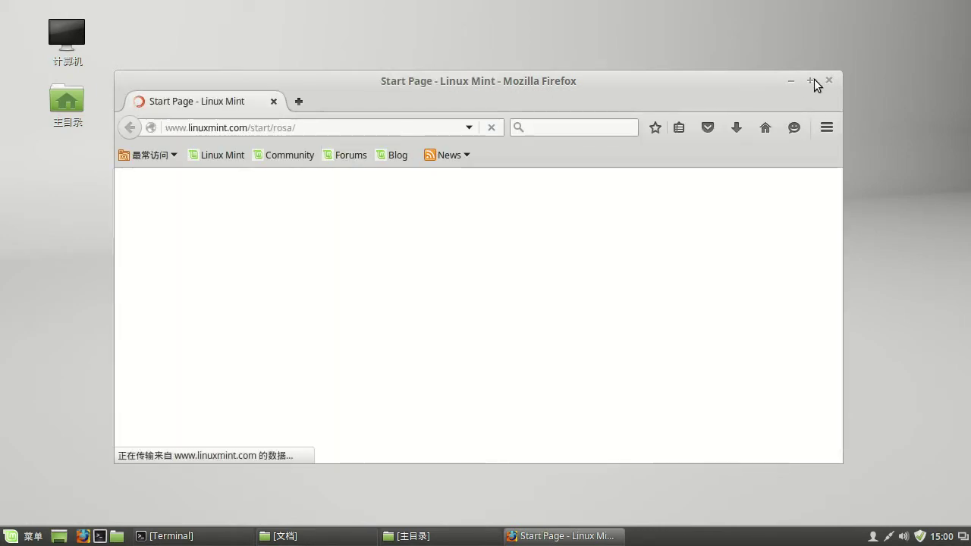
click(811, 80)
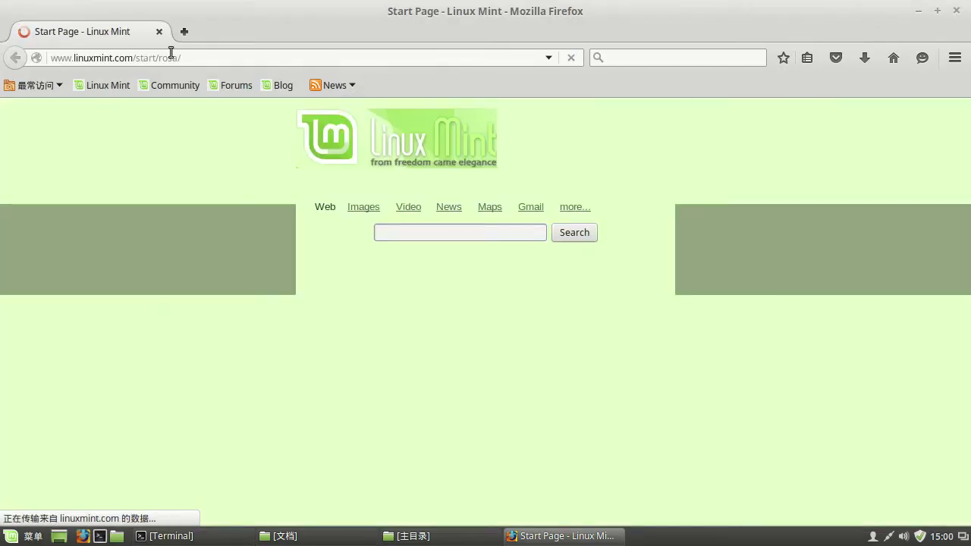
click(191, 58)
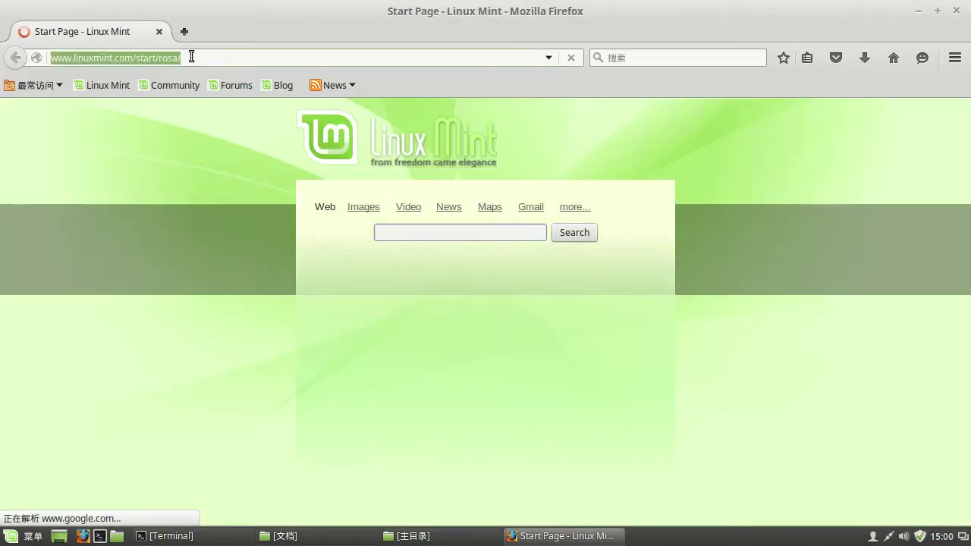
key(ctrl+v)
key(Return)
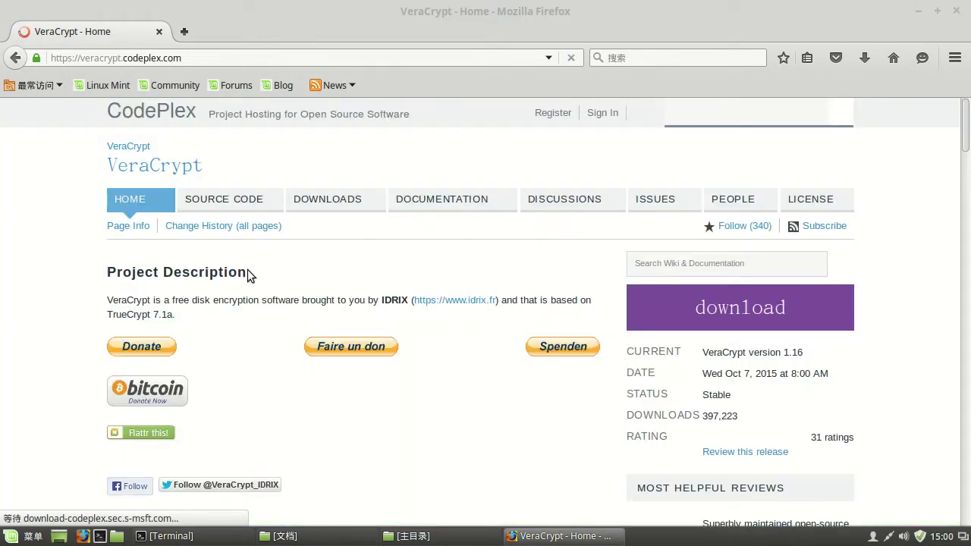
- Open the recommended VeraCrypt 1.16 download page and browse its file list
click(326, 243)
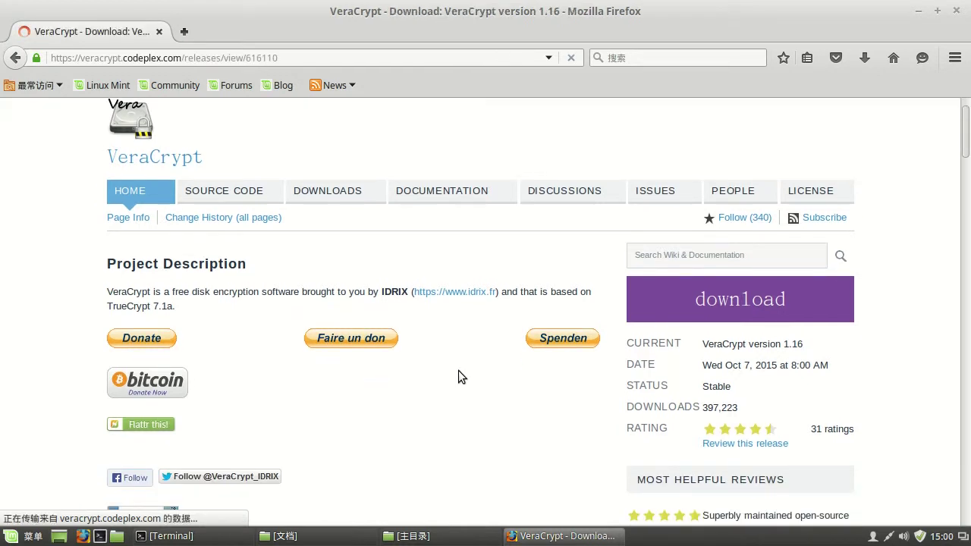
scroll(330, 404, down, 5)
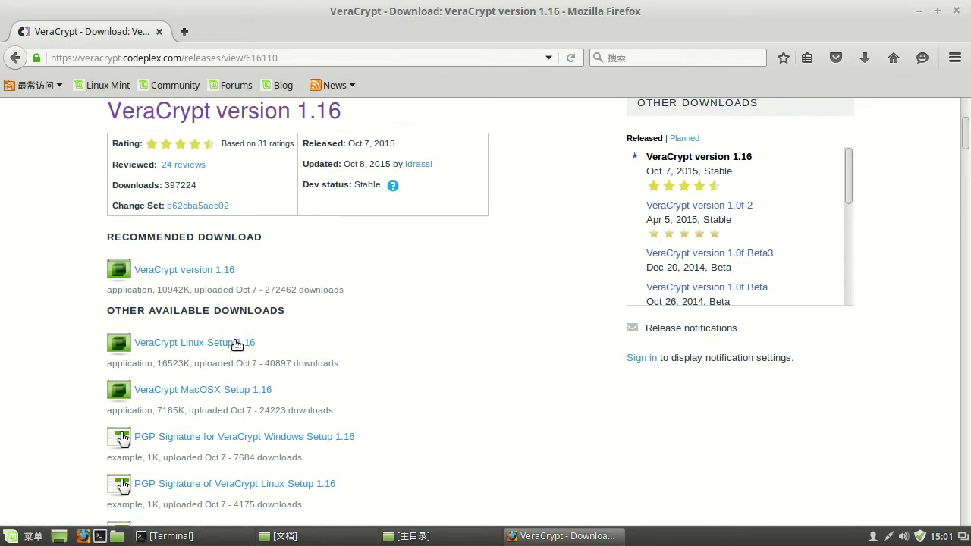
click(210, 274)
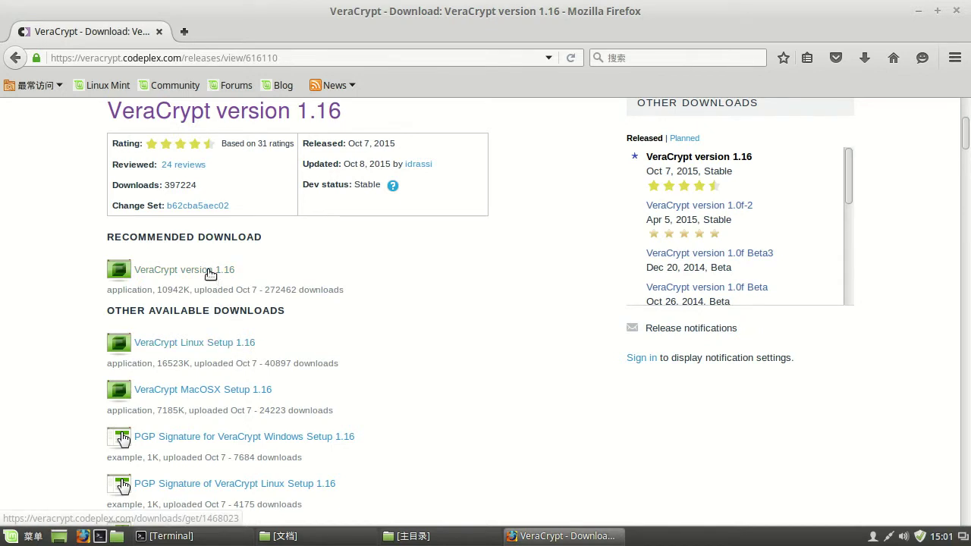
scroll(221, 347, down, 1)
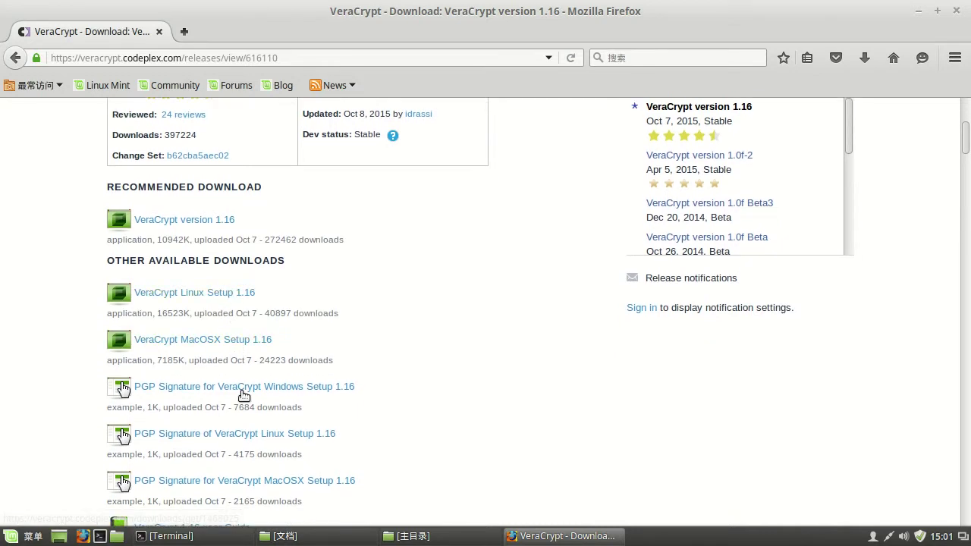
scroll(311, 388, down, 1)
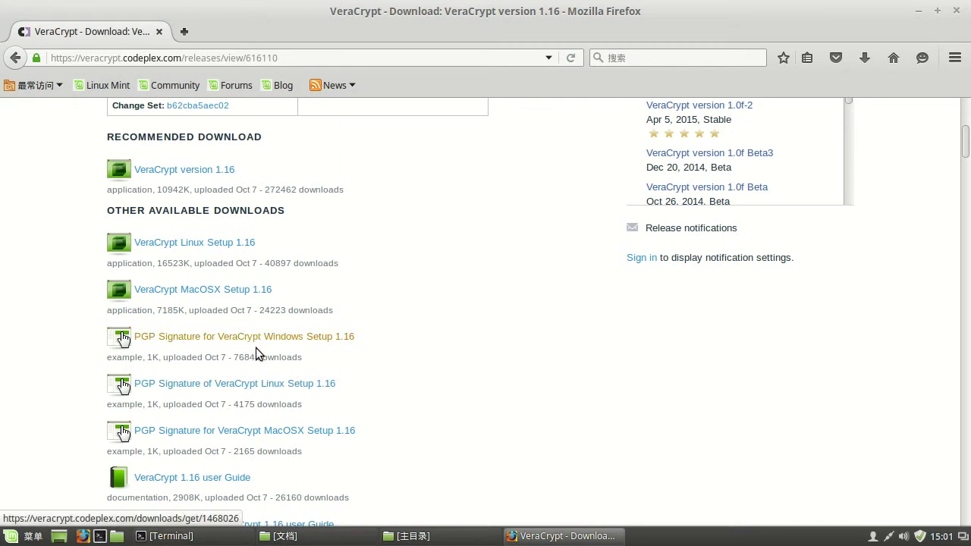
scroll(259, 431, down, 2)
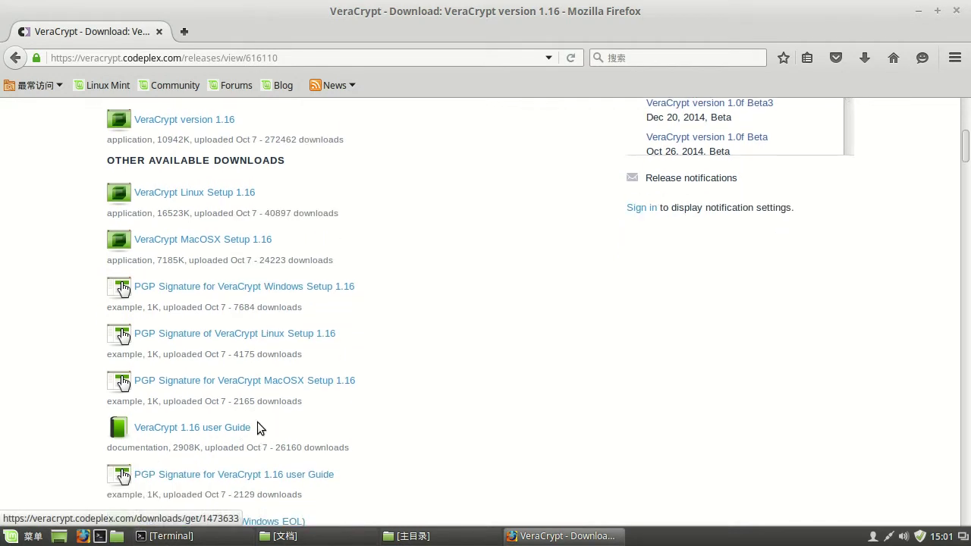
scroll(325, 287, up, 2)
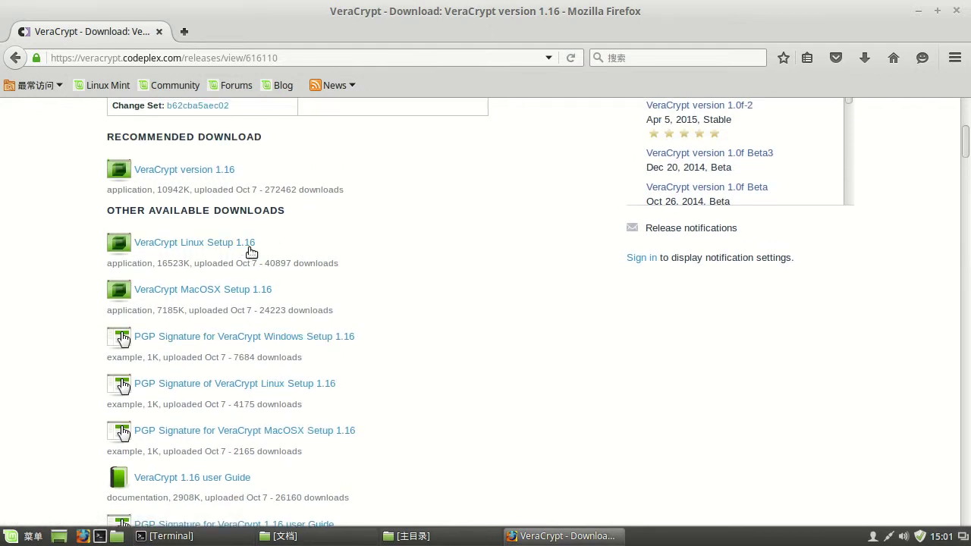
scroll(250, 251, up, 2)
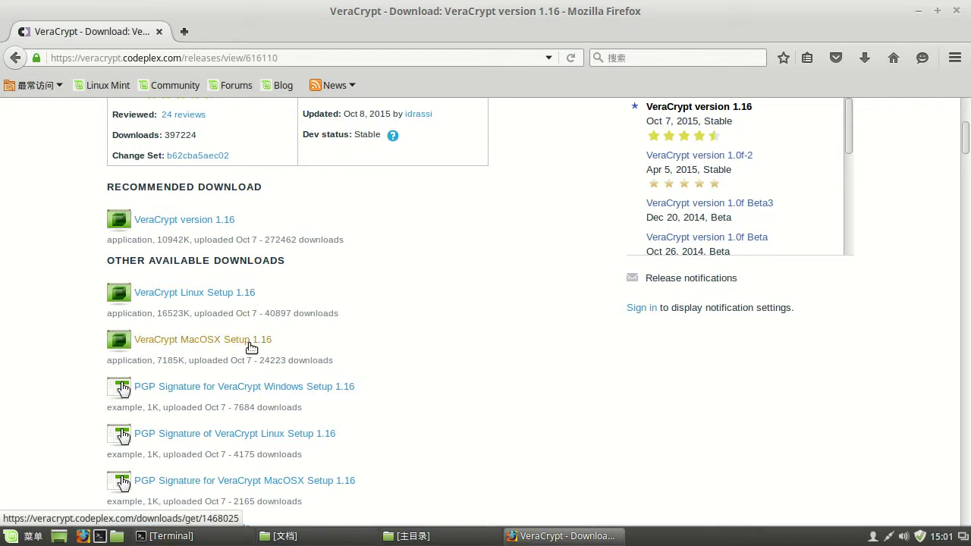
scroll(247, 360, down, 2)
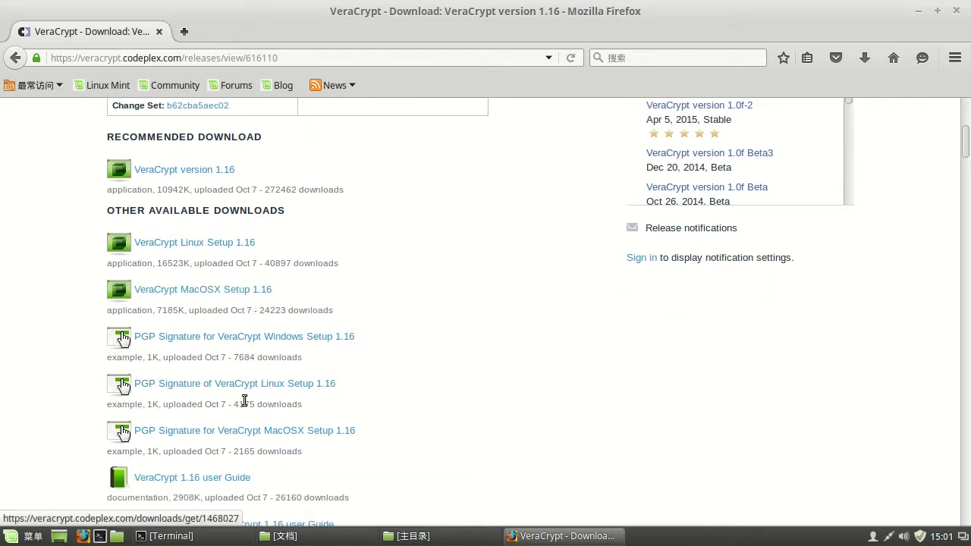
scroll(245, 401, down, 2)
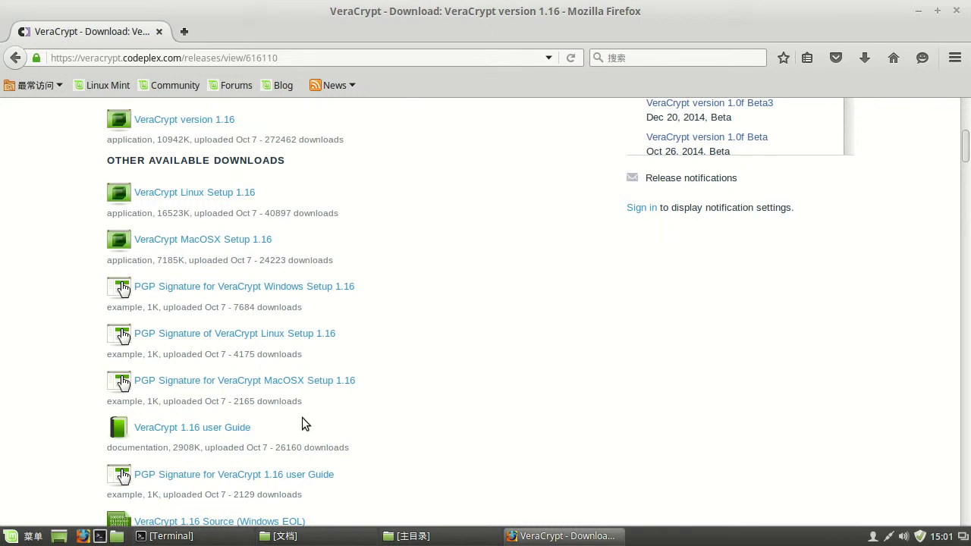
scroll(256, 434, down, 1)
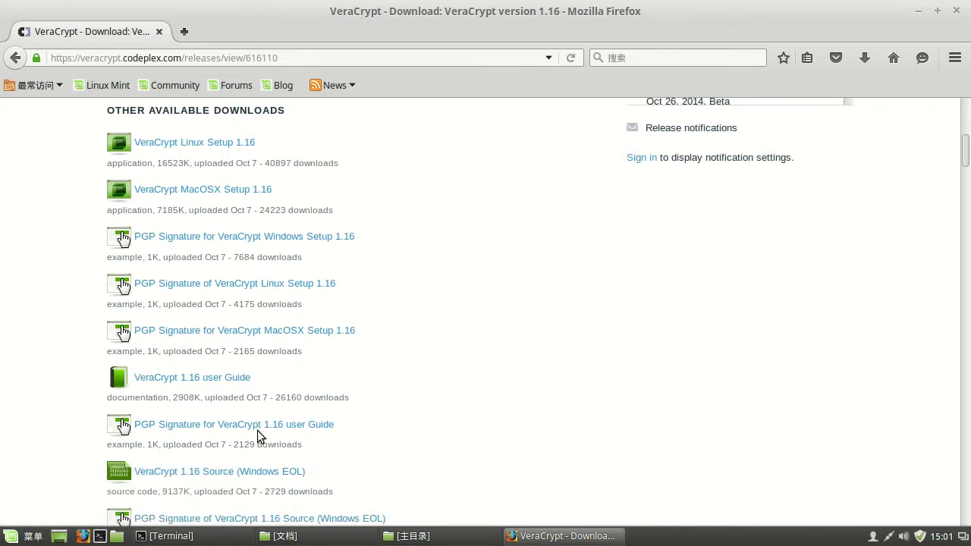
scroll(305, 349, up, 2)
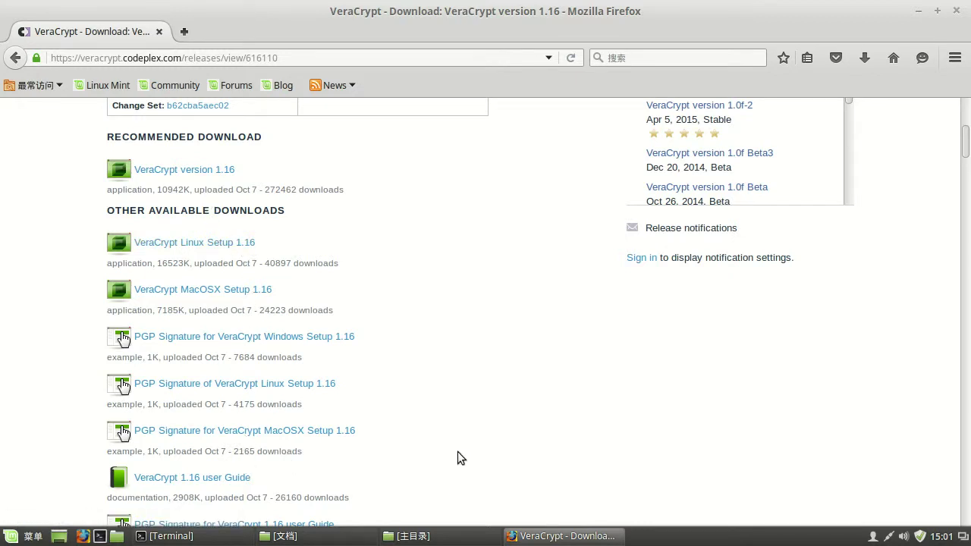
- Highlight the 'SHA512 sums for VeraCrypt 1.16 release files' and 'VeraCrypt Linux Setup 1.16' entries
scroll(385, 436, down, 2)
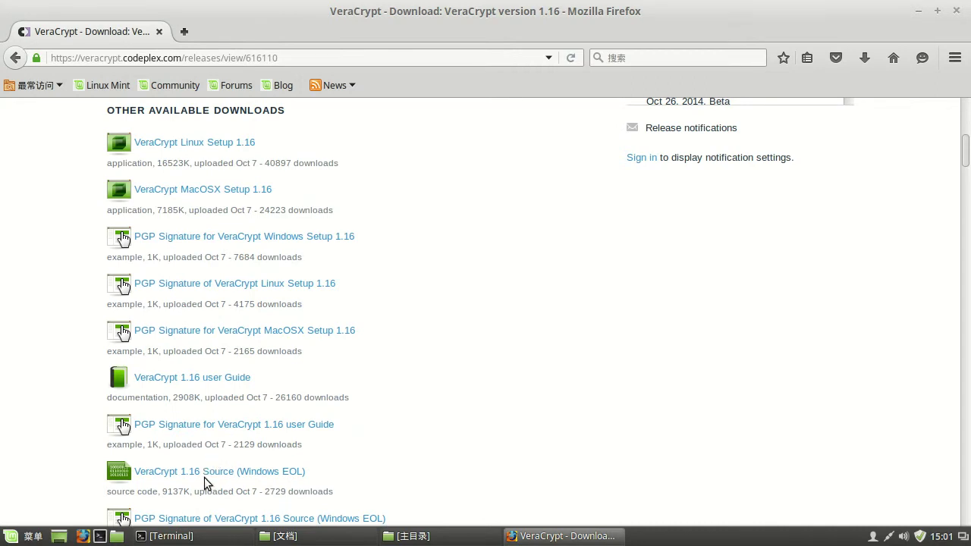
scroll(213, 474, down, 2)
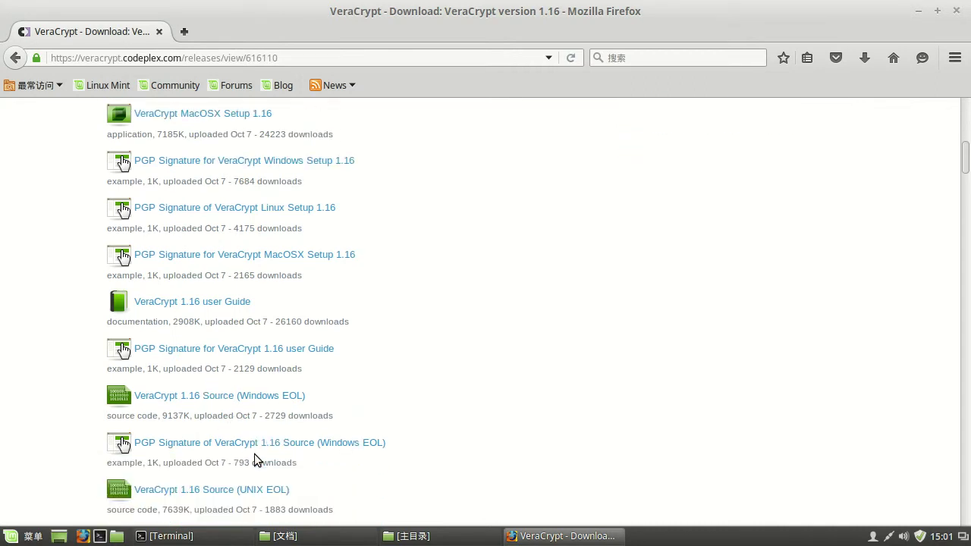
scroll(254, 455, down, 1)
scroll(329, 469, down, 1)
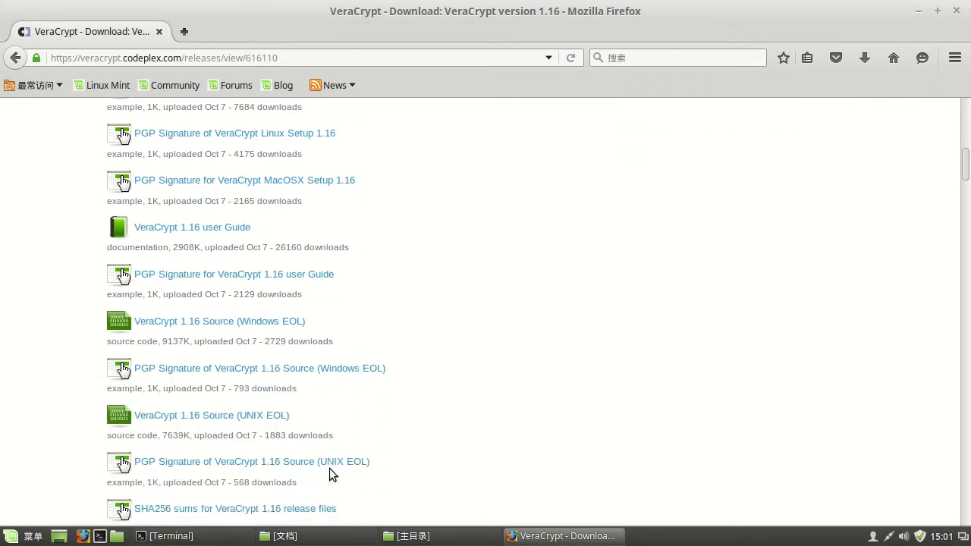
scroll(273, 483, down, 1)
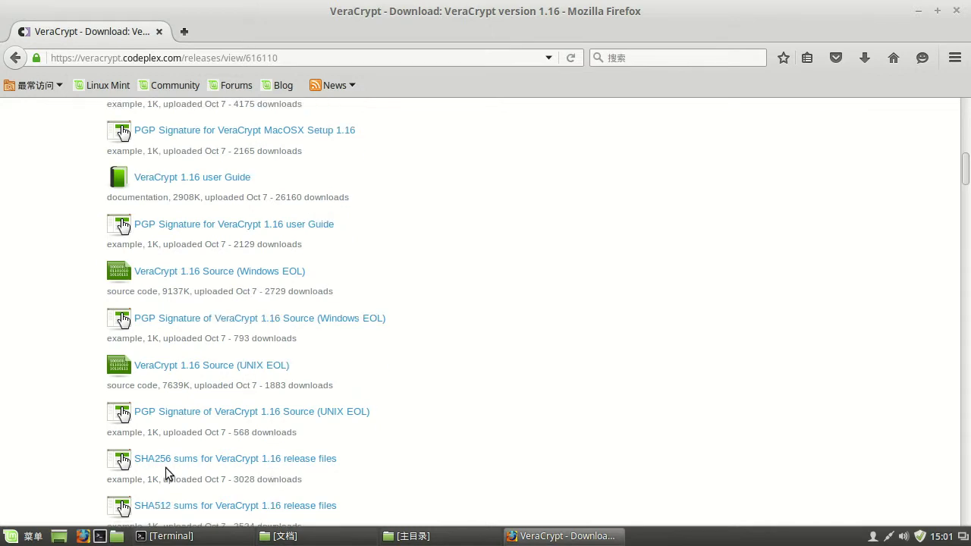
scroll(166, 467, down, 1)
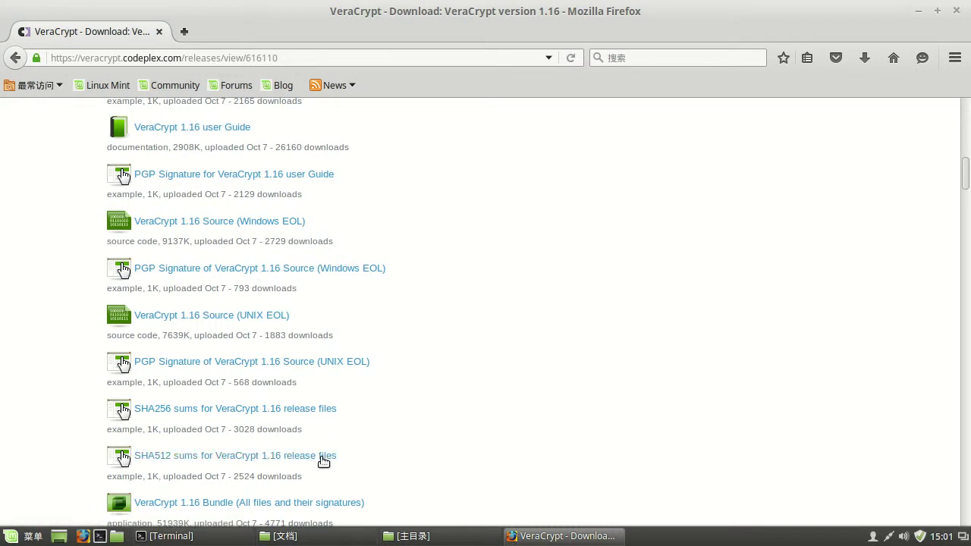
drag(347, 459, 135, 459)
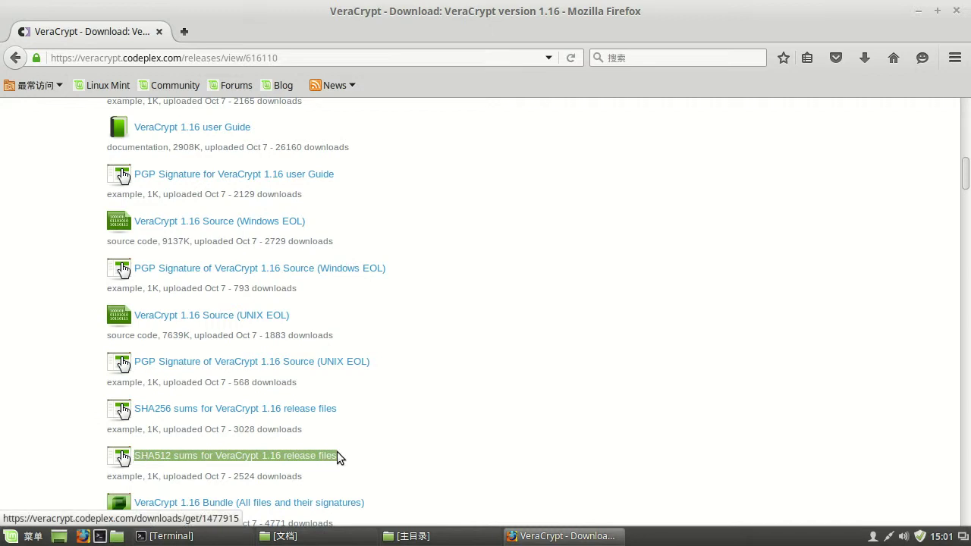
scroll(397, 289, up, 8)
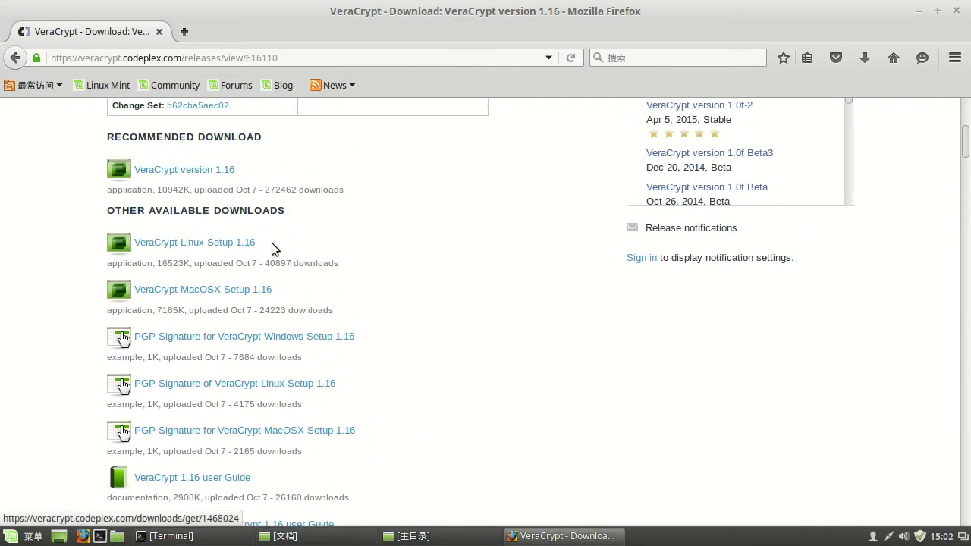
drag(273, 241, 139, 243)
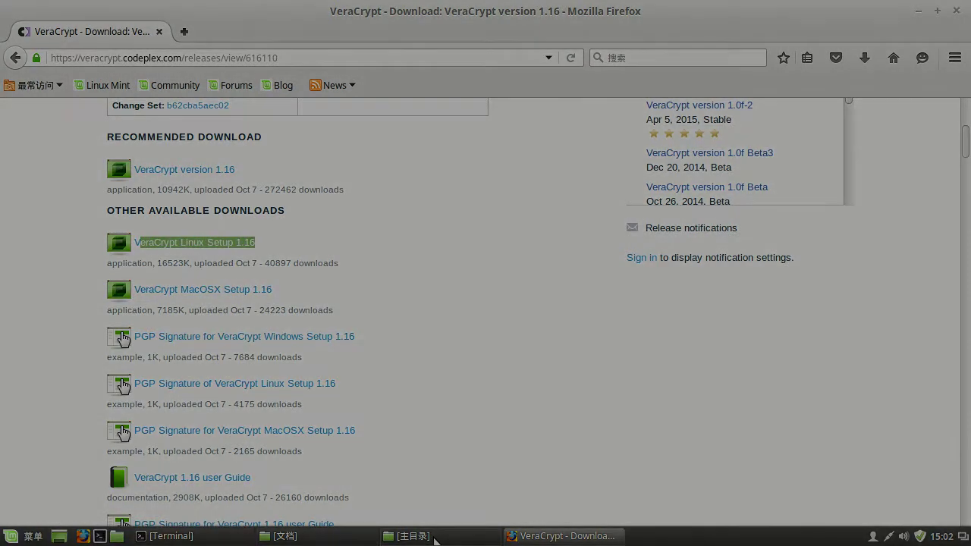
- List the home folder contents with ls in the terminal
click(435, 537)
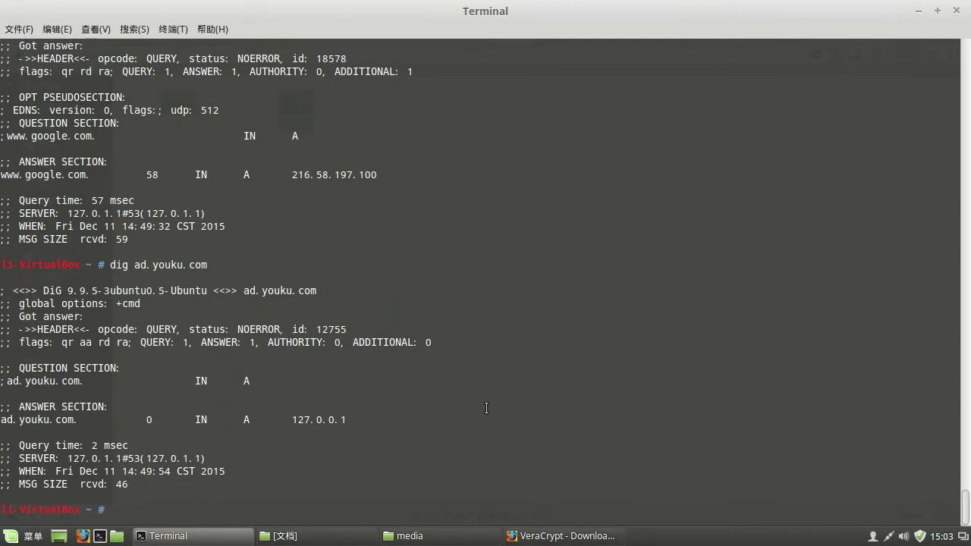
text(cd)
key(BackSpace)
key(BackSpace)
text(ls)
key(Return)
text(cd)
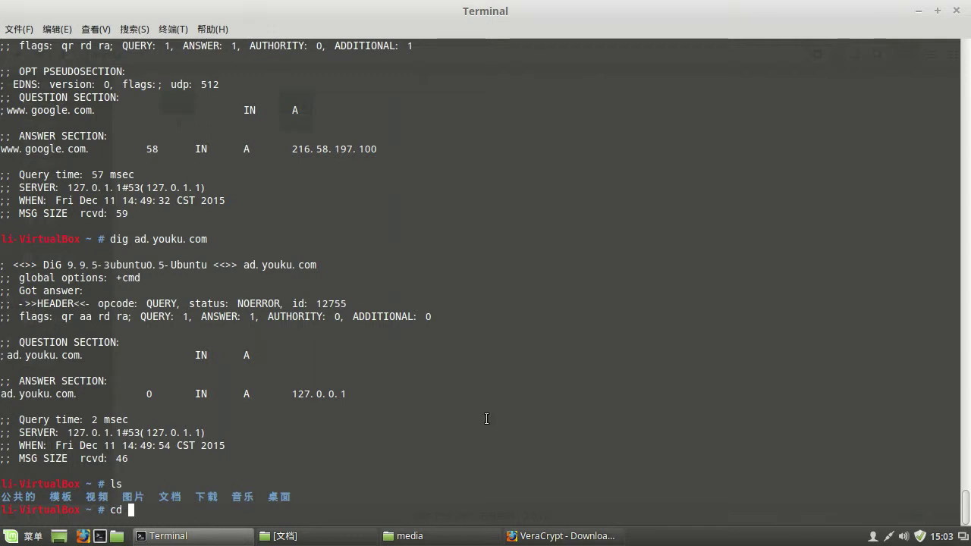
- Change into the 下载 folder and list it with ls -al
double_click(214, 496)
right_click(209, 499)
click(224, 419)
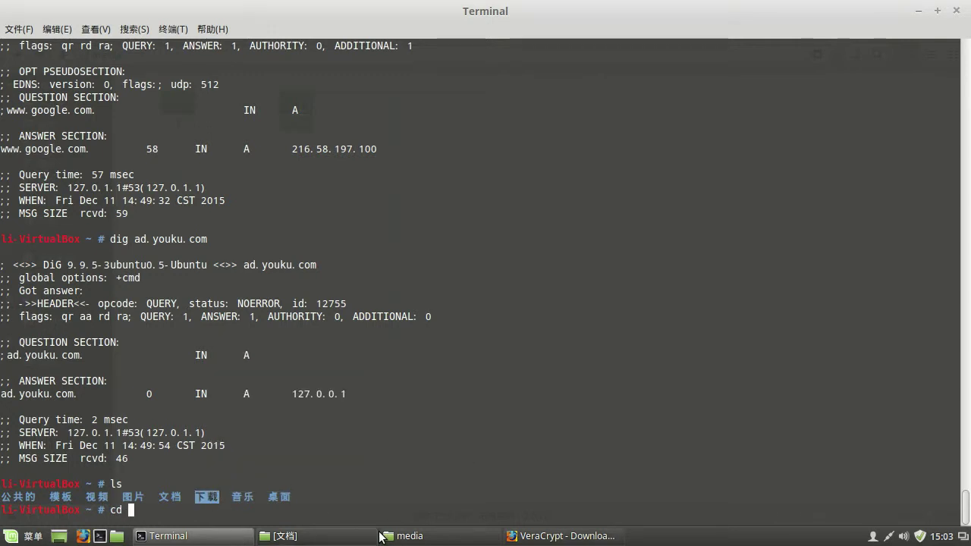
right_click(389, 495)
click(422, 437)
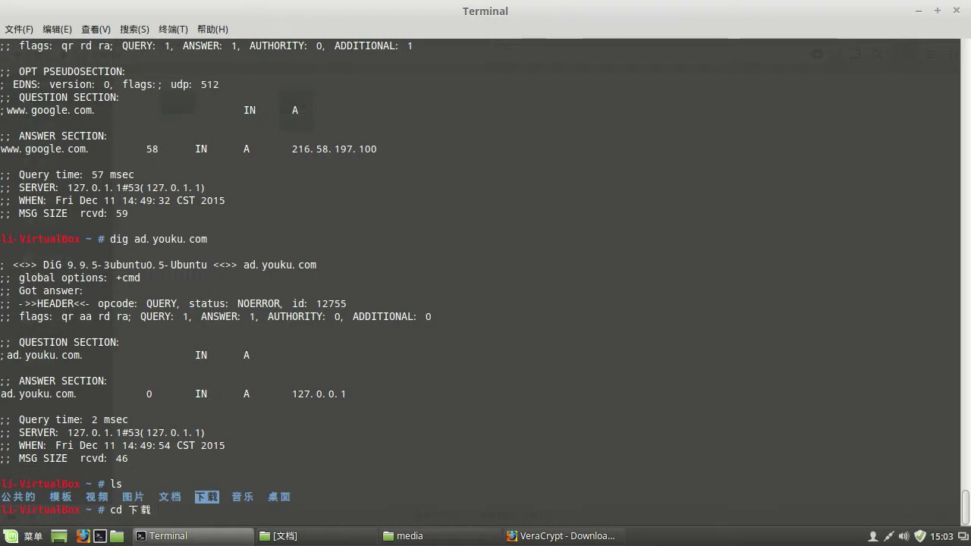
key(Return)
text(ls -al)
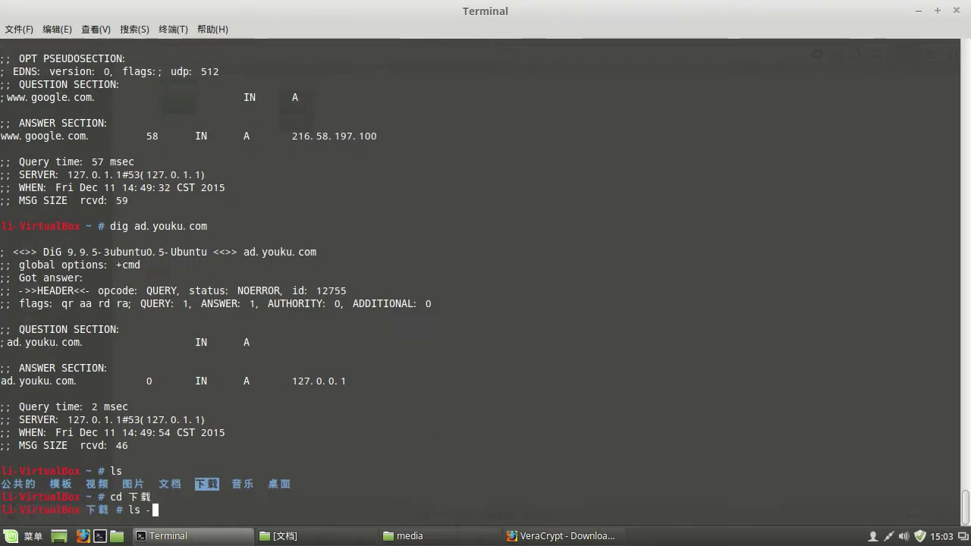
key(Return)
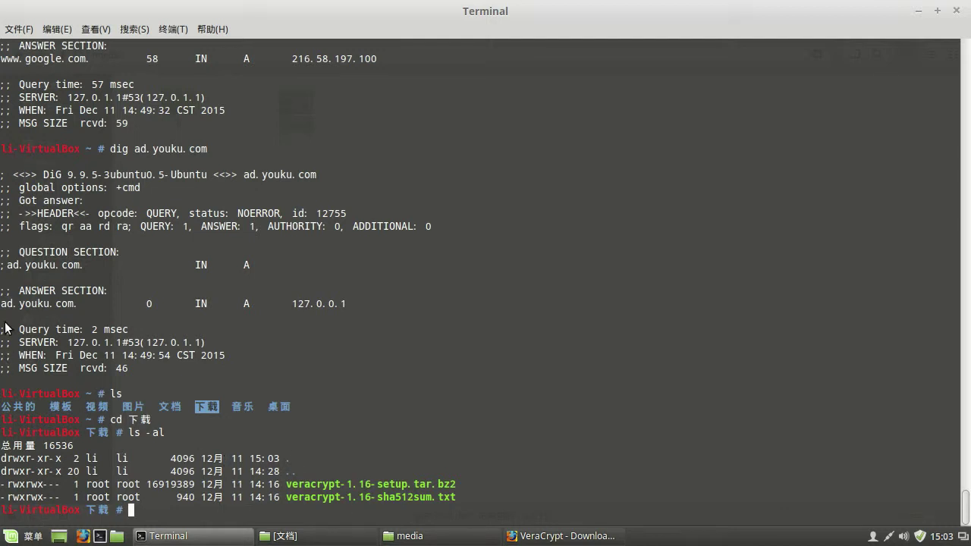
- Run the sha512sum command from the notes on the VeraCrypt setup archive
key(alt+Tab)
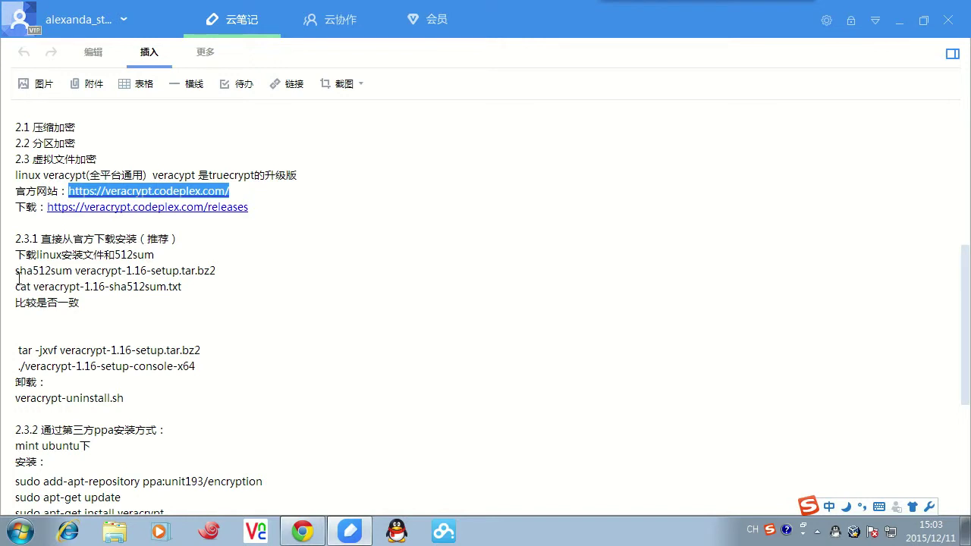
drag(16, 271, 241, 277)
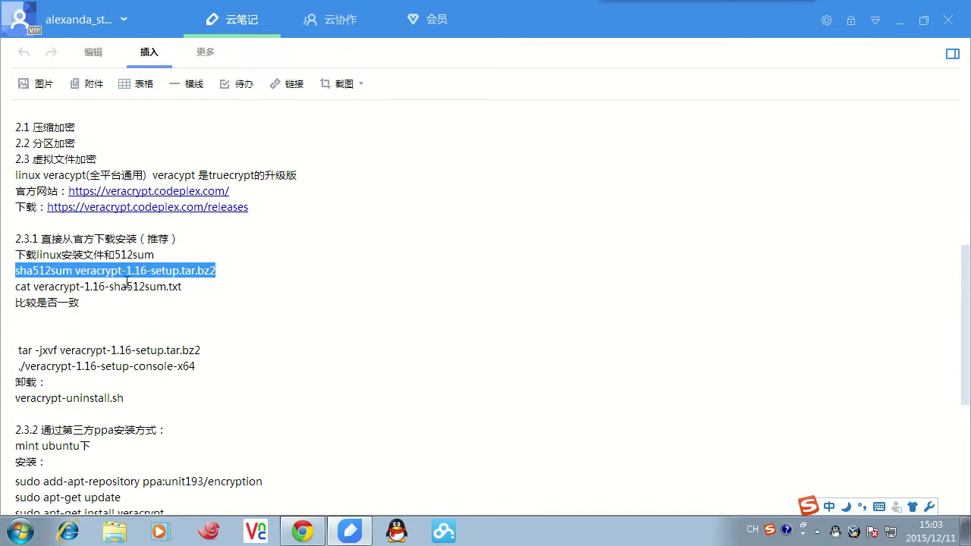
key(alt+Tab)
right_click(307, 411)
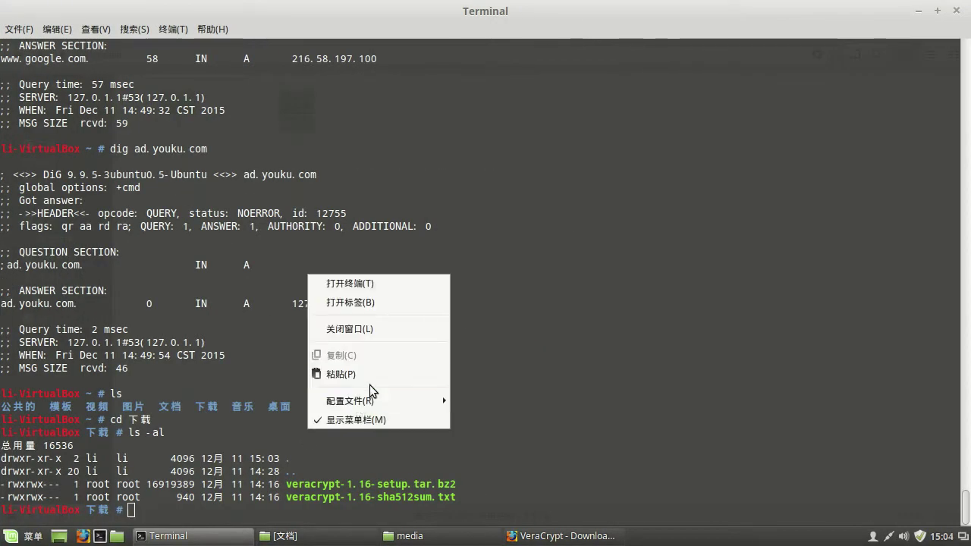
click(371, 373)
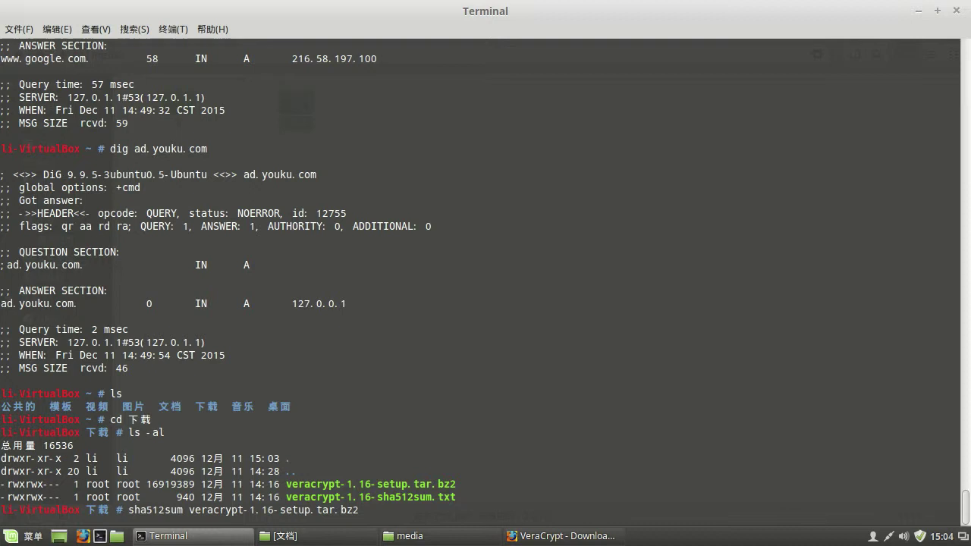
key(Return)
- Print veracrypt-1.16-sha512sum.txt with cat, correcting the misspelled file name
text(cat)
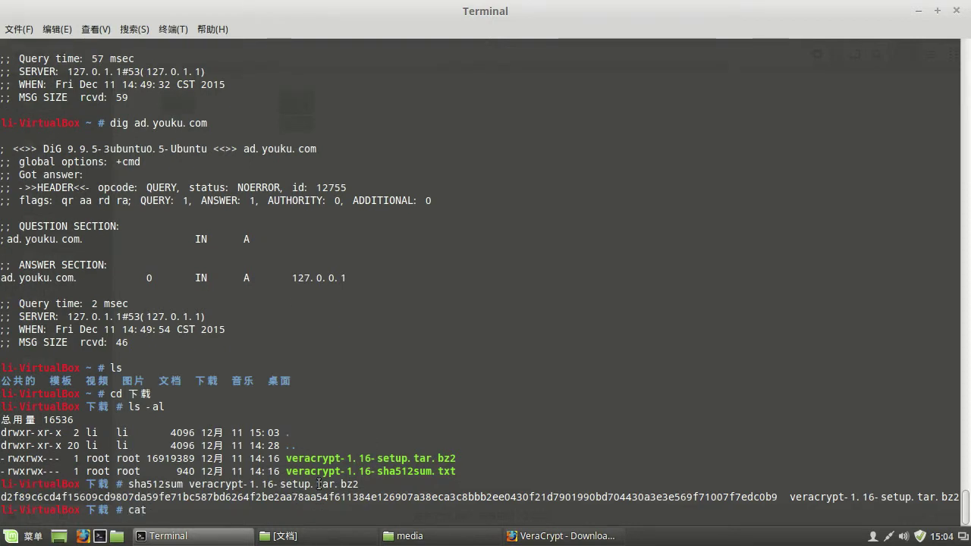
drag(288, 471, 454, 474)
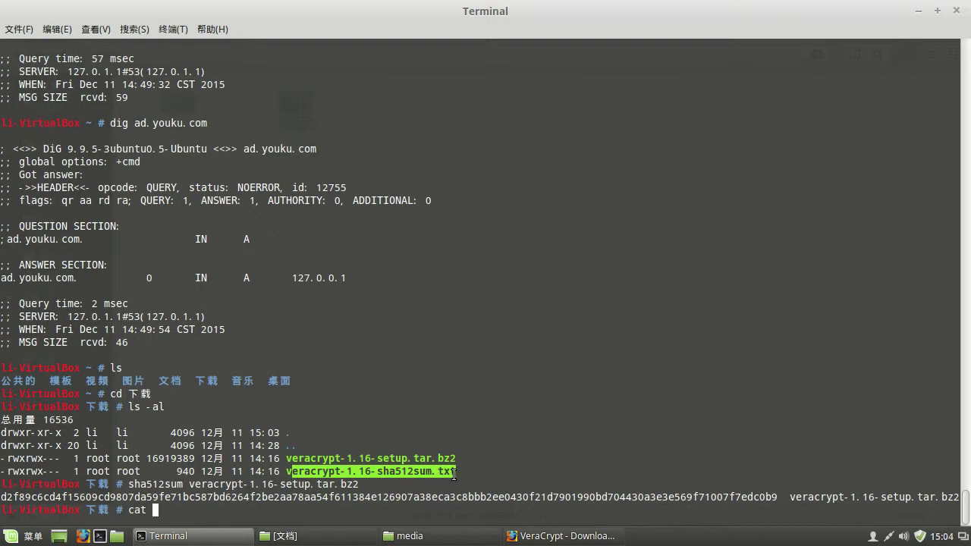
right_click(436, 472)
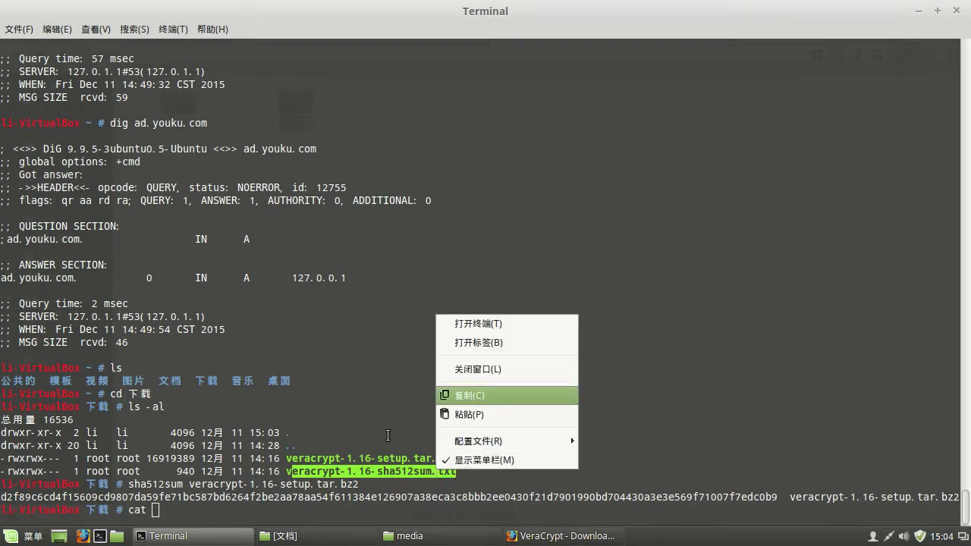
click(388, 436)
right_click(311, 504)
click(349, 444)
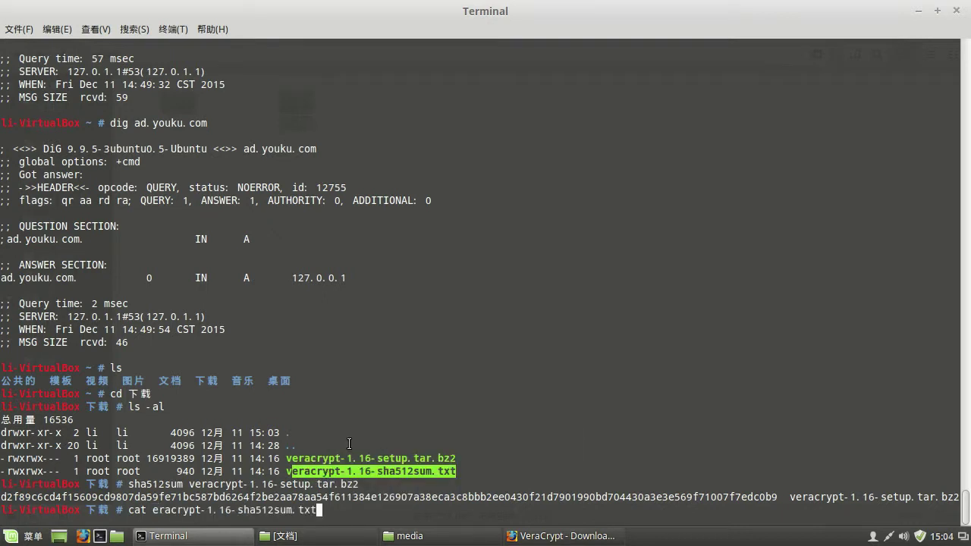
key(Return)
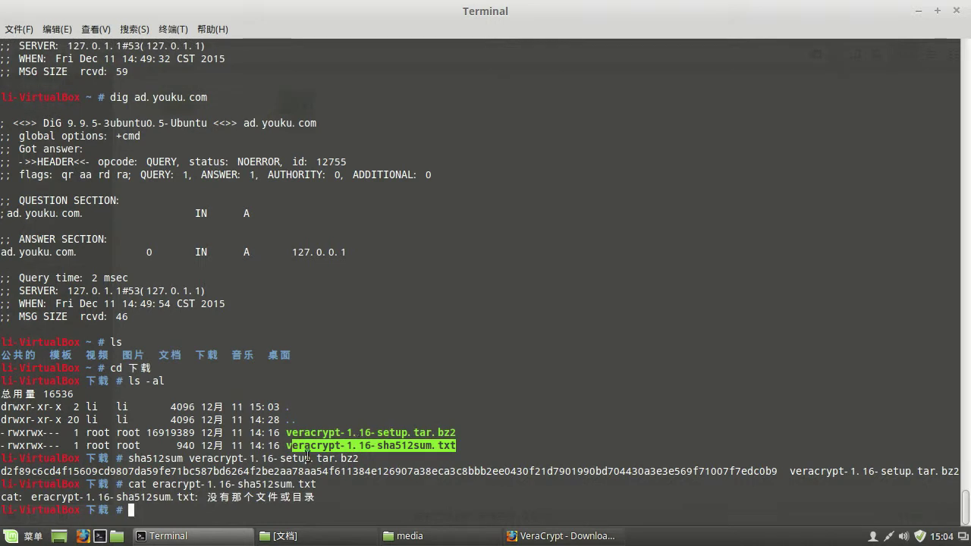
key(Up)
key(Left)
key(Left)
key(Left)
key(Left)
key(Left)
key(Left)
key(Left)
key(Left)
key(Left)
key(Left)
key(Left)
key(Left)
key(Left)
key(Left)
key(Left)
key(Left)
key(Left)
key(Left)
key(Left)
key(Left)
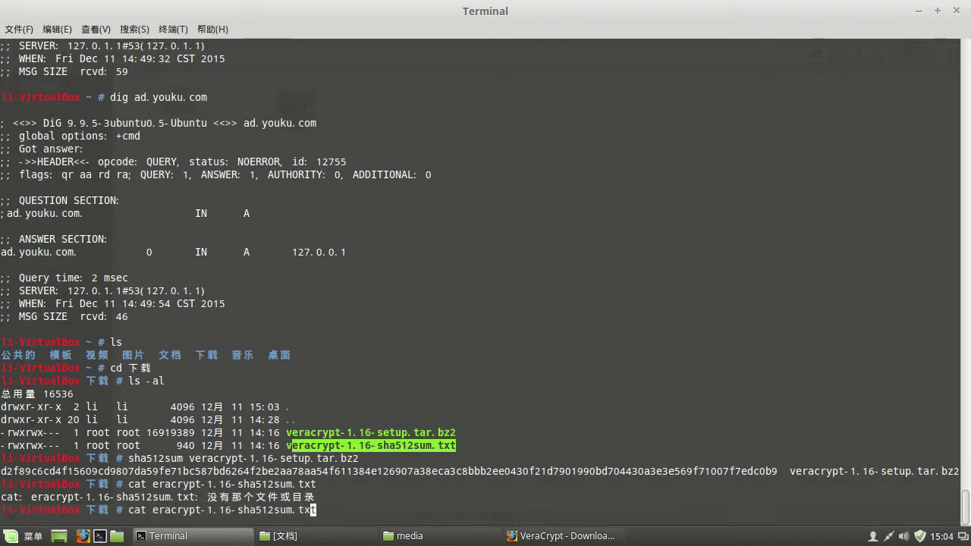
key(Left)
key(Left)
key(Left)
key(Left)
key(Left)
text(v)
key(Return)
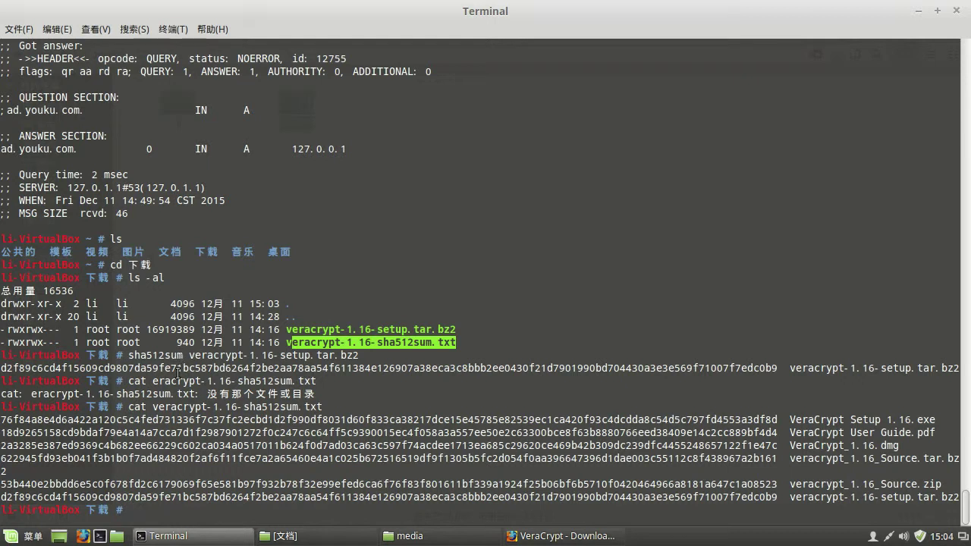
- Compare the computed setup archive hash against its published SHA512 value
drag(782, 368, 748, 369)
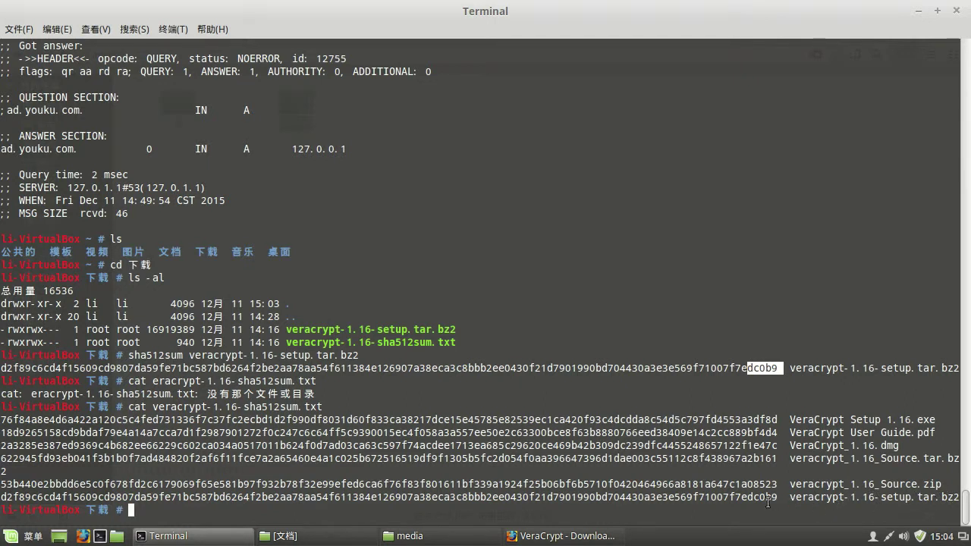
drag(776, 497, 3, 498)
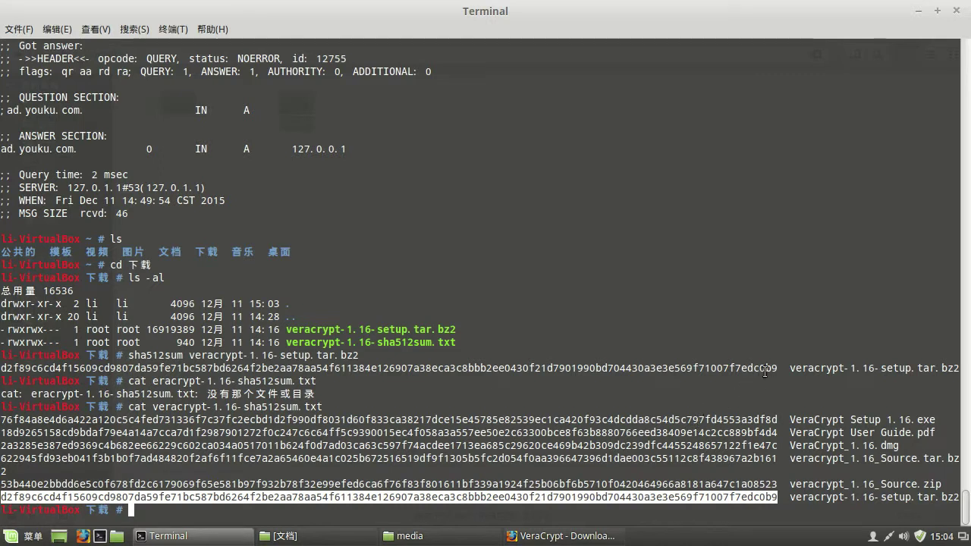
drag(765, 369, 4, 369)
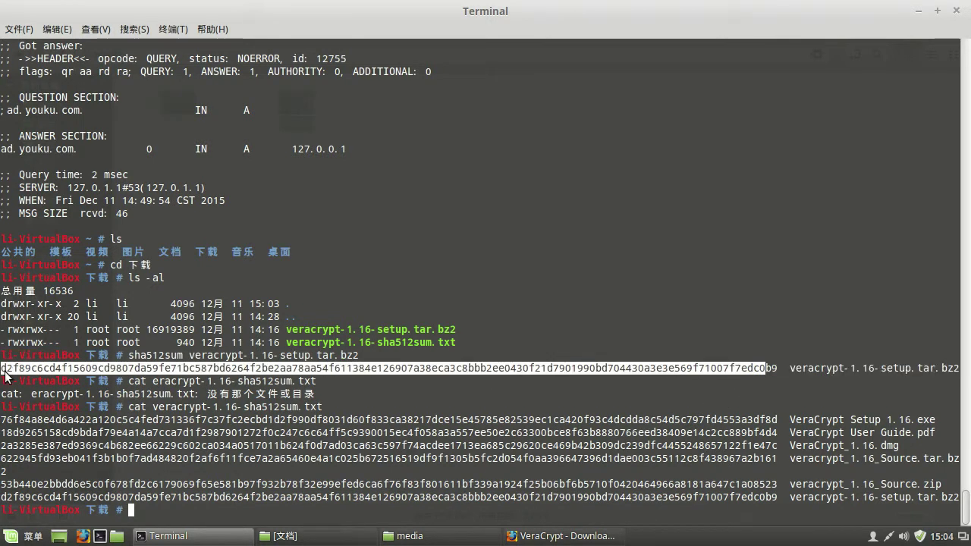
click(332, 469)
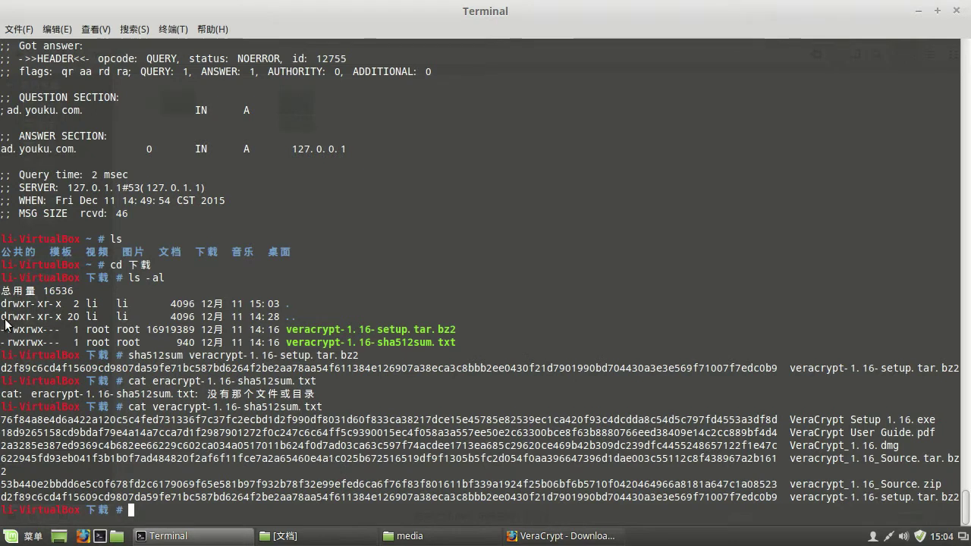
- Copy the tar extraction command from the notes into the terminal
key(alt+Tab)
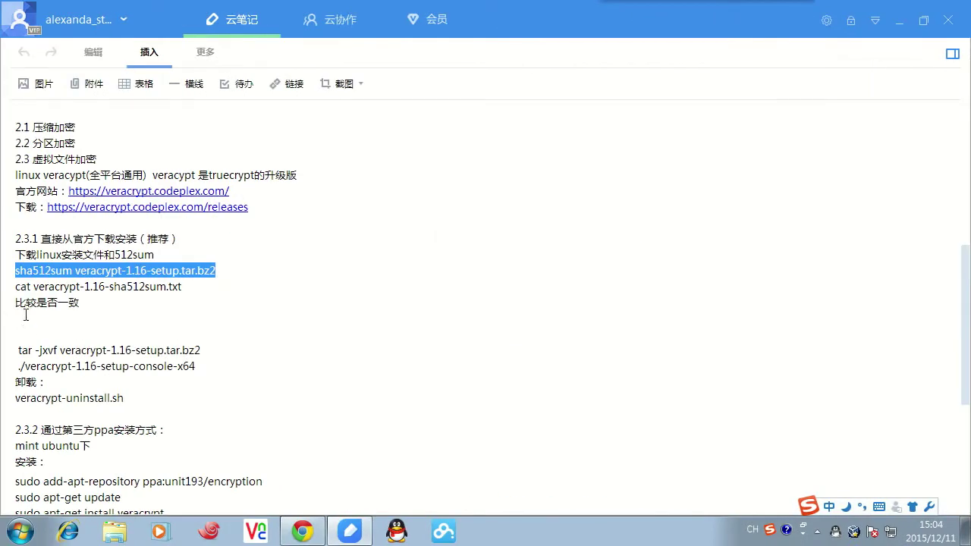
drag(19, 352, 201, 353)
key(ctrl+c)
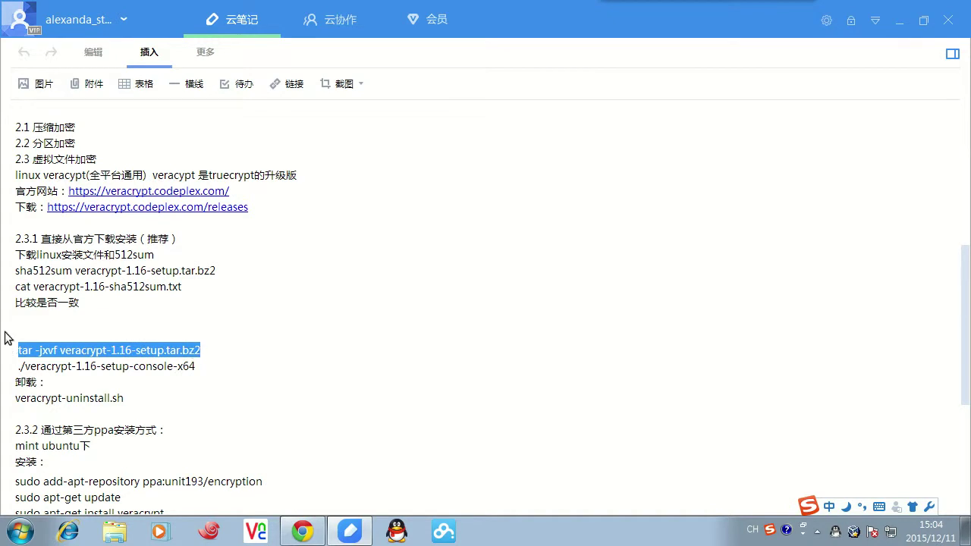
key(alt+Tab)
right_click(375, 453)
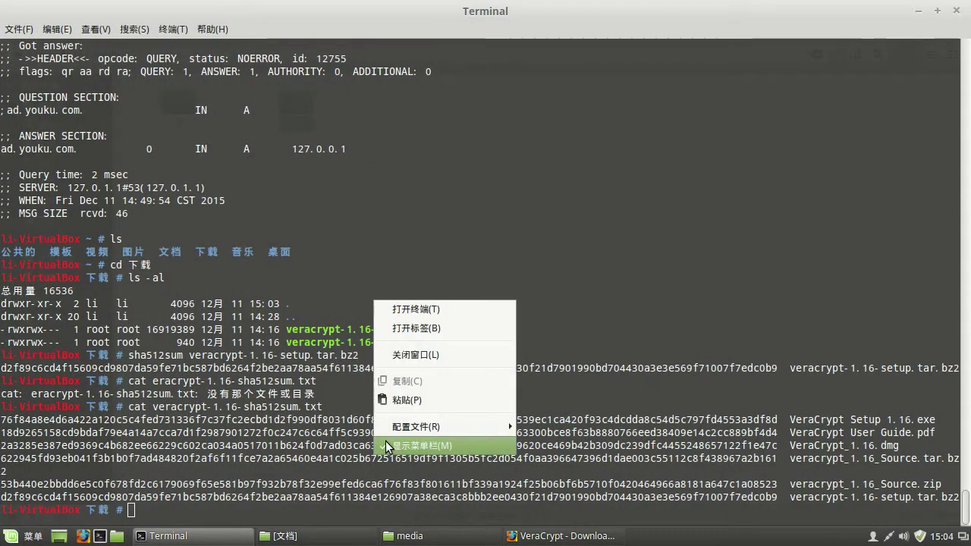
- Extract the VeraCrypt setup archive with tar -jxvf and list the four extracted installers with ls -al
click(420, 401)
key(Return)
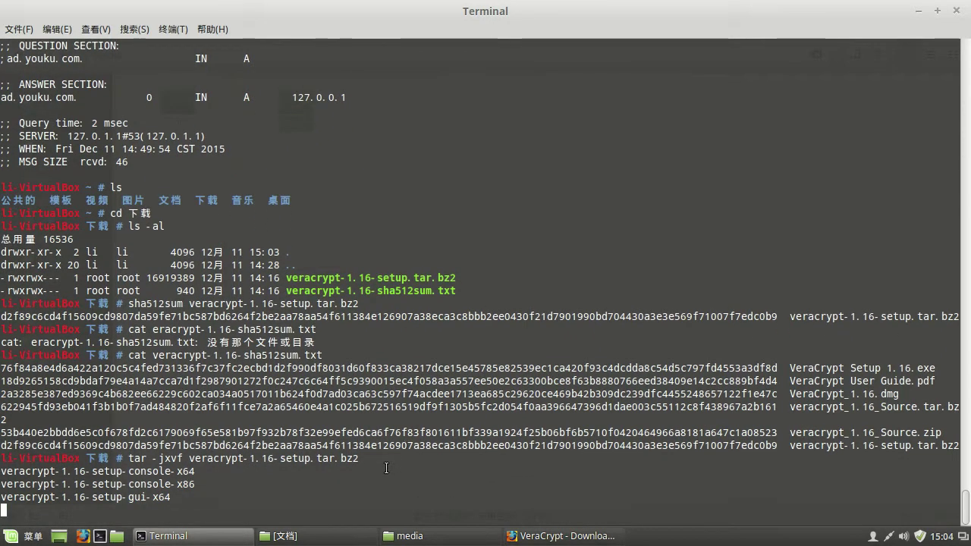
text(ls -al)
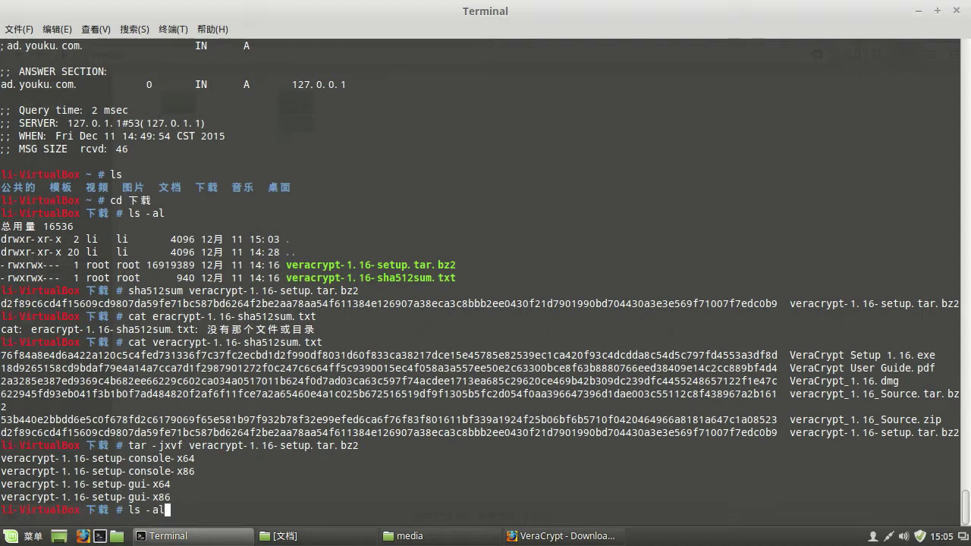
key(Return)
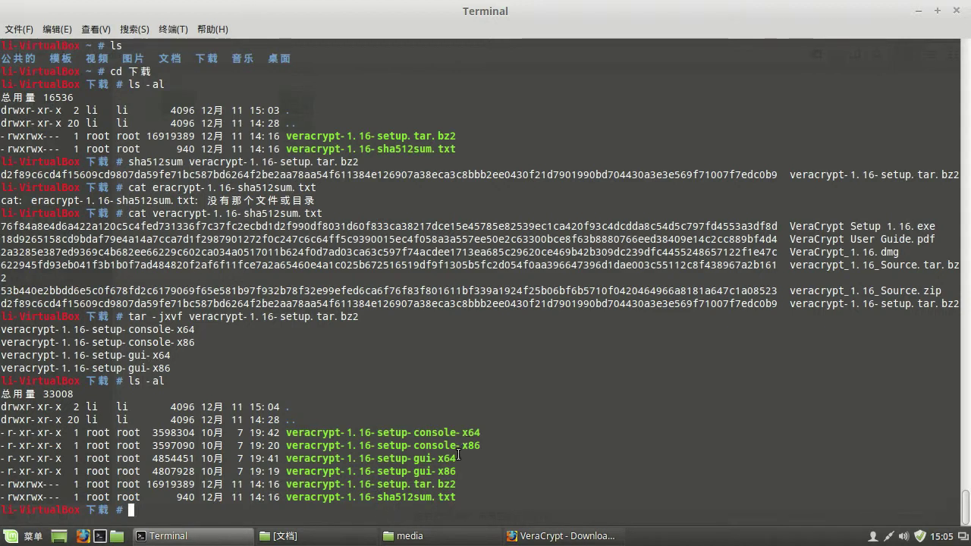
drag(415, 434, 431, 464)
click(404, 464)
- Run uname -a to check the system architecture against the installer names
text(uname -a)
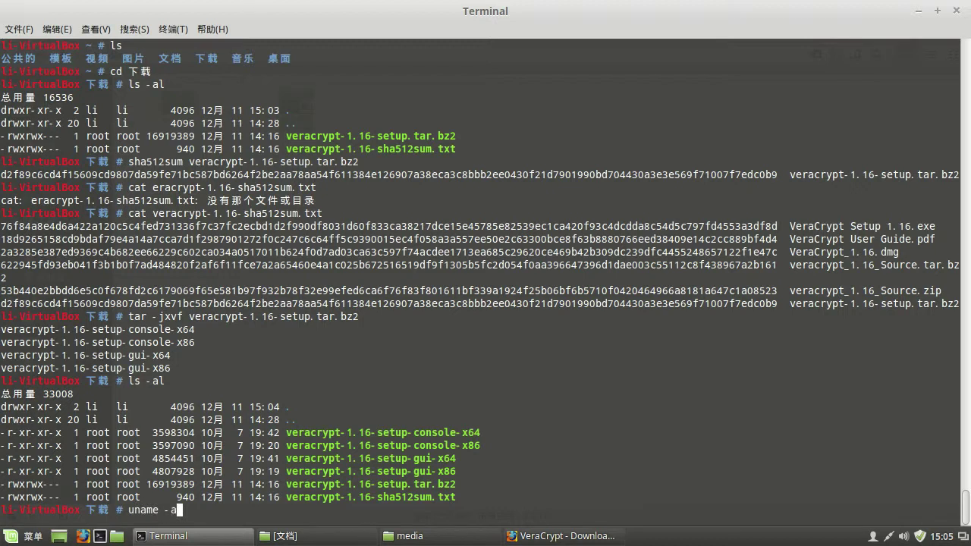
key(Return)
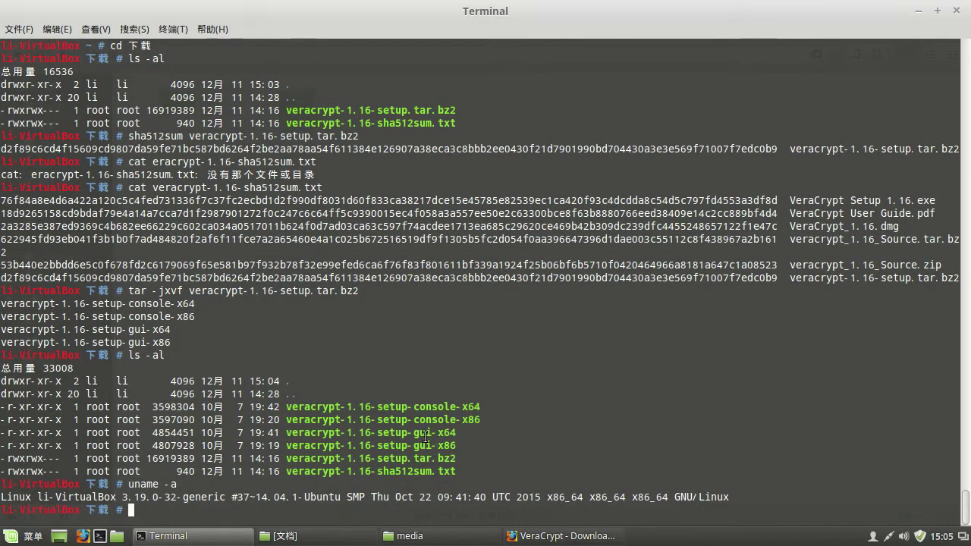
drag(377, 447, 456, 448)
drag(379, 407, 479, 409)
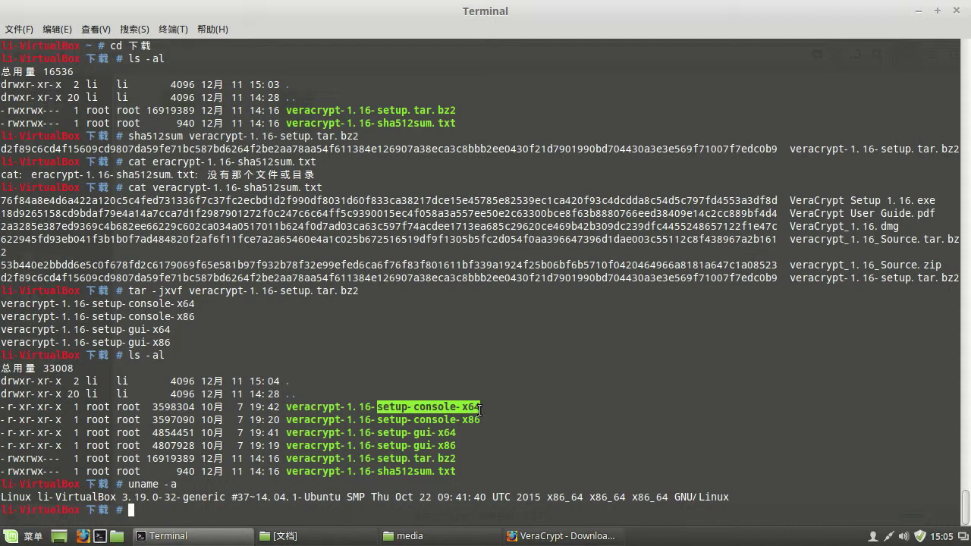
click(396, 447)
- Launch the 64-bit GUI installer ./veracrypt-1.16-setup-gui-x64 using tab completion
text(./ve)
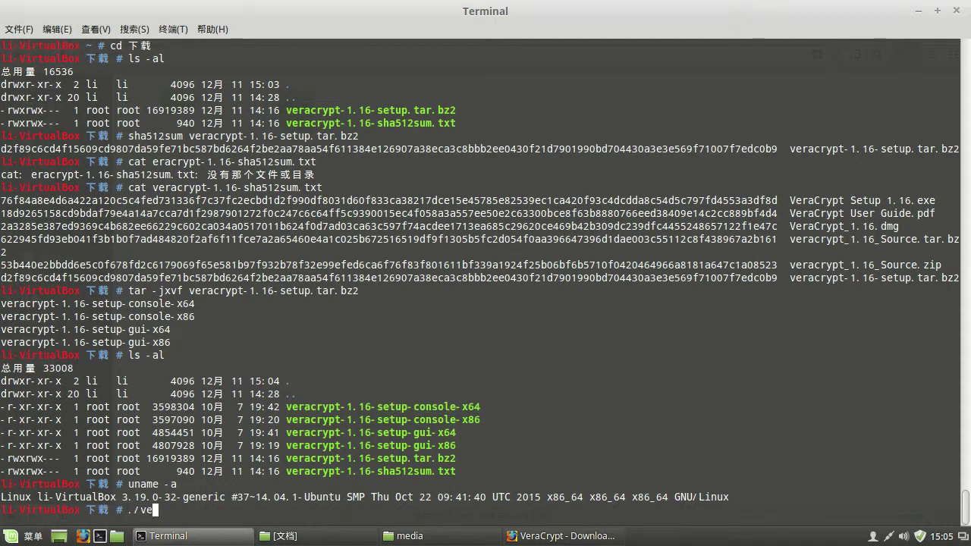
key(Tab)
text(etup)
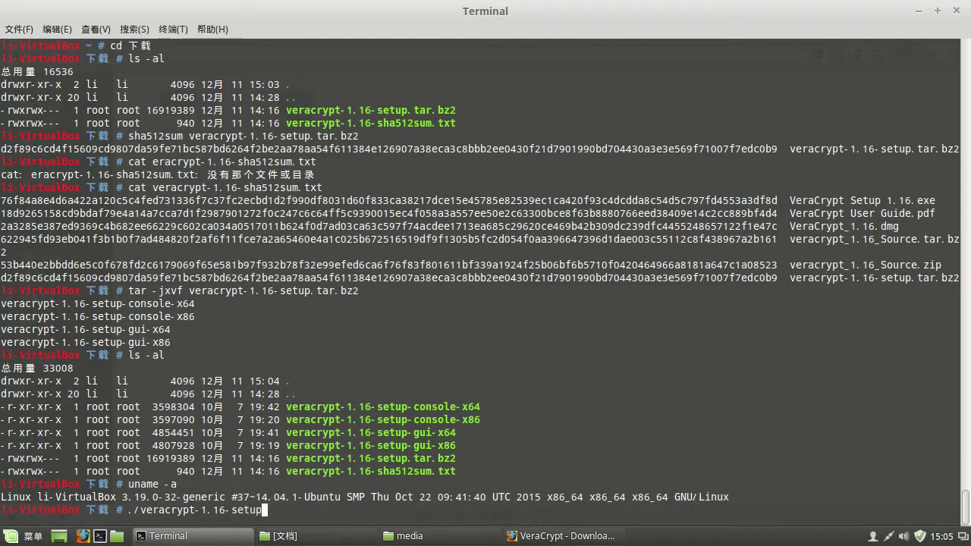
key(Tab)
text(g)
key(Tab)
text(64)
key(Return)
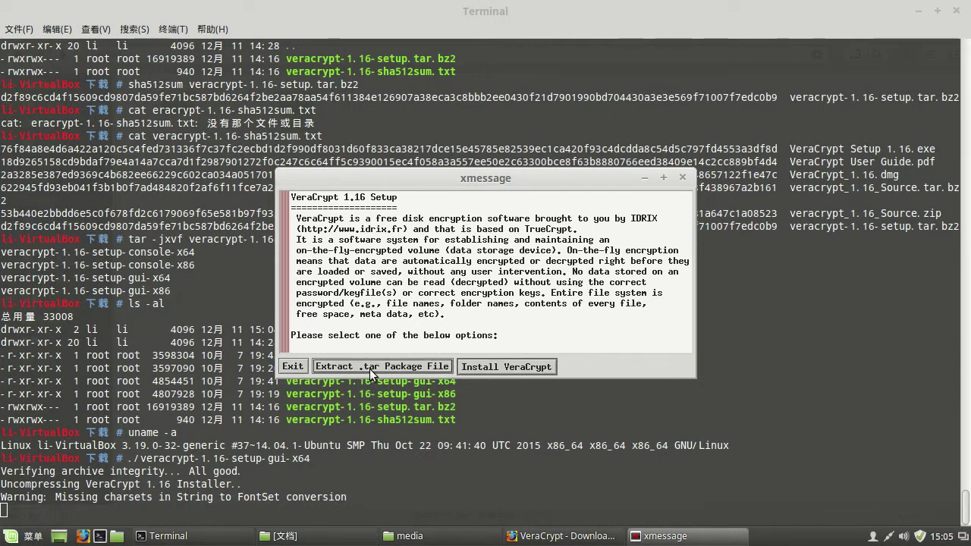
- Install VeraCrypt 1.16, accept the license, acknowledge the uninstall-script notice and exit setup
click(507, 369)
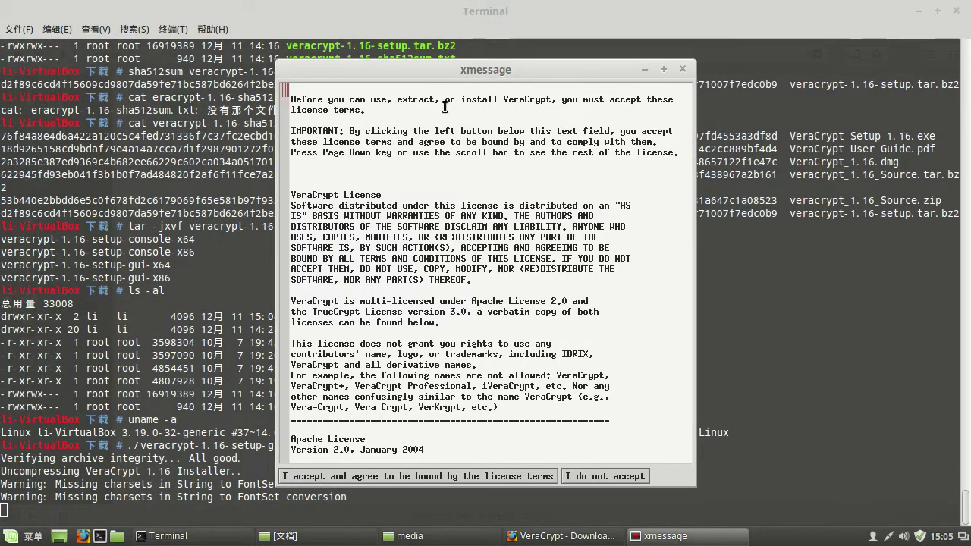
click(368, 478)
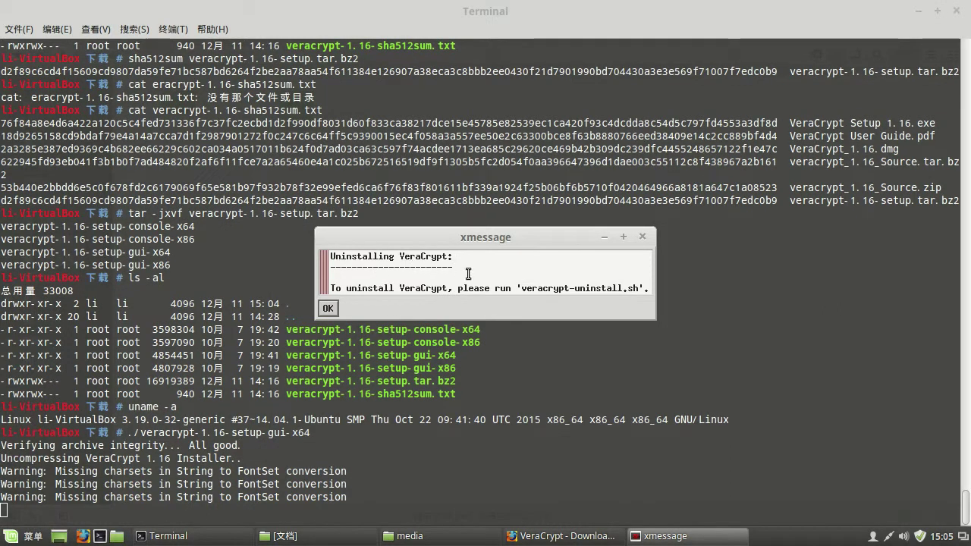
drag(521, 289, 634, 289)
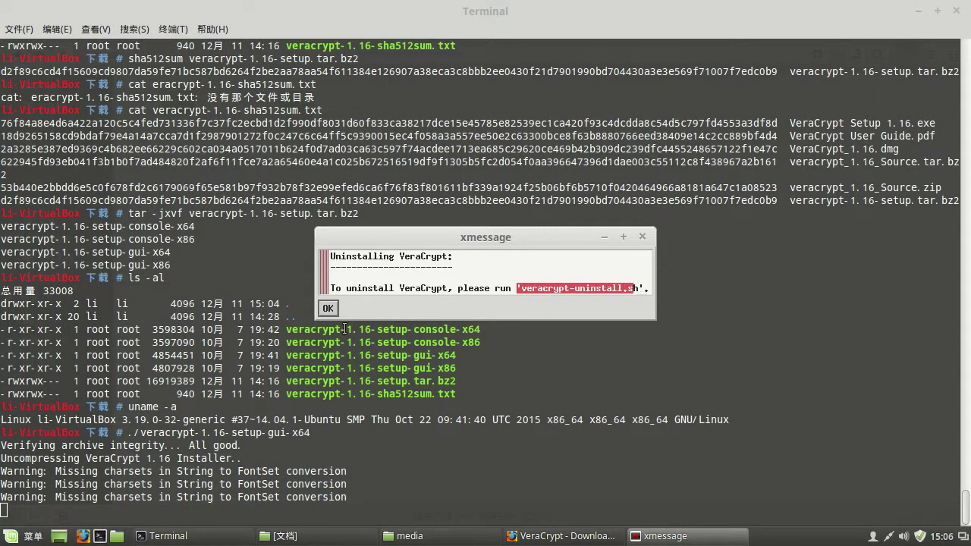
click(331, 313)
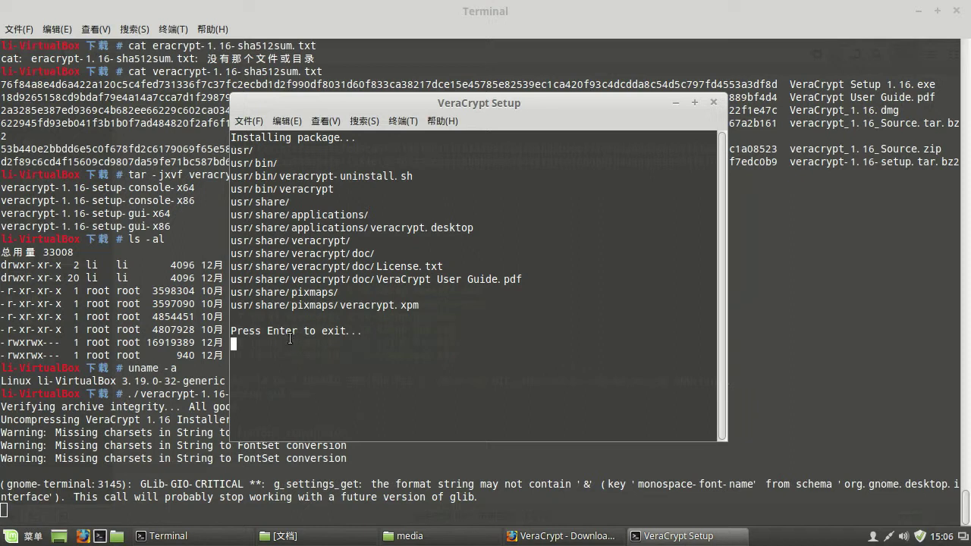
key(Return)
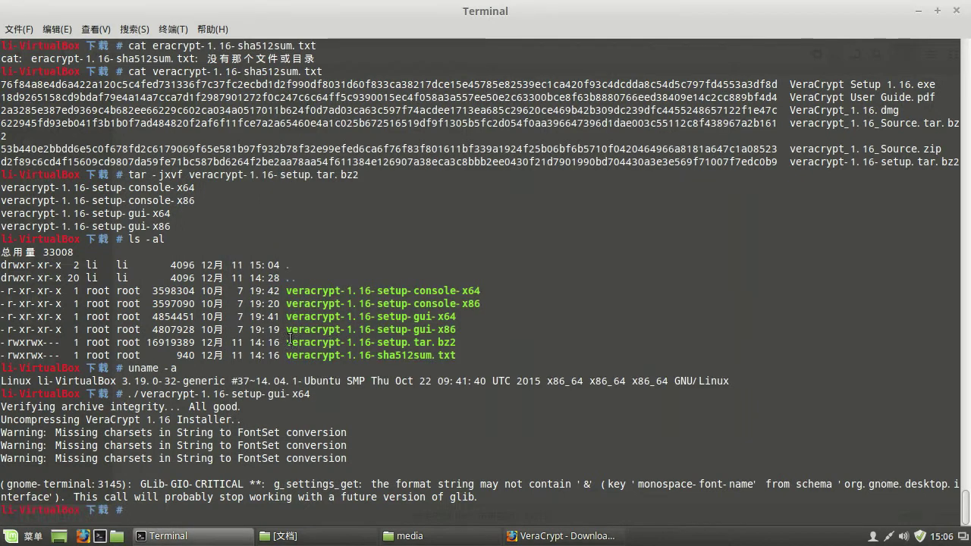
- Launch VeraCrypt from the applications menu
click(13, 535)
mouse_move(144, 284)
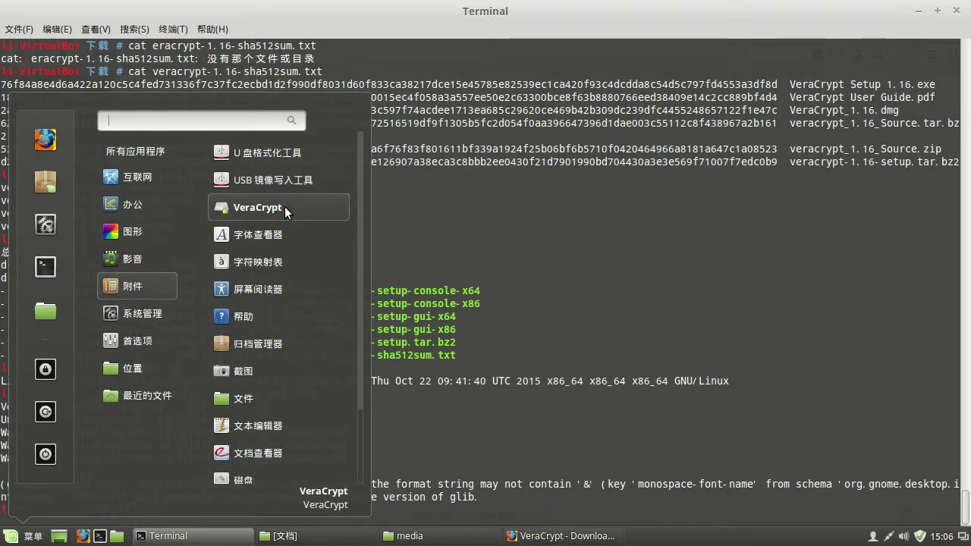
click(285, 206)
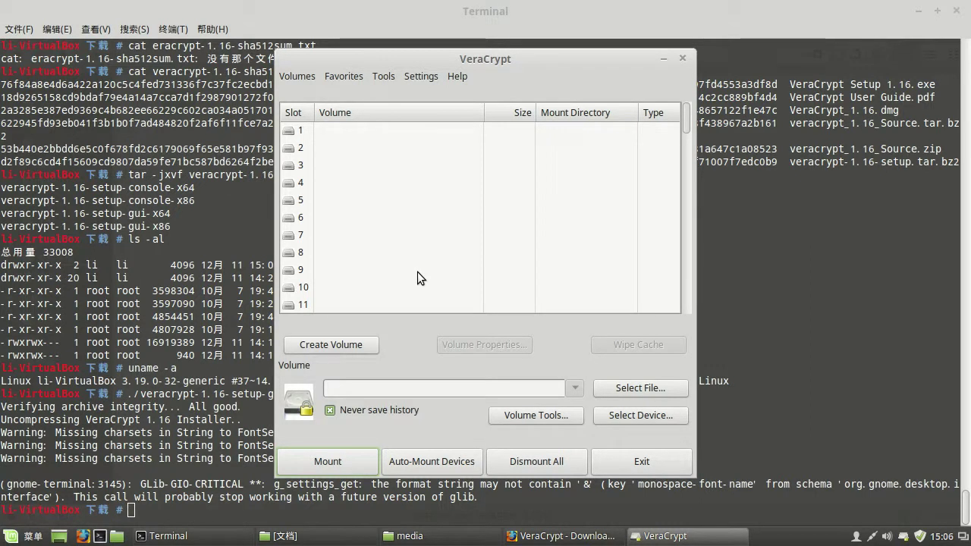
- Show the Volumes menu with its create, mount, dismount and password commands
click(292, 75)
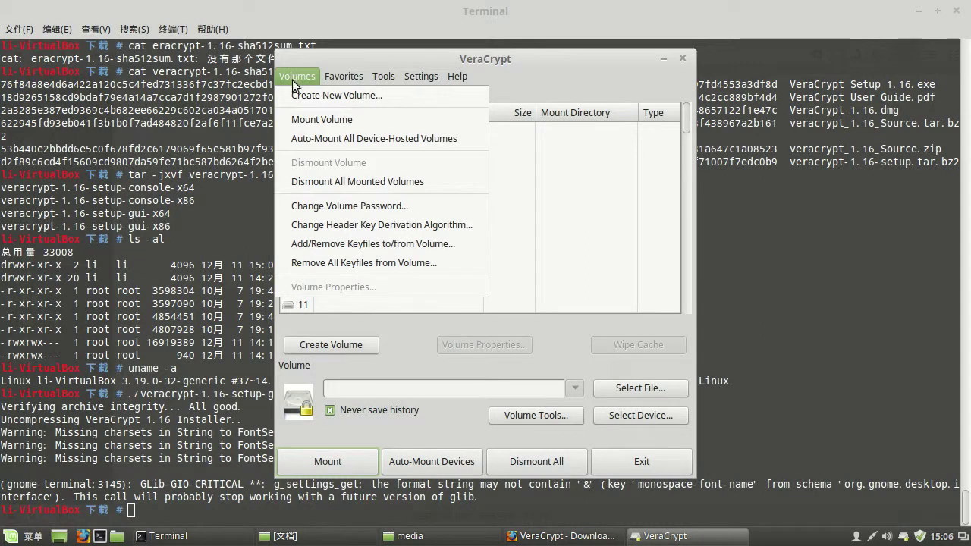
click(145, 334)
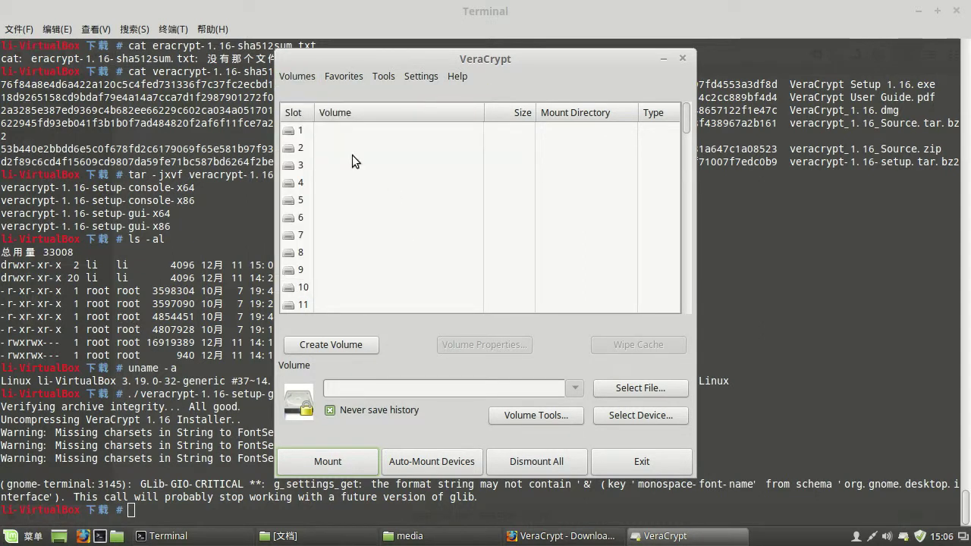
click(297, 78)
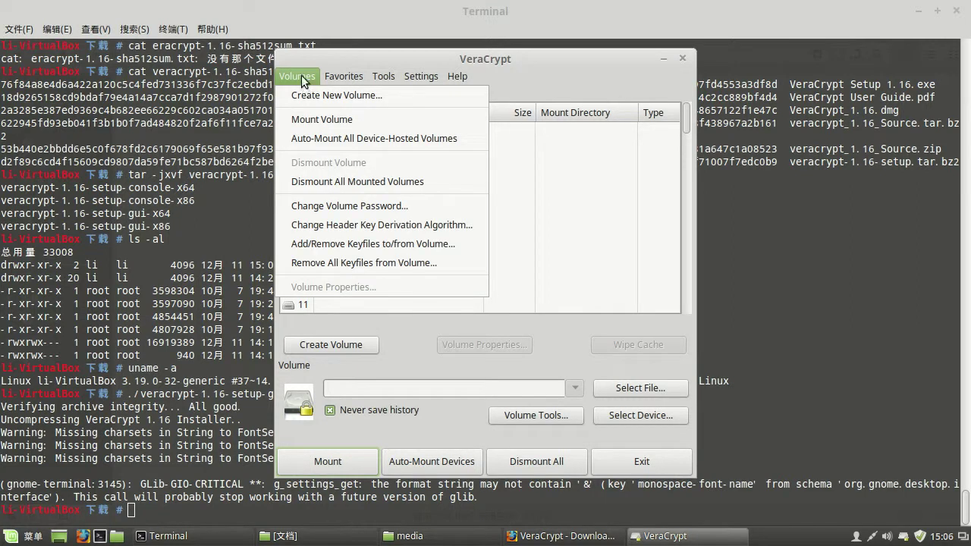
click(339, 60)
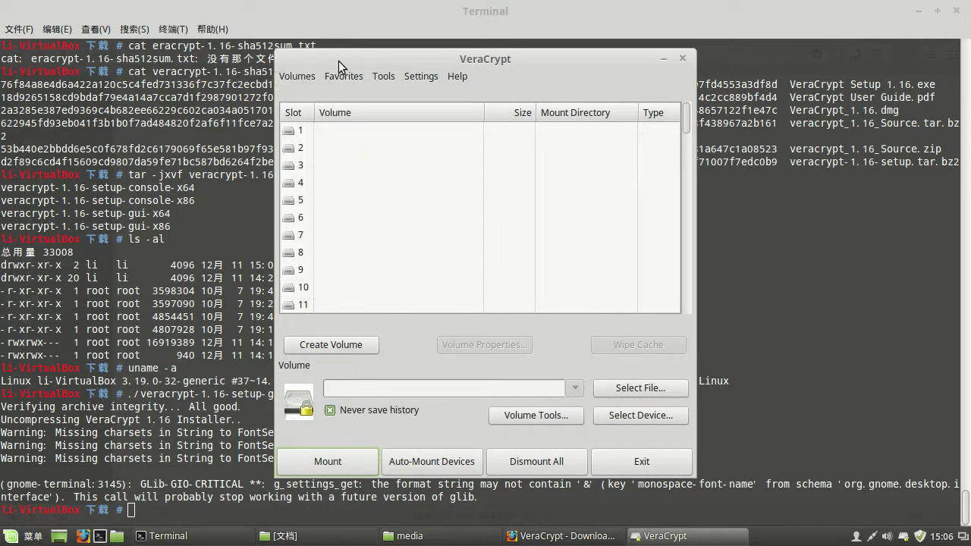
click(299, 79)
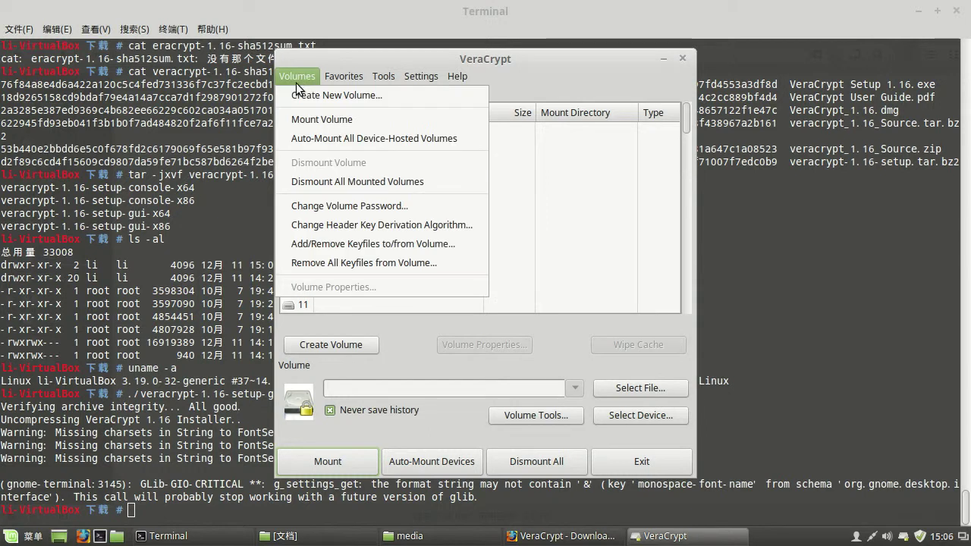
- Start Create New Volume as an encrypted file container of type Standard VeraCrypt volume
click(367, 97)
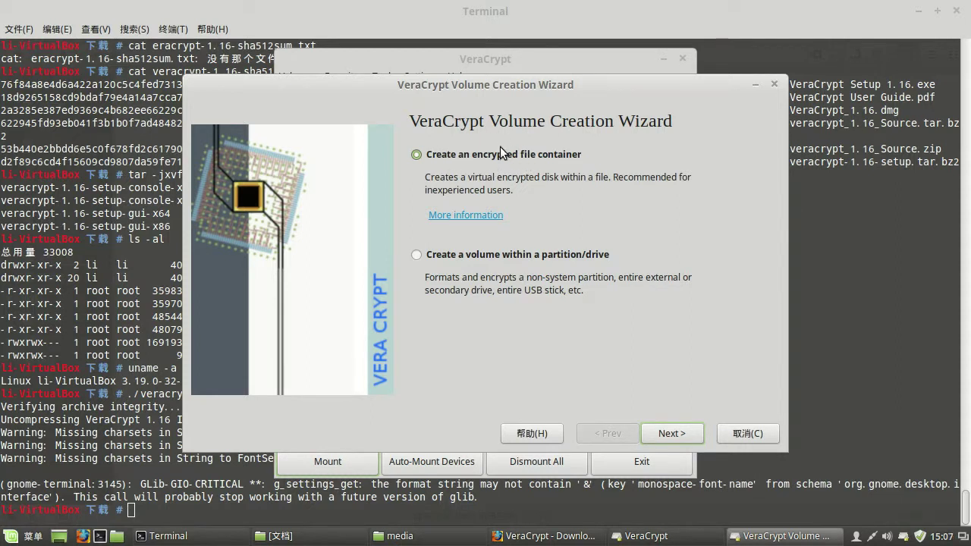
click(674, 432)
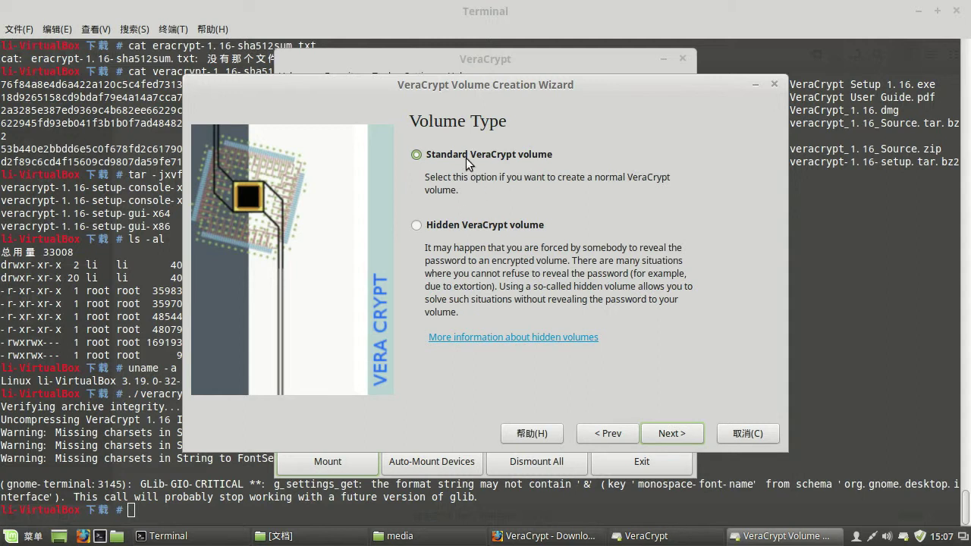
click(610, 434)
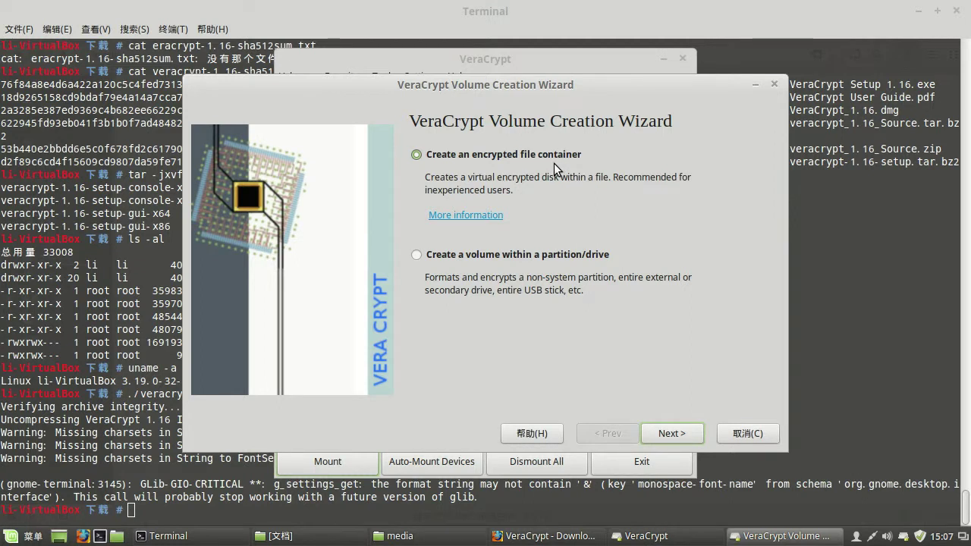
click(672, 434)
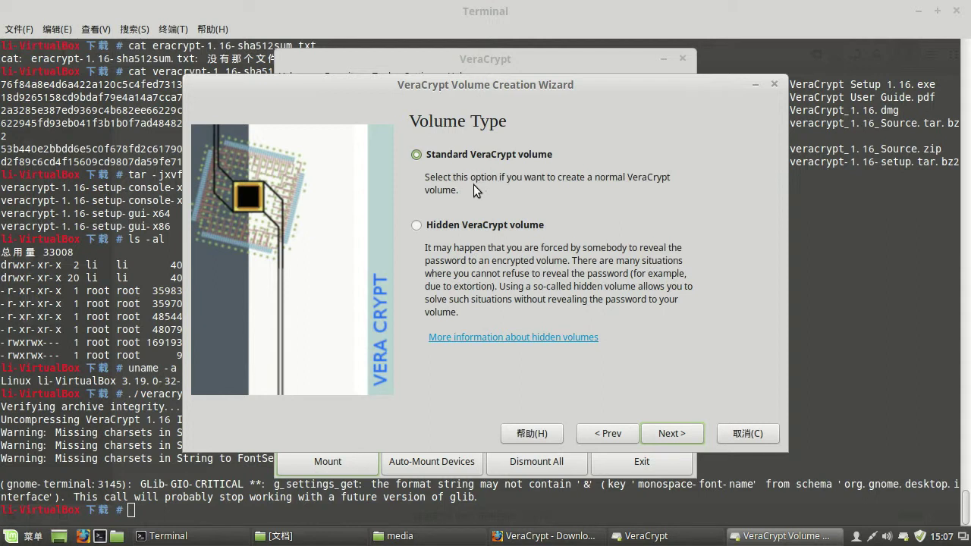
click(675, 432)
- Set the container file location to a file named test in the 下载 folder
click(739, 160)
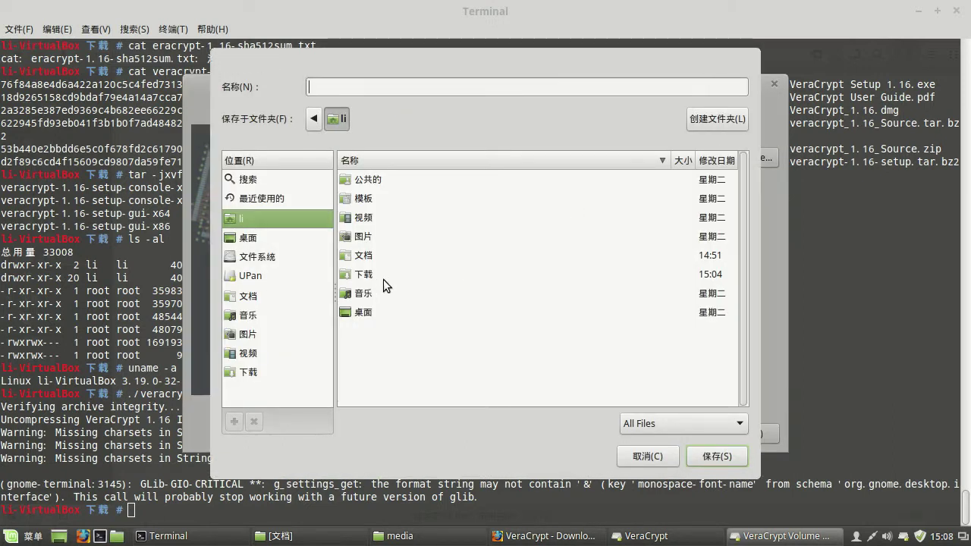
double_click(365, 274)
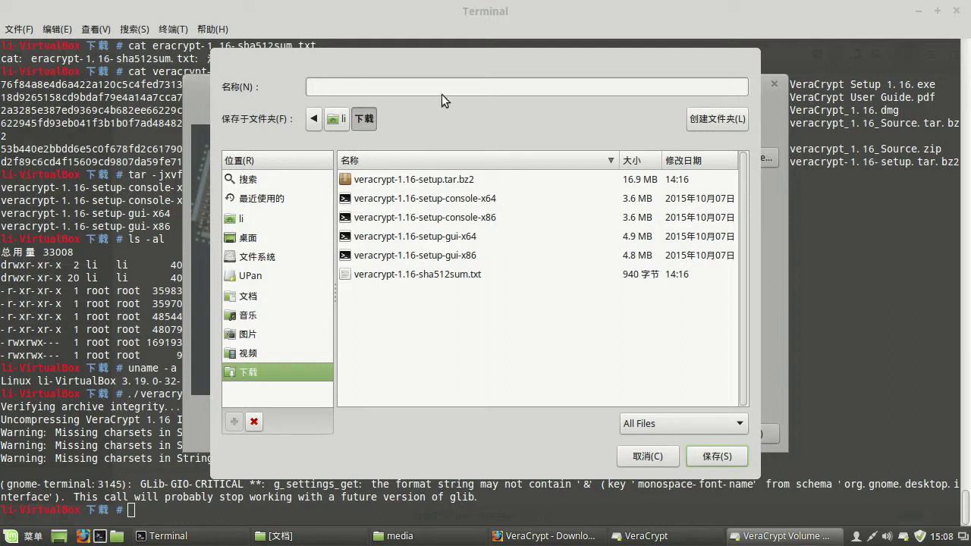
click(712, 457)
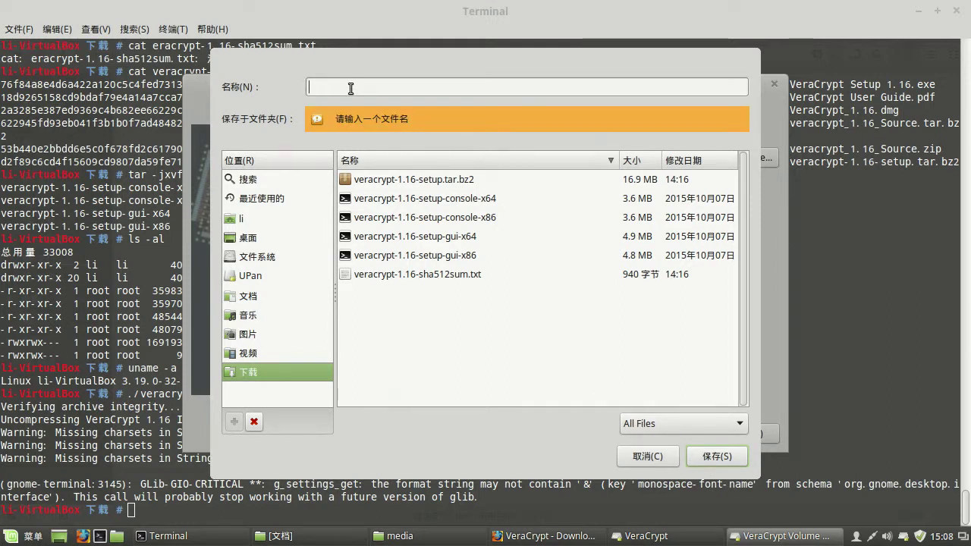
text(test)
click(721, 458)
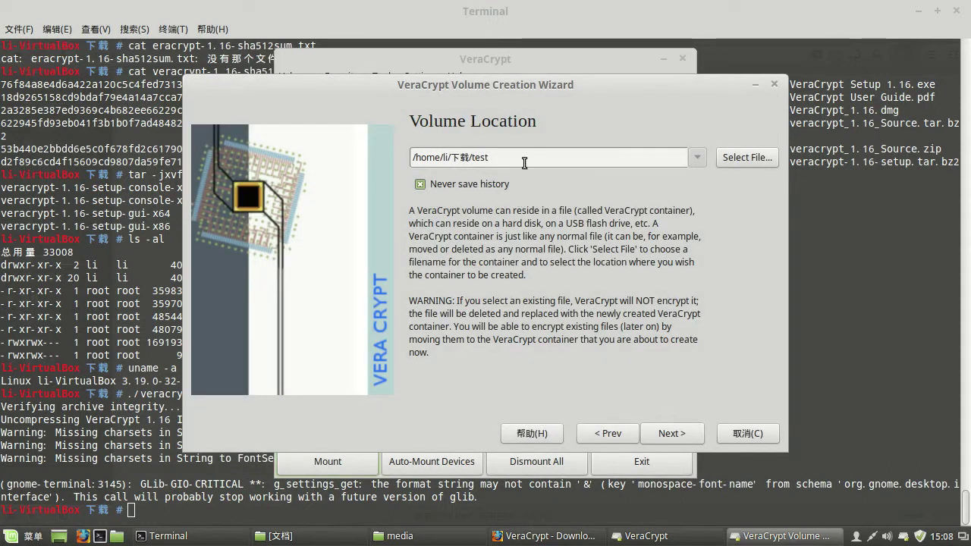
- Keep AES encryption with SHA-512 hashing and move on to Volume Size
click(675, 432)
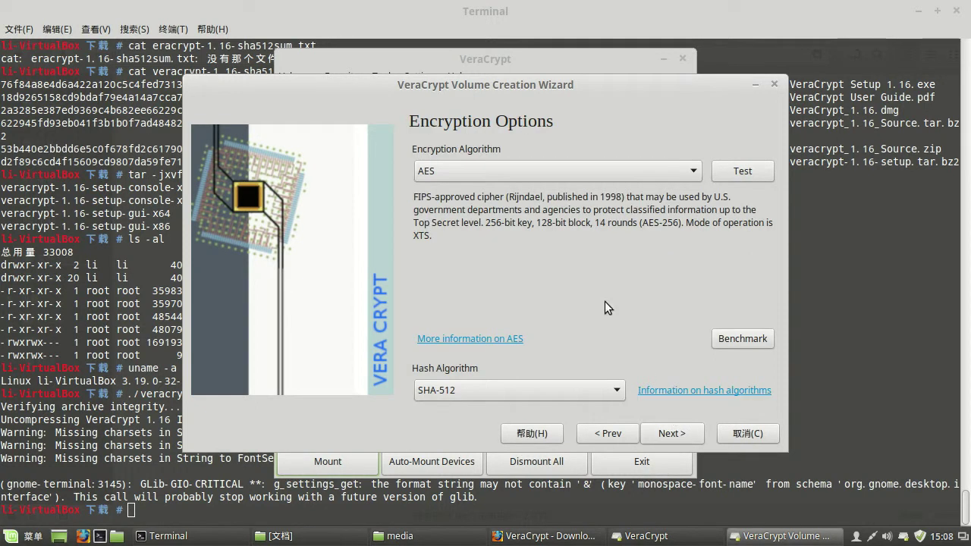
click(691, 172)
click(692, 172)
click(670, 434)
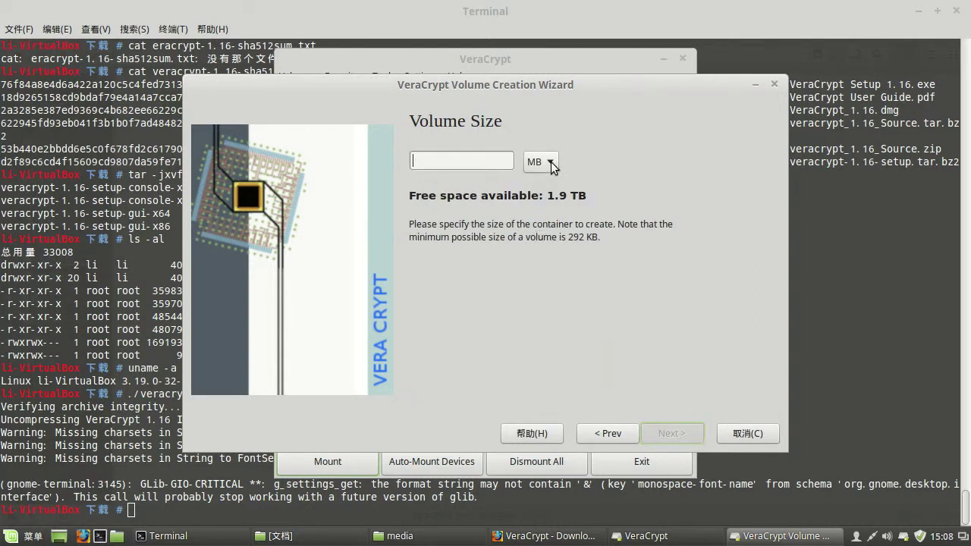
- Set the volume size to 10 MB
click(463, 164)
text(10)
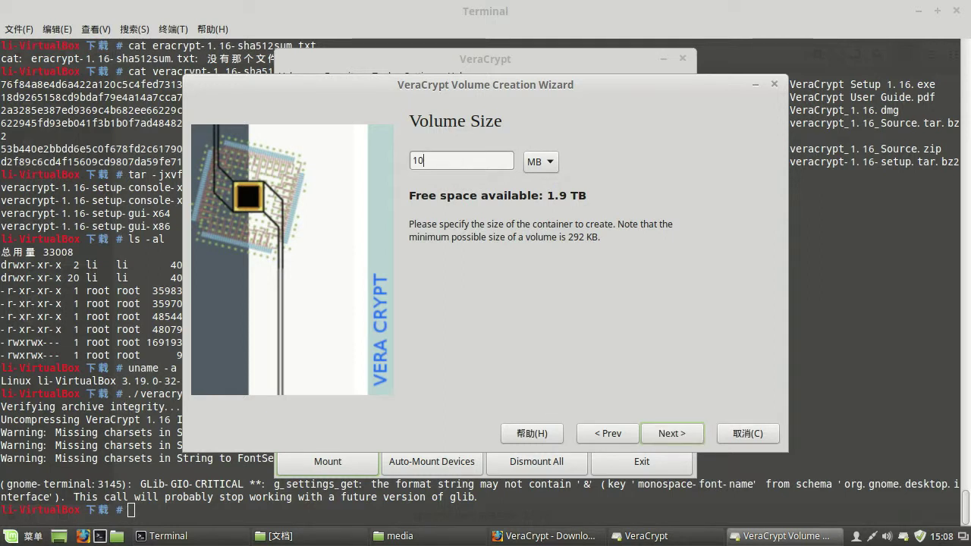
click(545, 162)
click(547, 160)
click(673, 433)
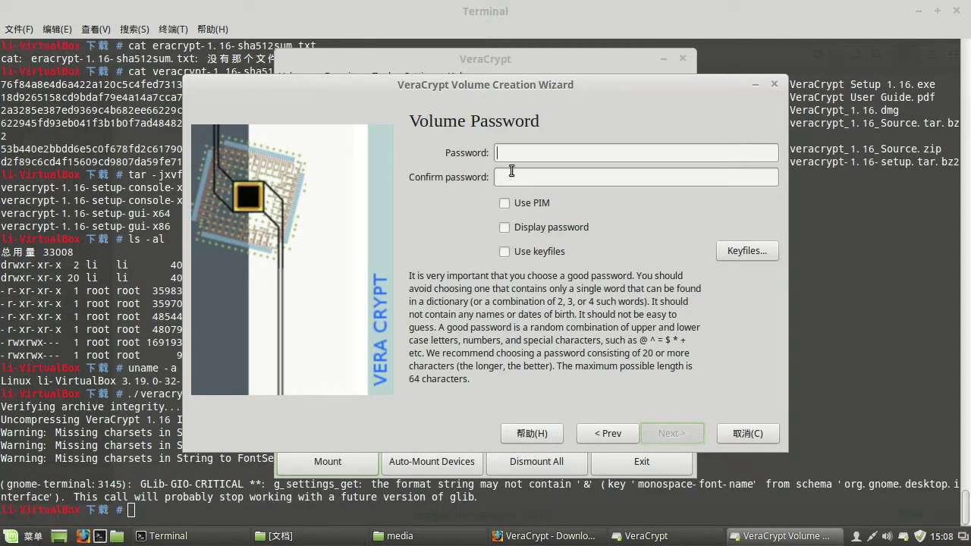
- Enter and confirm the volume password, leaving Use PIM and keyfiles unchecked
click(504, 203)
click(504, 227)
click(509, 153)
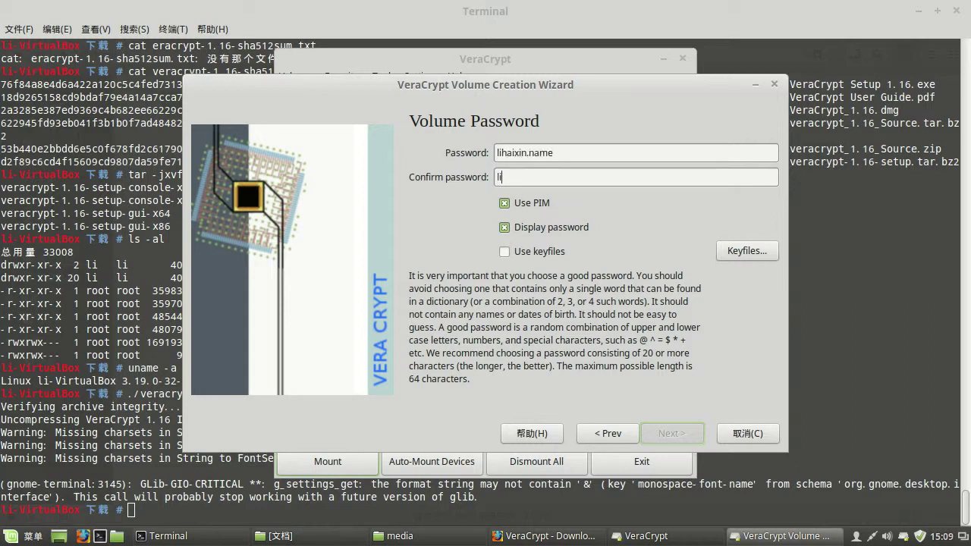
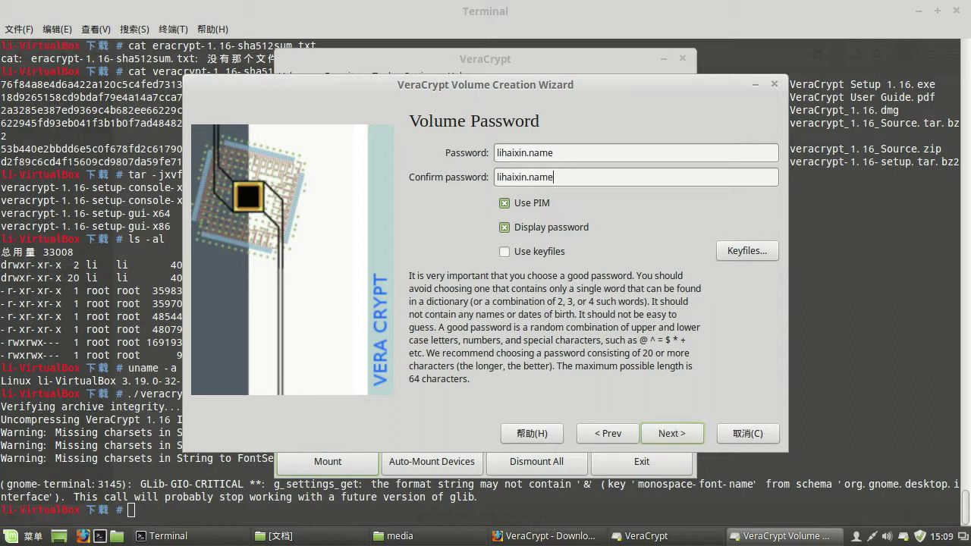
click(505, 228)
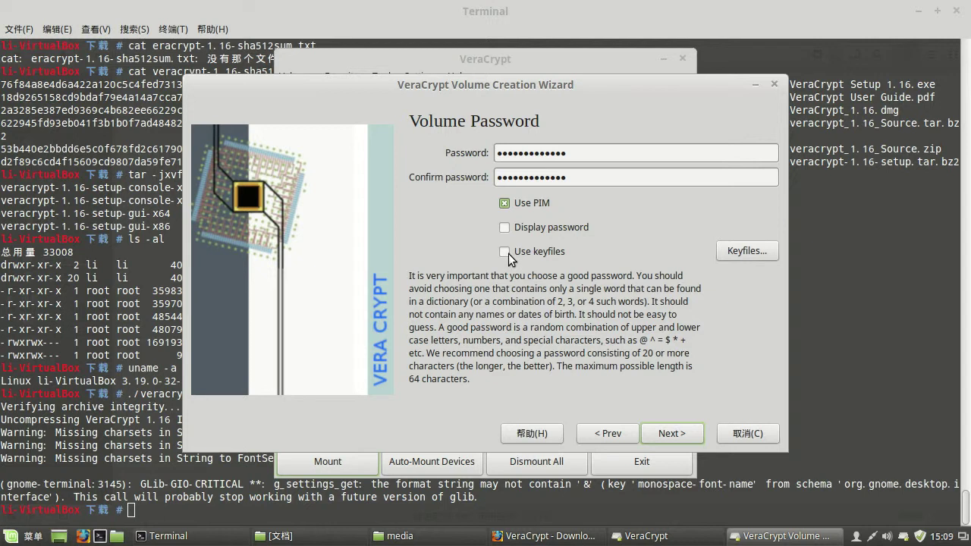
click(505, 252)
click(742, 254)
click(661, 155)
click(504, 252)
click(505, 203)
click(568, 179)
click(673, 434)
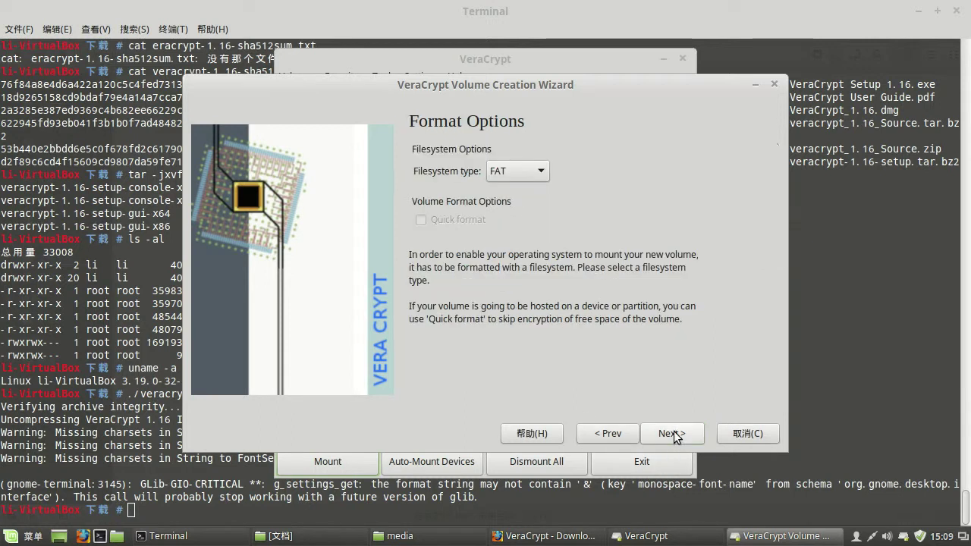
- Try NTFS in the Filesystem type list, revert to FAT, and proceed to Volume Format
click(540, 171)
click(541, 171)
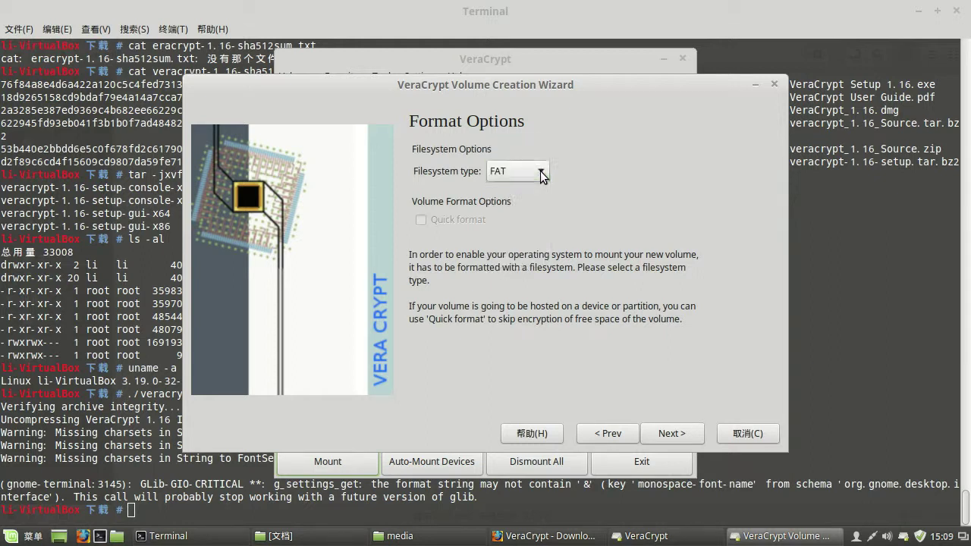
click(540, 172)
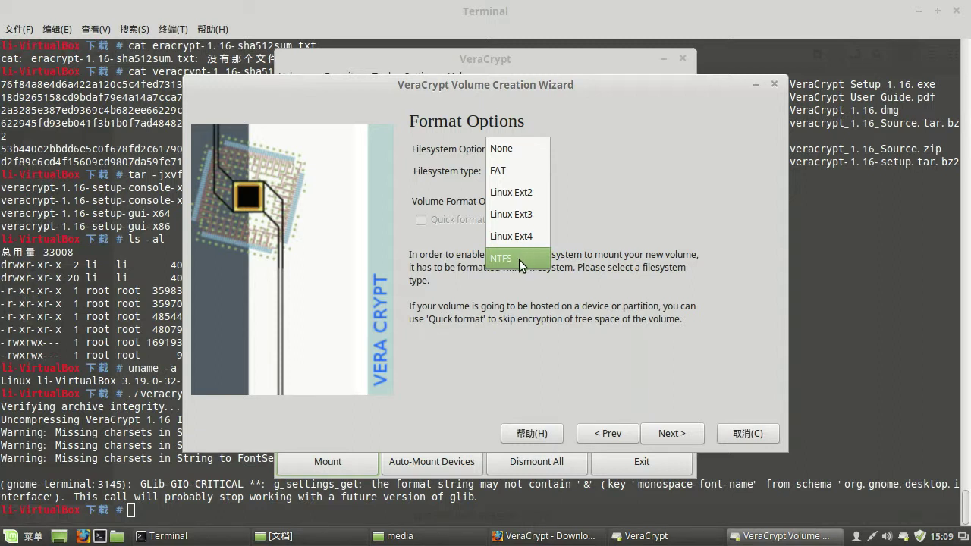
click(519, 259)
click(543, 172)
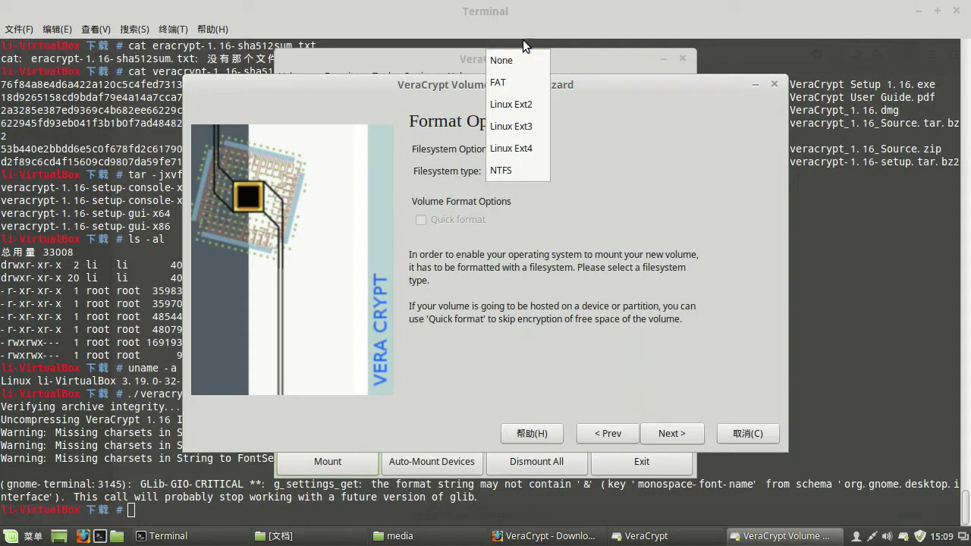
click(516, 79)
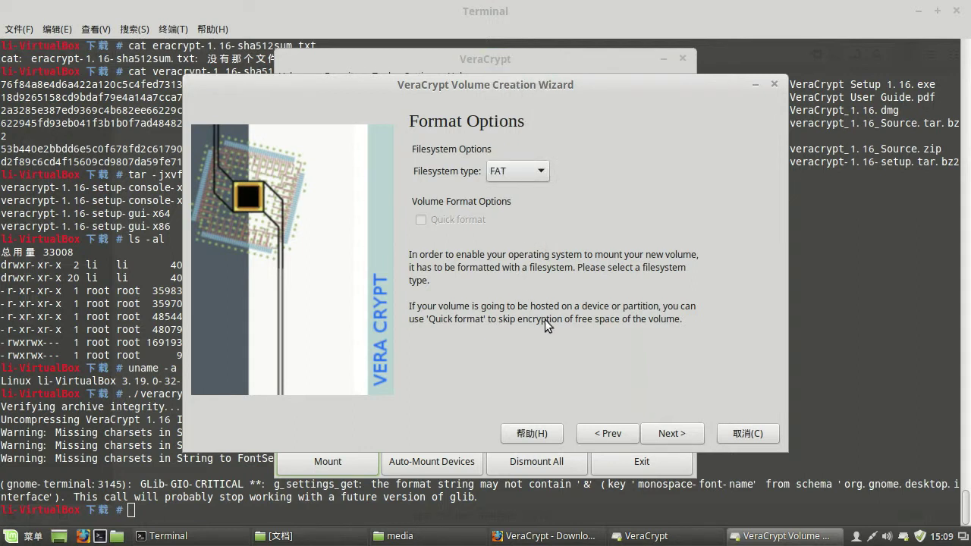
click(670, 436)
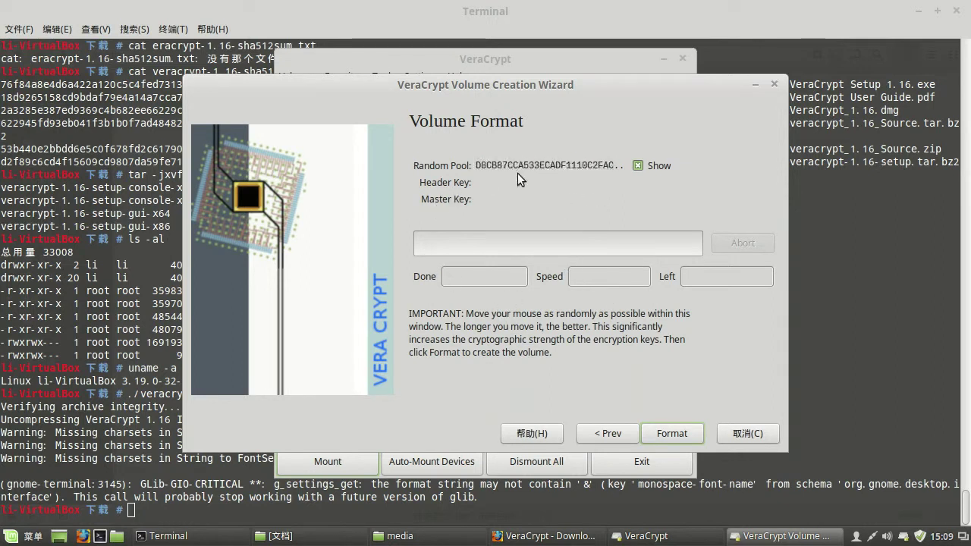
- Format the 10 MB test container and acknowledge the success message
click(650, 433)
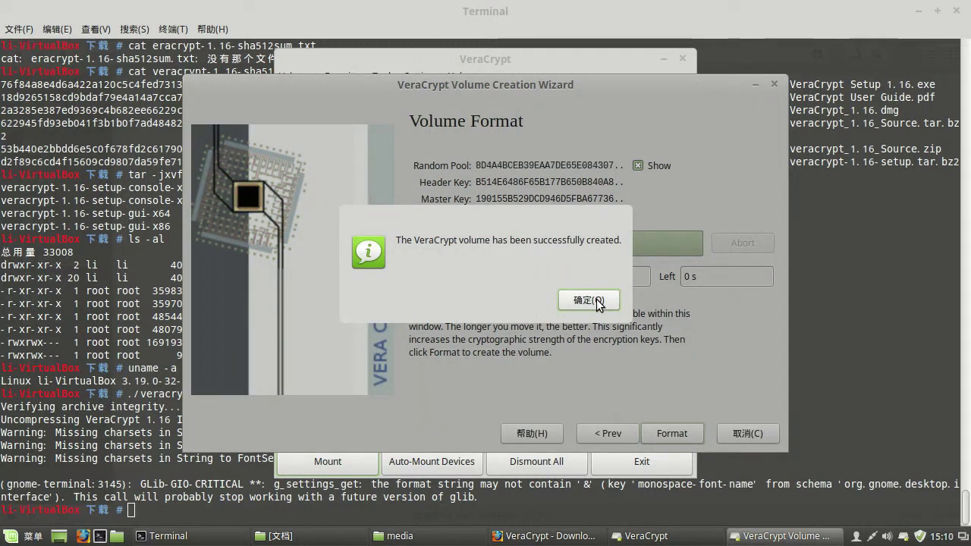
click(598, 300)
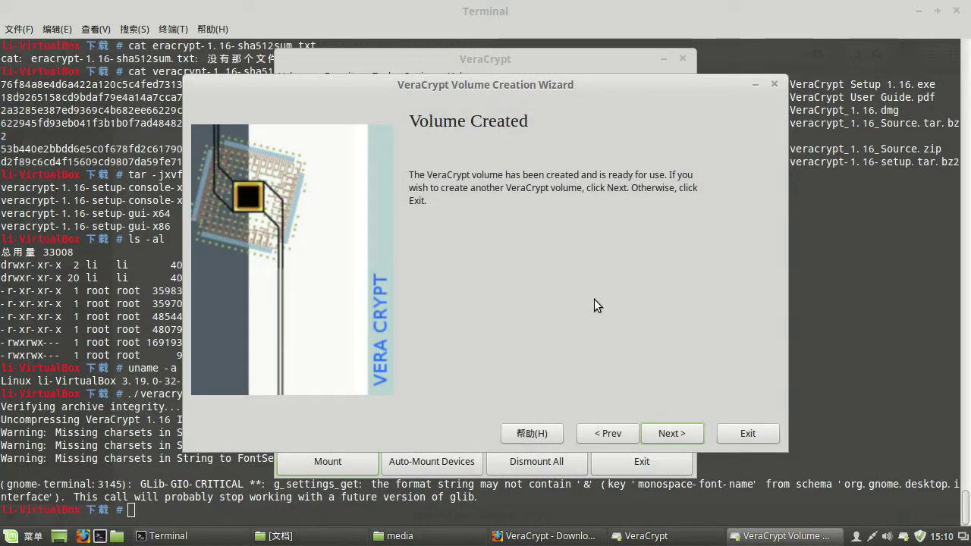
click(673, 436)
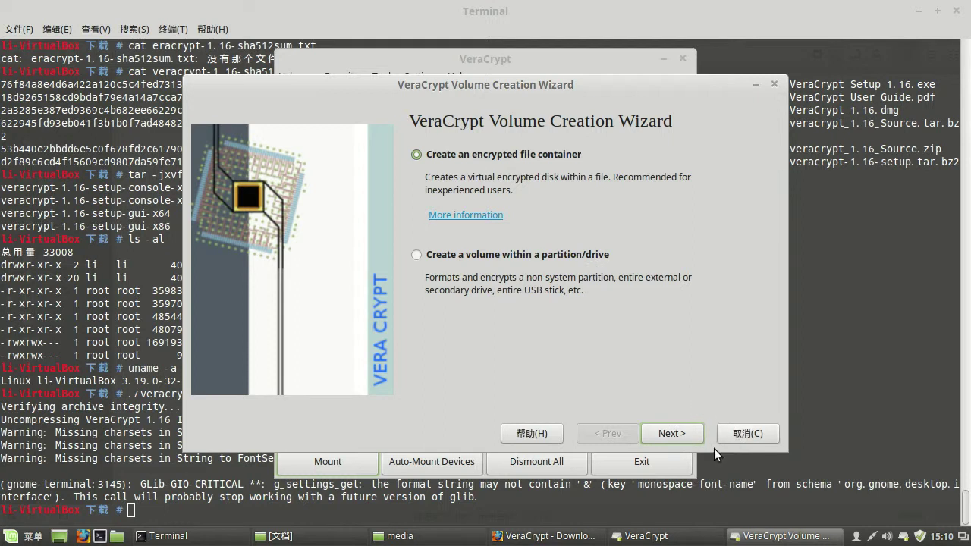
- Cancel the wizard, pick slot 4, and select the test container from 下载
click(740, 437)
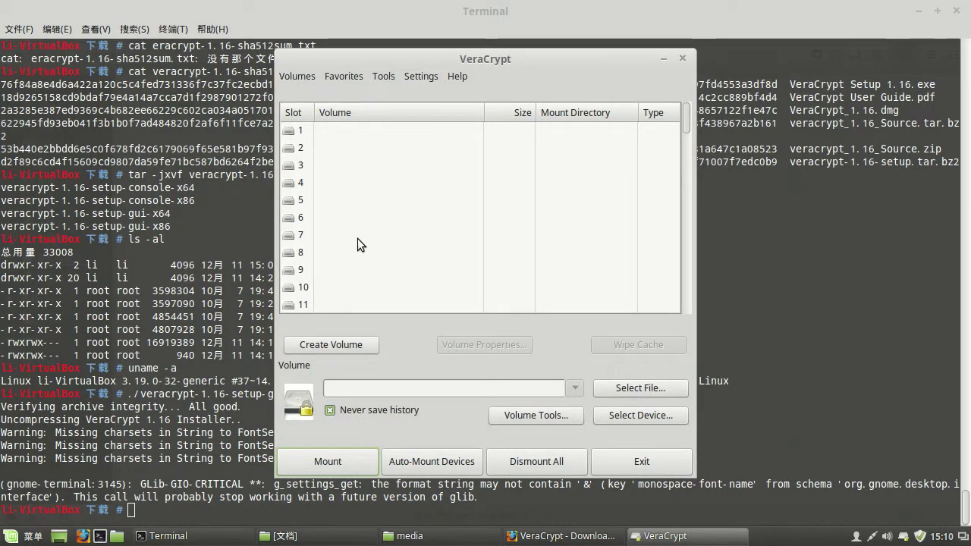
click(302, 183)
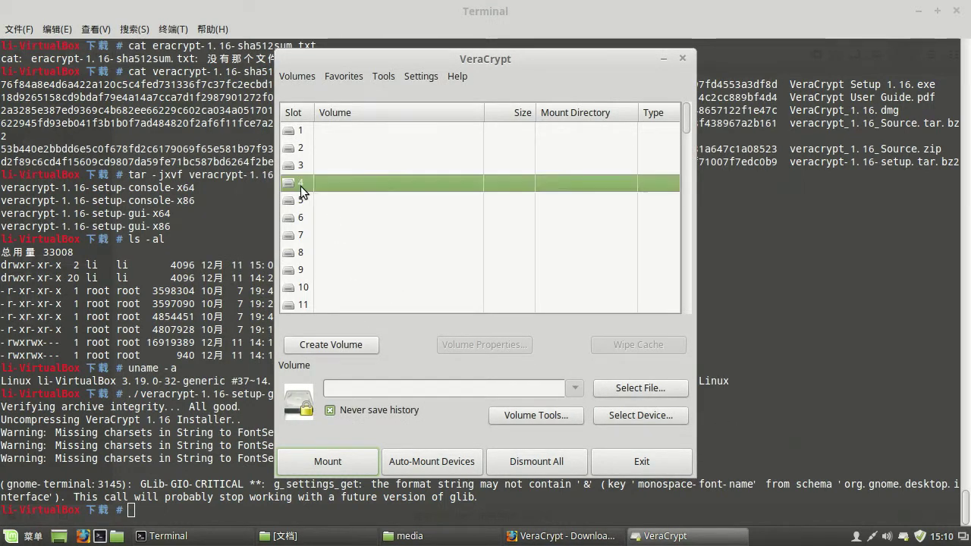
click(627, 389)
double_click(364, 241)
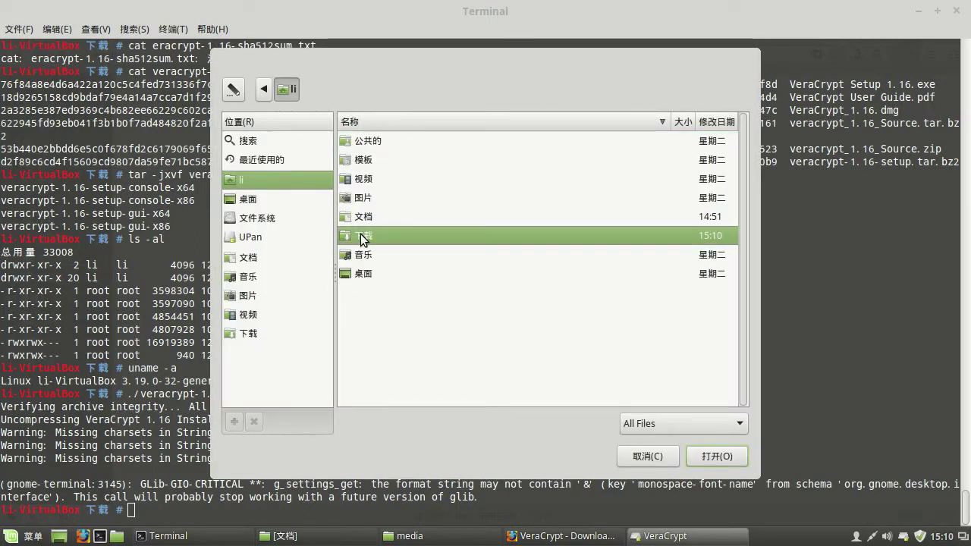
click(713, 458)
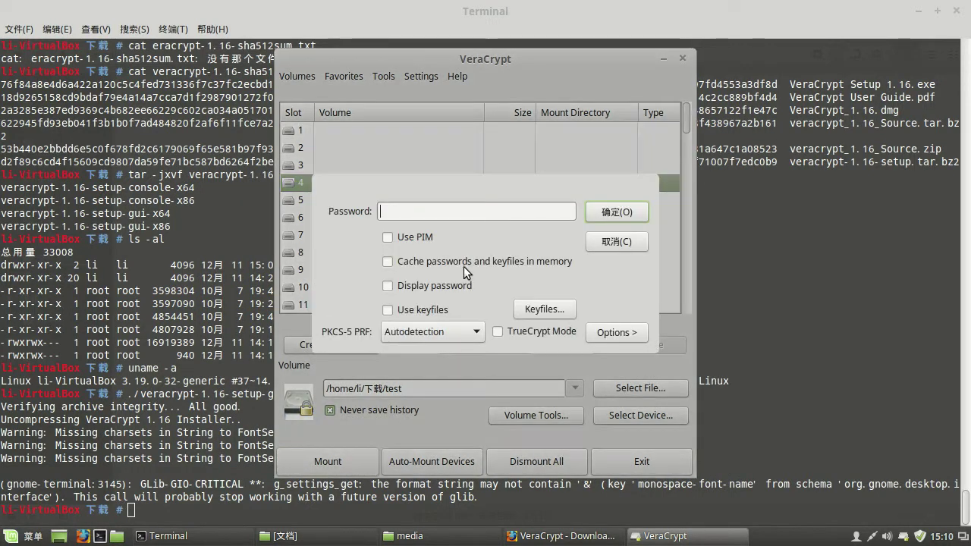
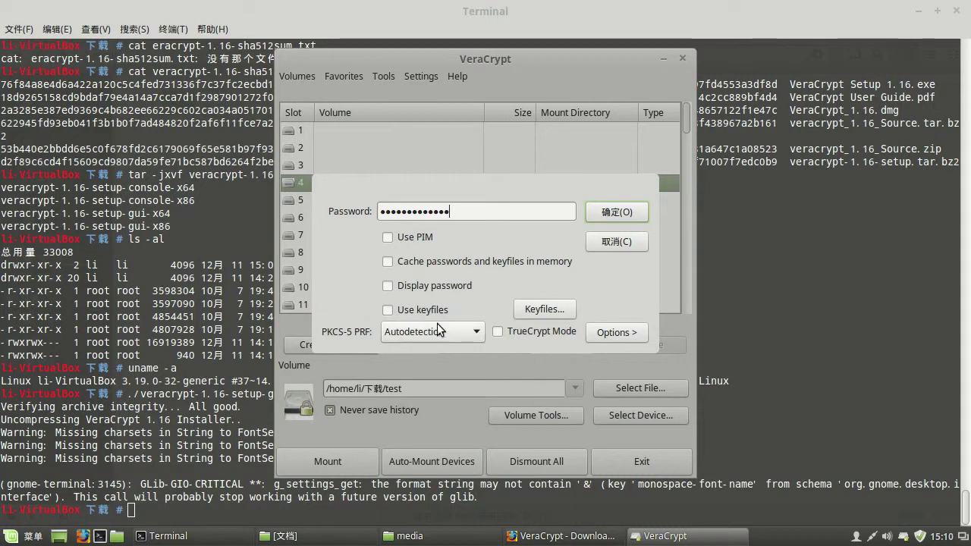
- Enter the volume password and the administrator password to mount it at /media/veracrypt4
click(622, 219)
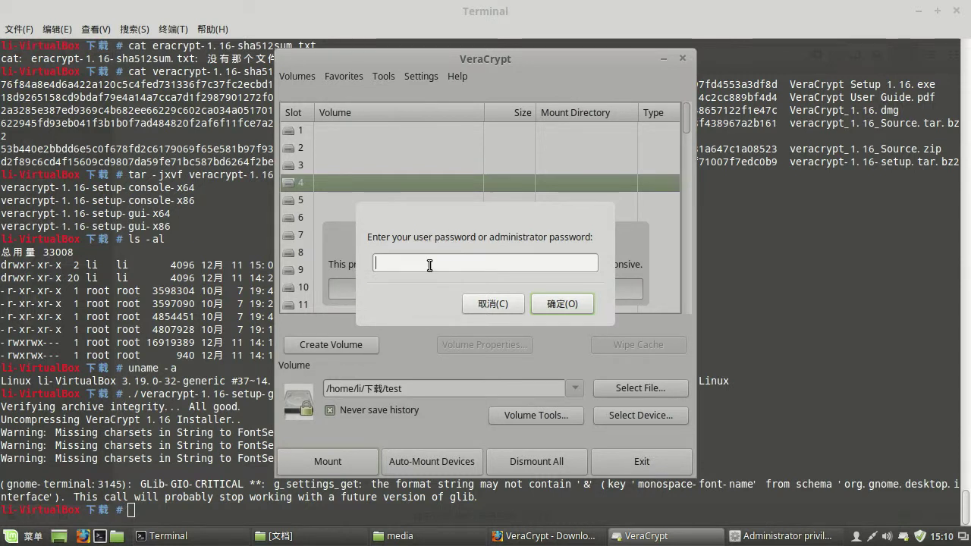
text(****)
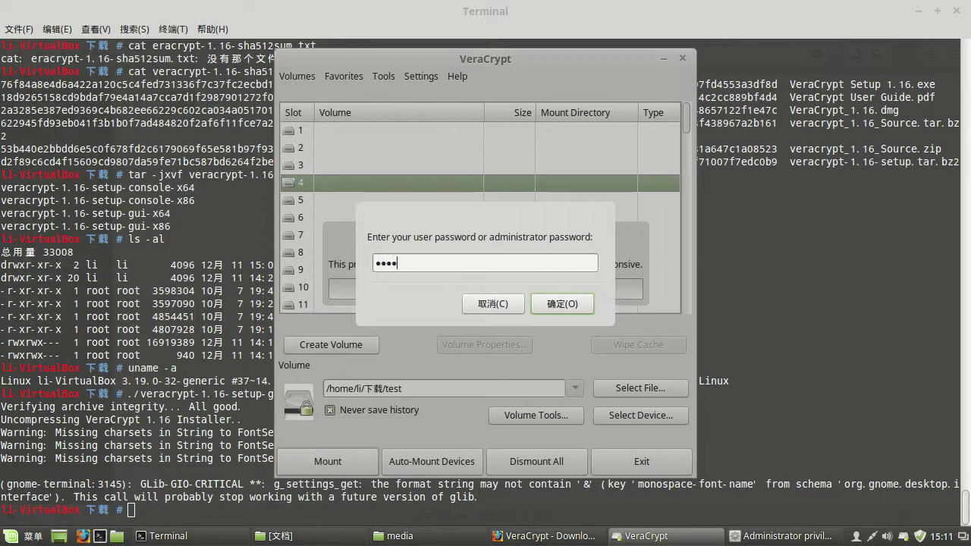
text(*****)
click(559, 302)
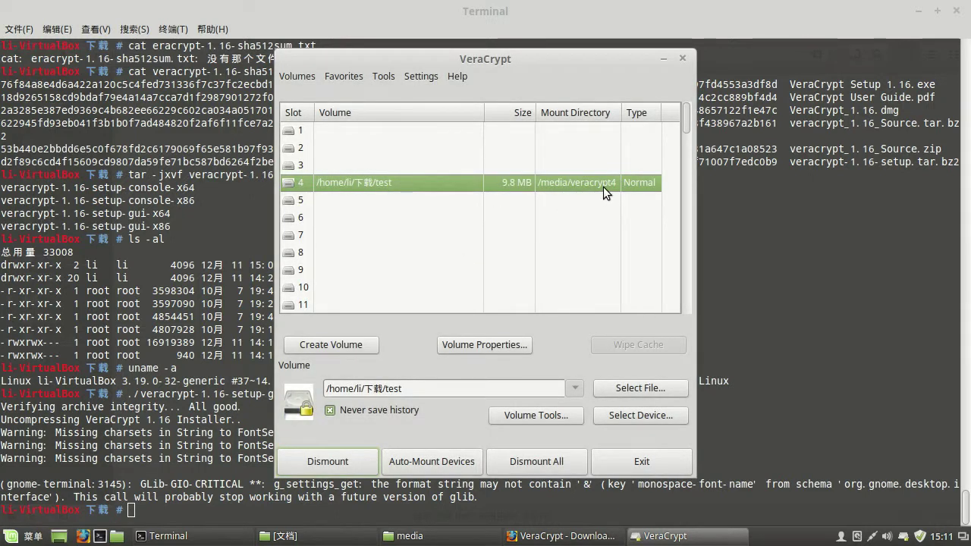
- Create a blank document named file inside the mounted 10 MB volume in Nemo
click(117, 536)
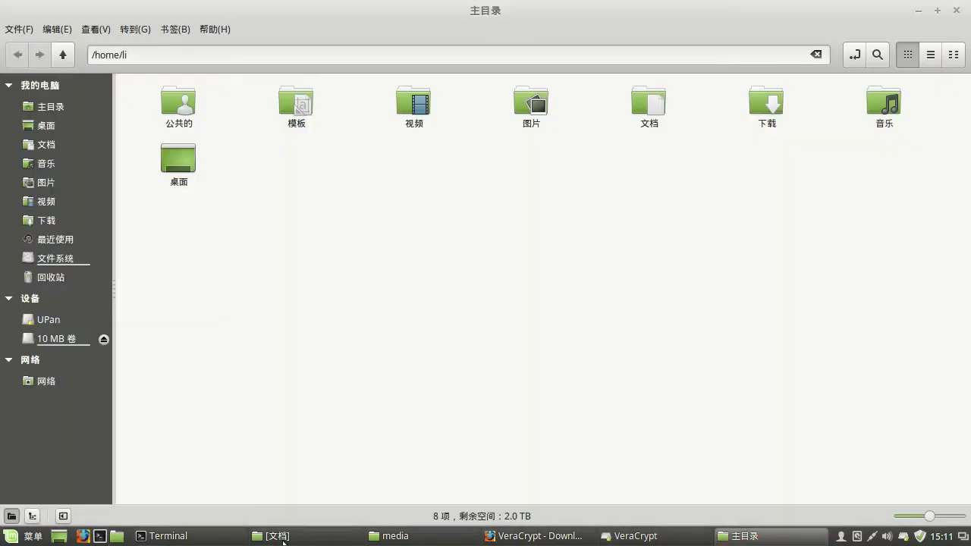
click(67, 340)
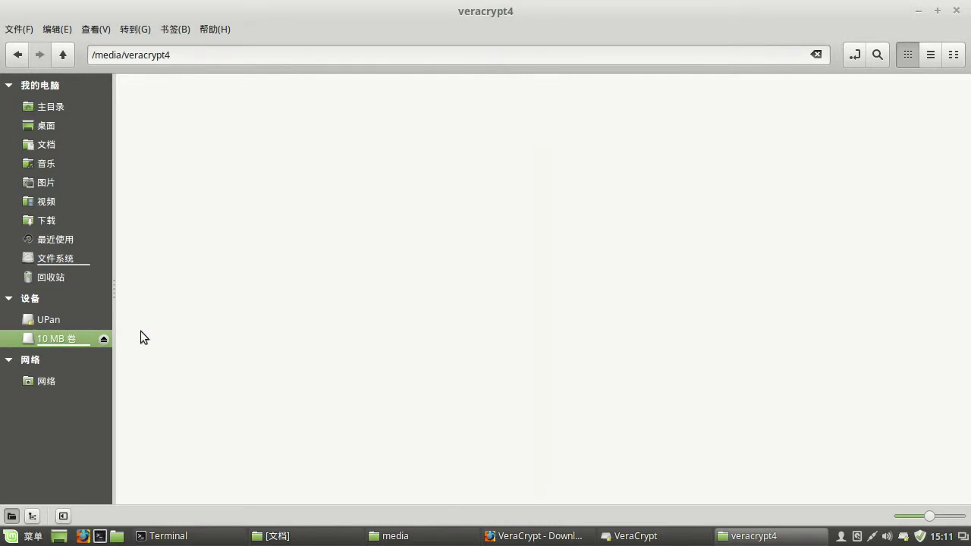
right_click(257, 206)
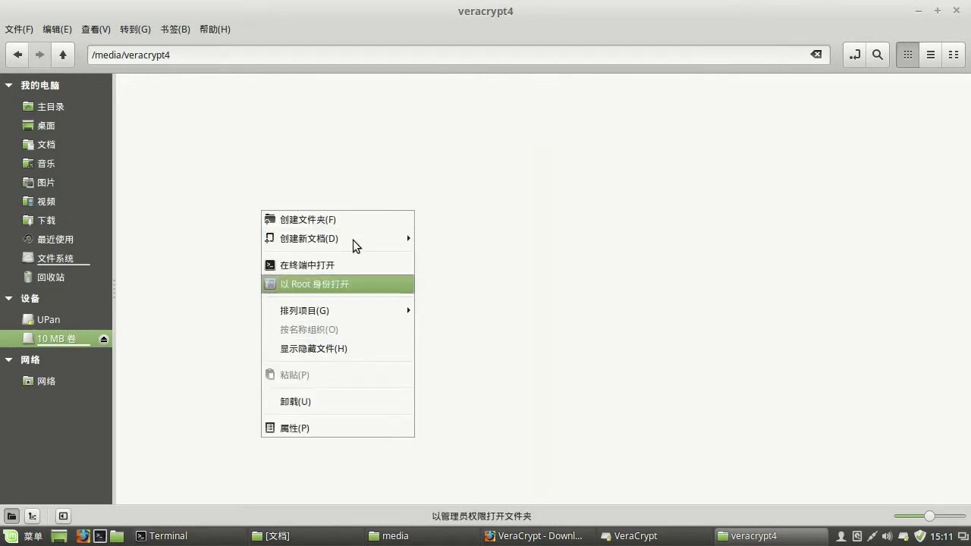
mouse_move(371, 238)
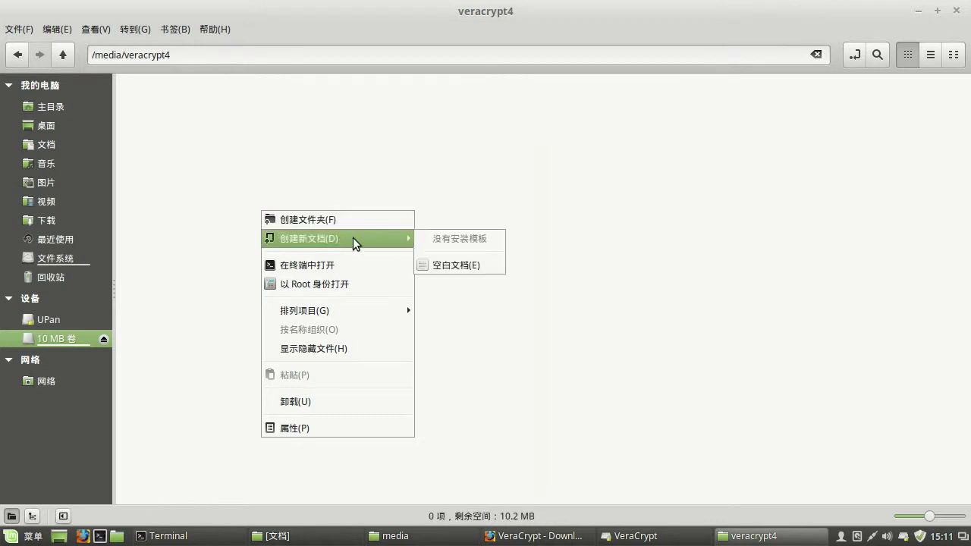
click(456, 265)
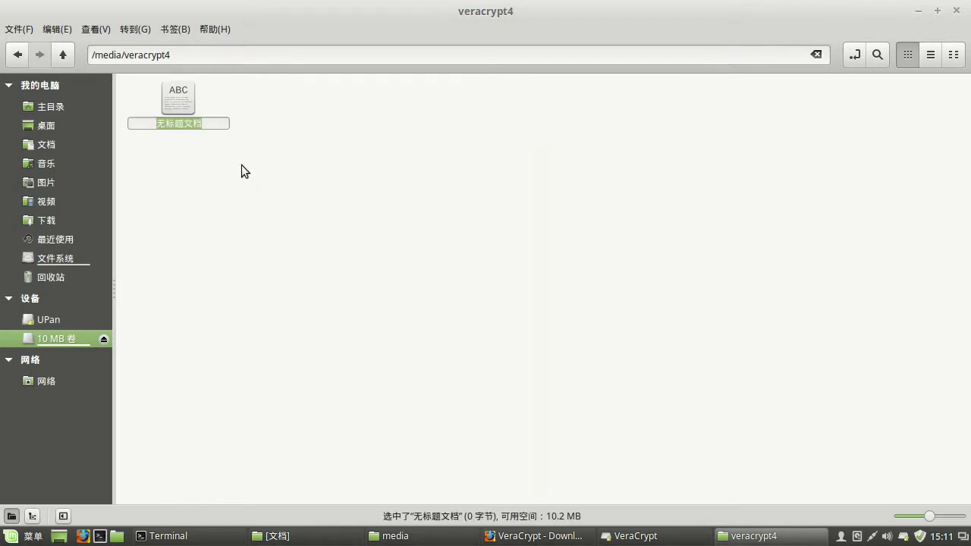
key(BackSpace)
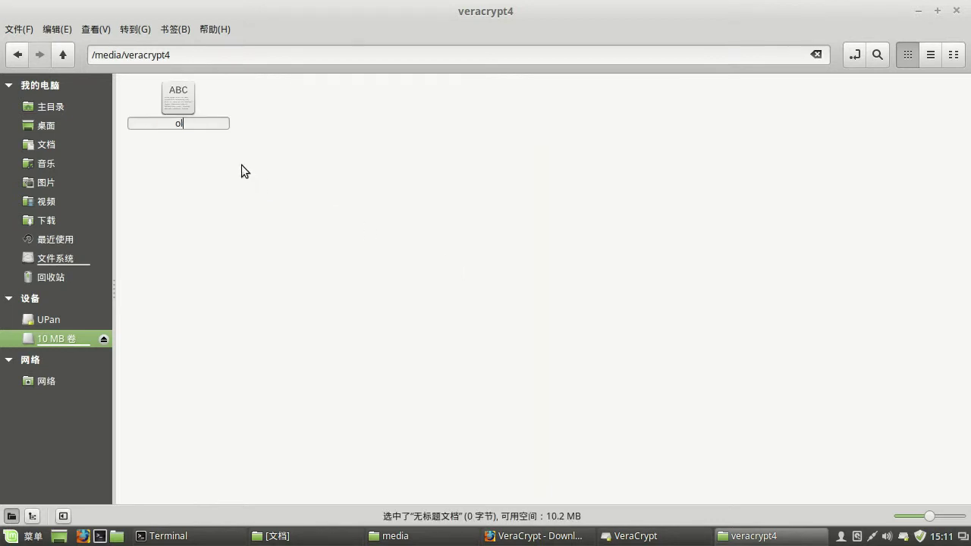
text(file)
key(Return)
- Try opening file, dismiss its context menu, and bring VeraCrypt back to the front
double_click(181, 106)
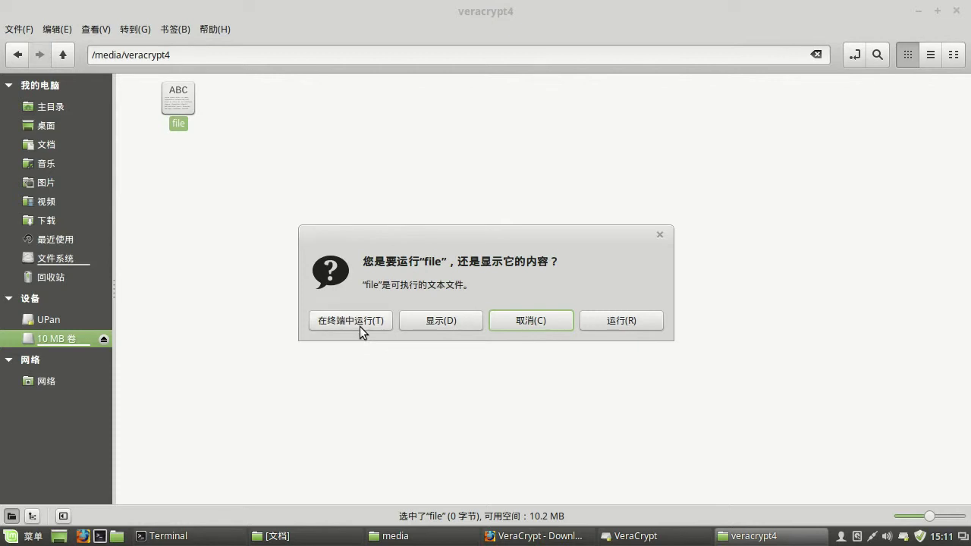
click(606, 320)
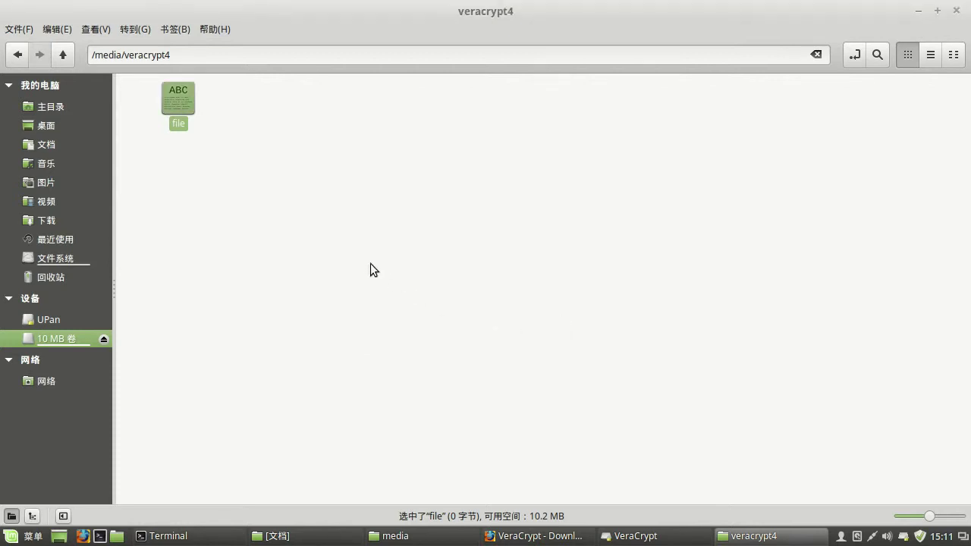
right_click(183, 114)
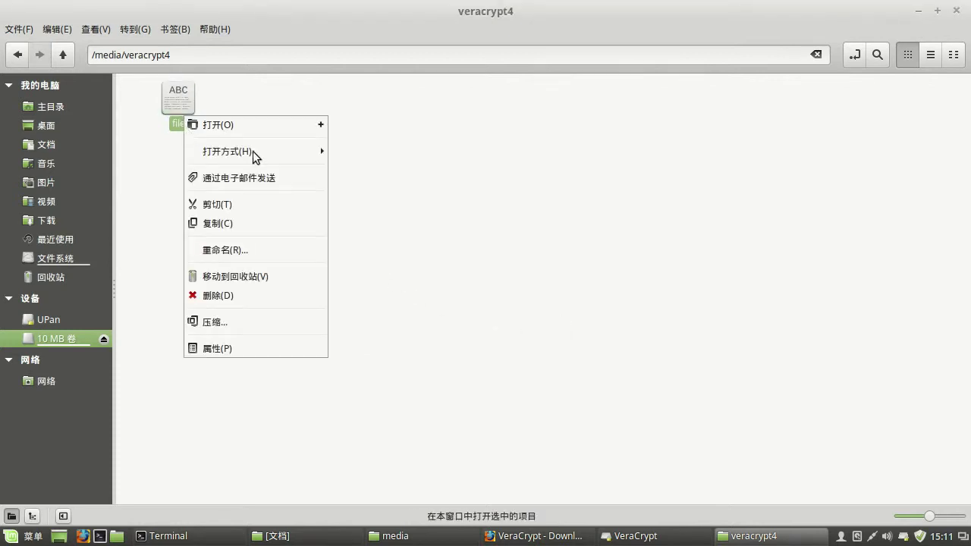
mouse_move(278, 146)
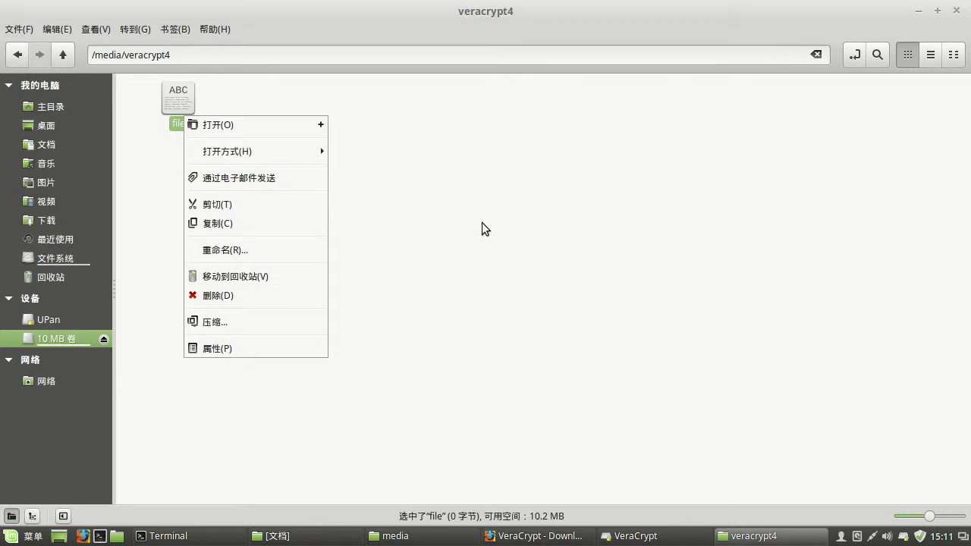
click(188, 107)
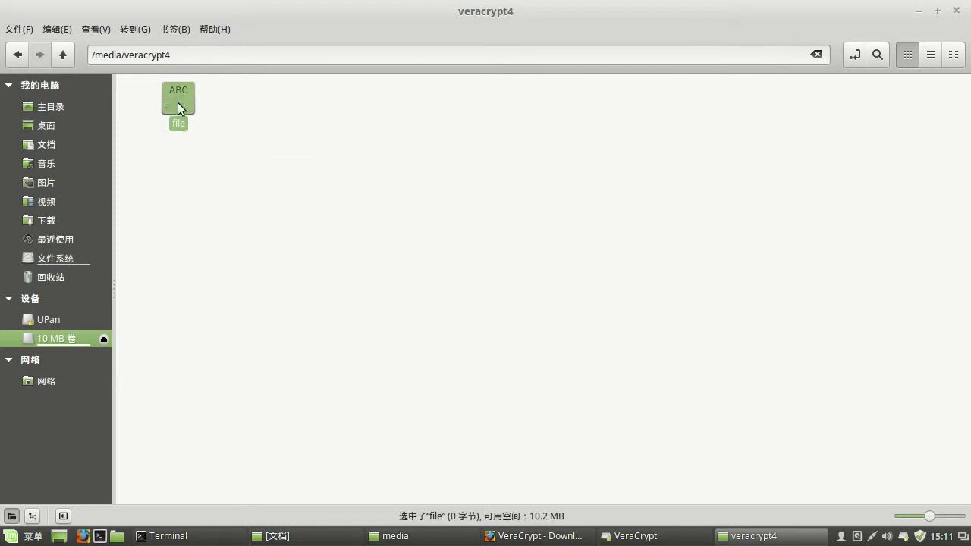
right_click(177, 102)
key(Escape)
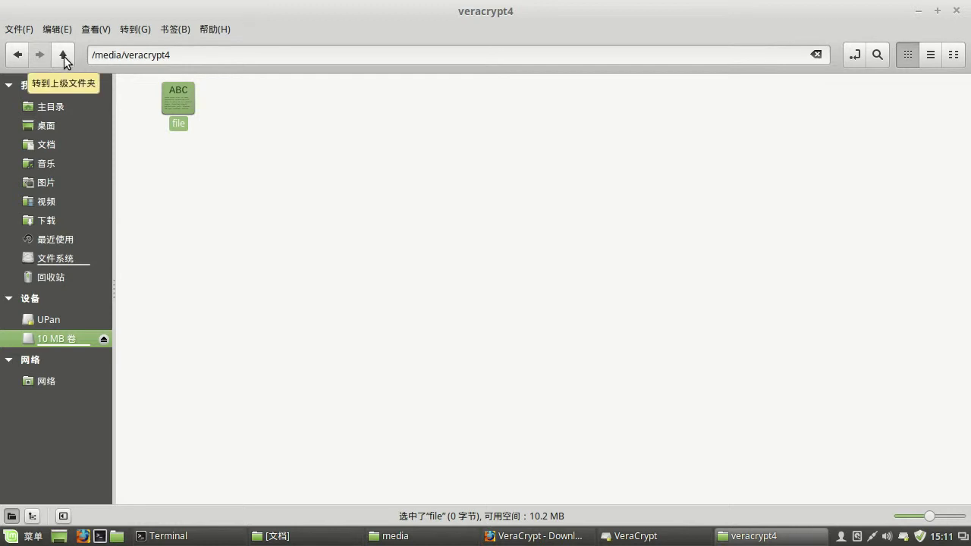
click(649, 539)
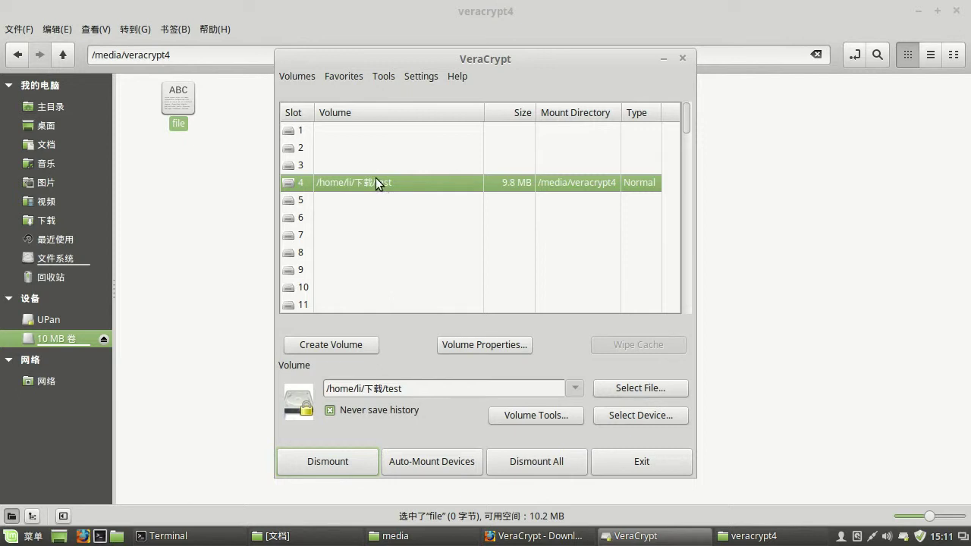
- Dismount the test volume from slot 4 and open the 下载 folder in the file manager
click(339, 466)
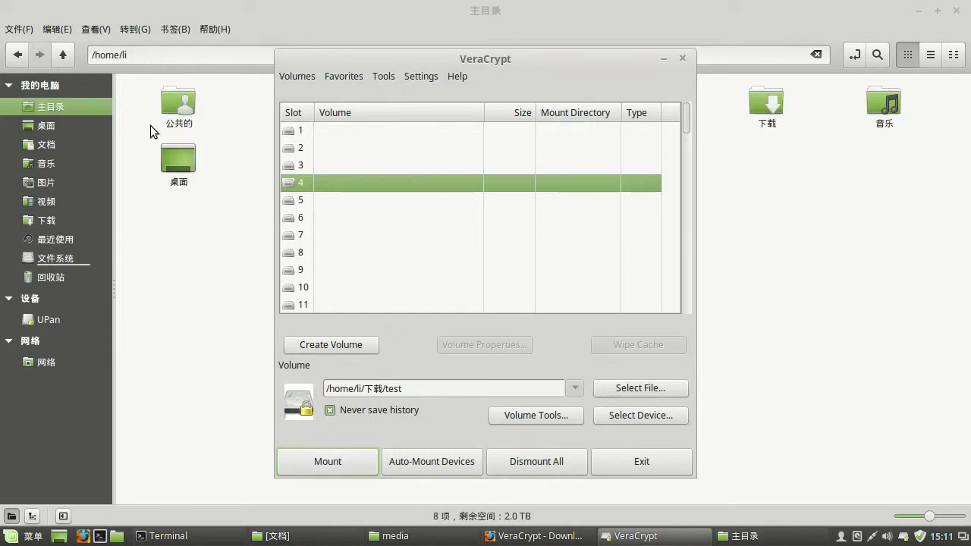
click(170, 317)
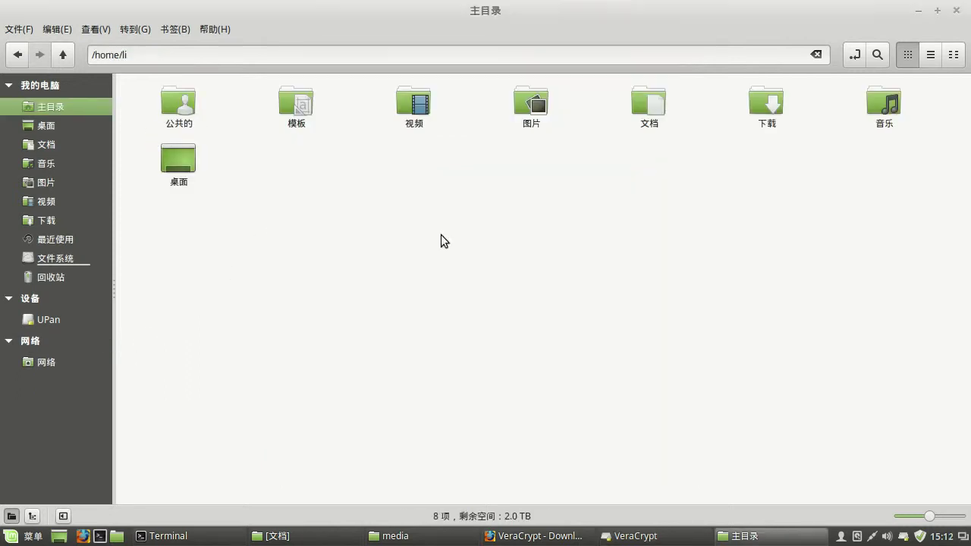
double_click(760, 116)
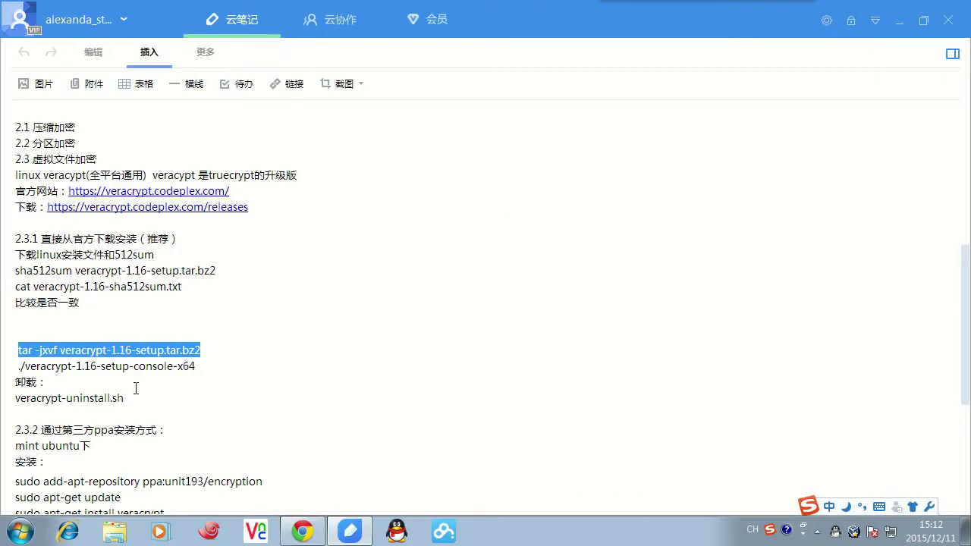
scroll(176, 396, down, 4)
scroll(78, 301, up, 2)
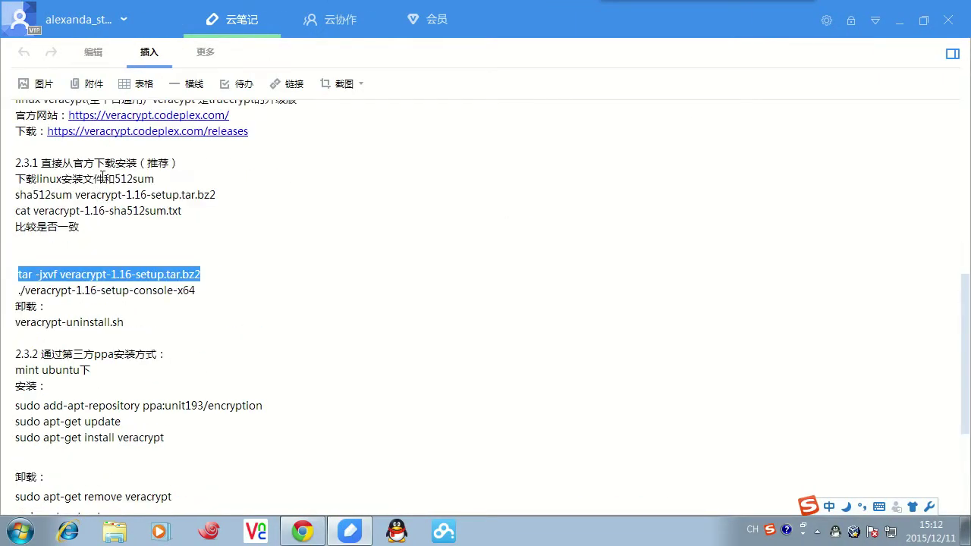
scroll(101, 354, up, 2)
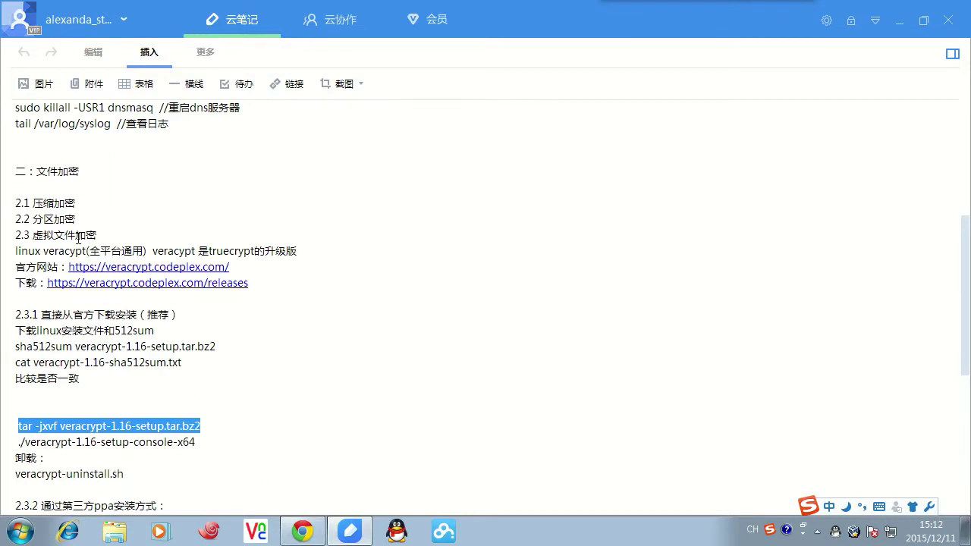
drag(33, 234, 89, 233)
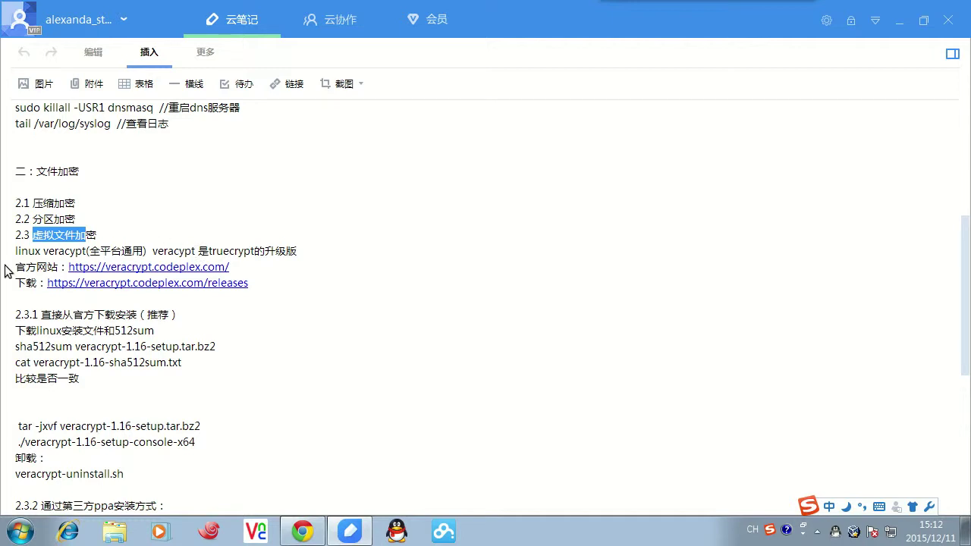
key(ctrl+alt+Right)
key(ctrl+alt+Left)
key(ctrl+alt+Right)
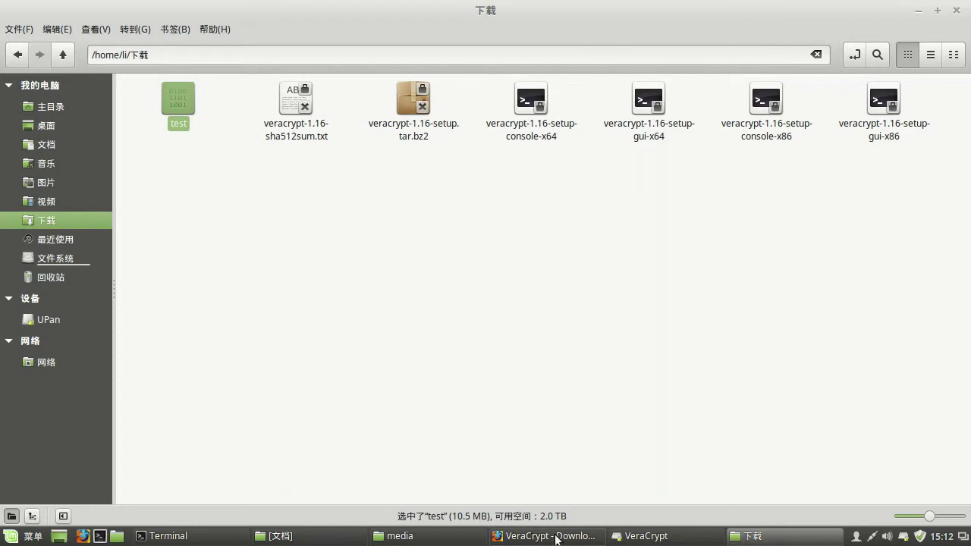
- Start a new partition/drive volume in VeraCrypt and choose the Hidden VeraCrypt volume type
click(620, 540)
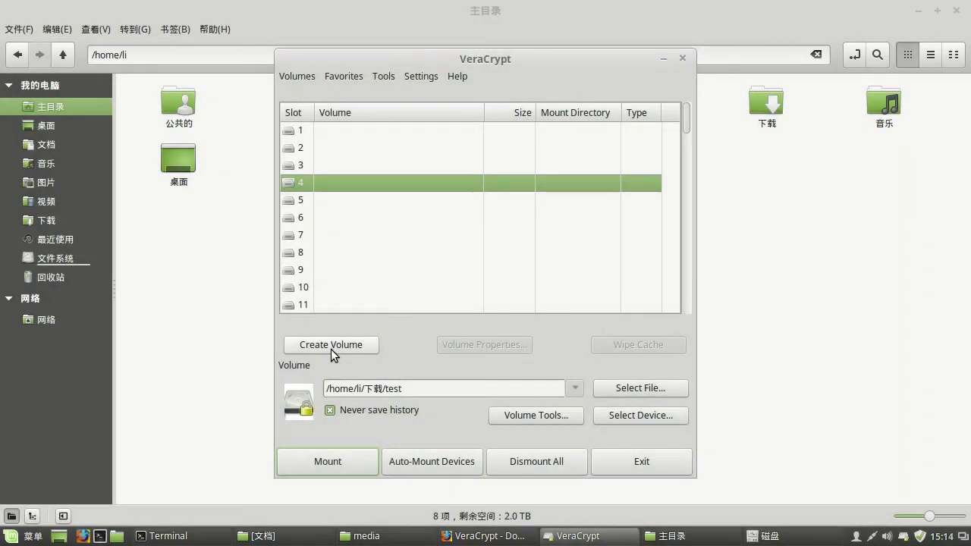
click(331, 348)
click(410, 259)
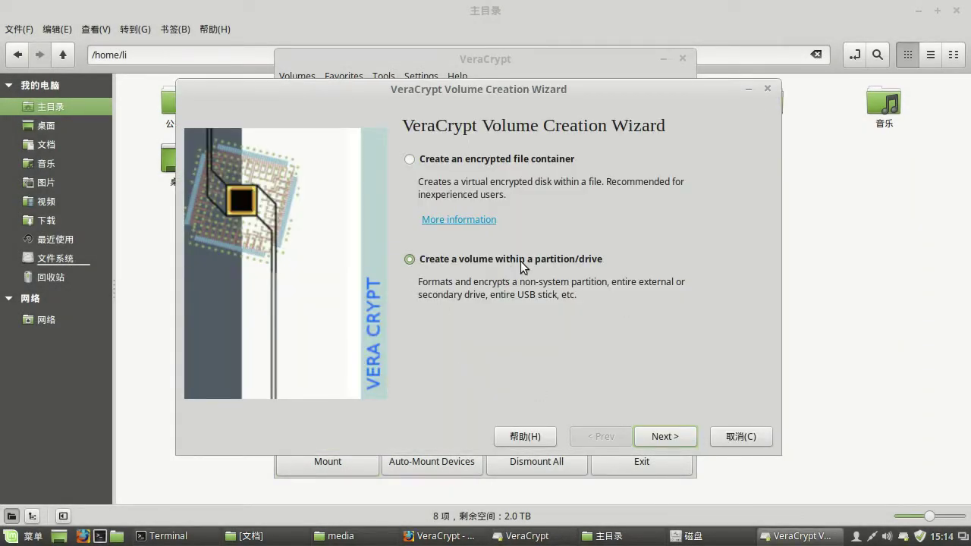
click(664, 436)
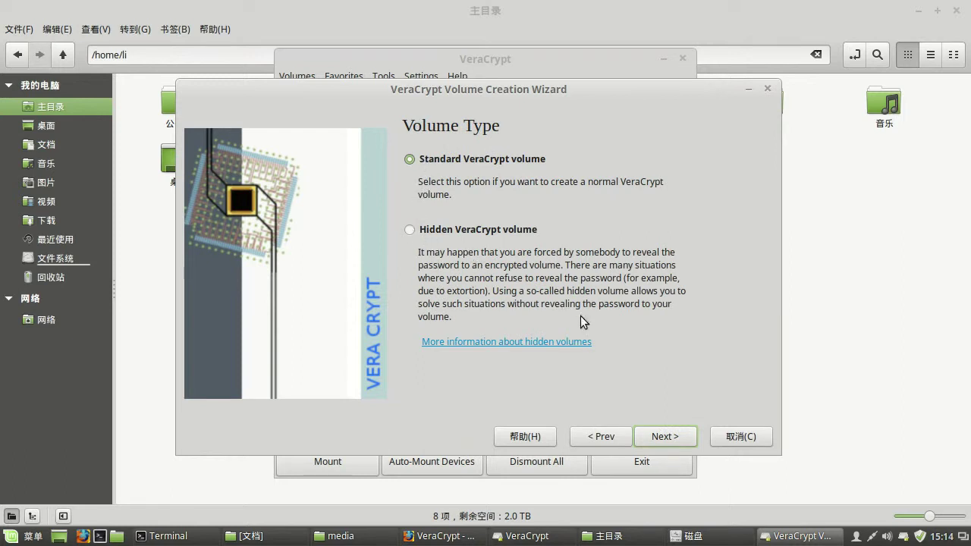
click(667, 437)
click(593, 430)
click(411, 230)
- Select /dev/sdb as the volume location and confirm encrypting the entire device
click(665, 437)
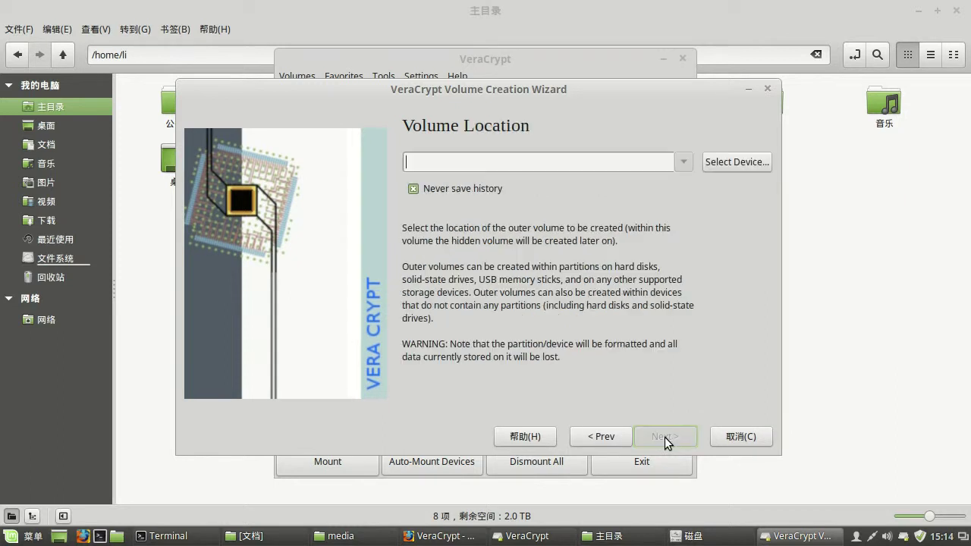
click(734, 162)
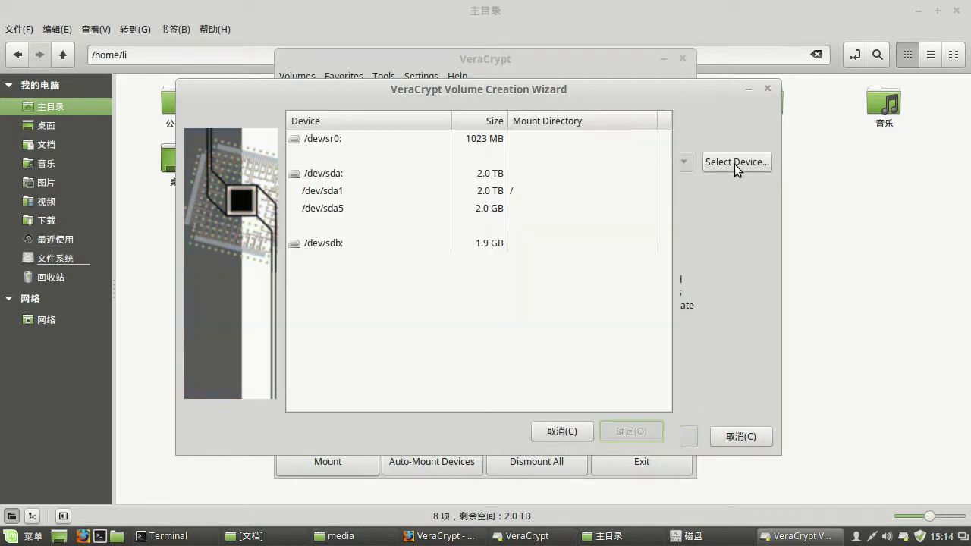
click(326, 248)
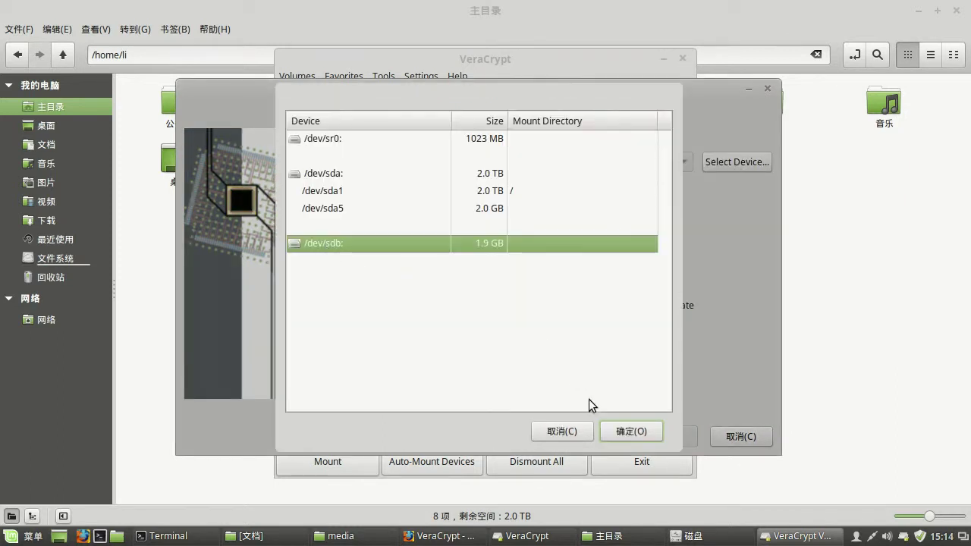
click(632, 432)
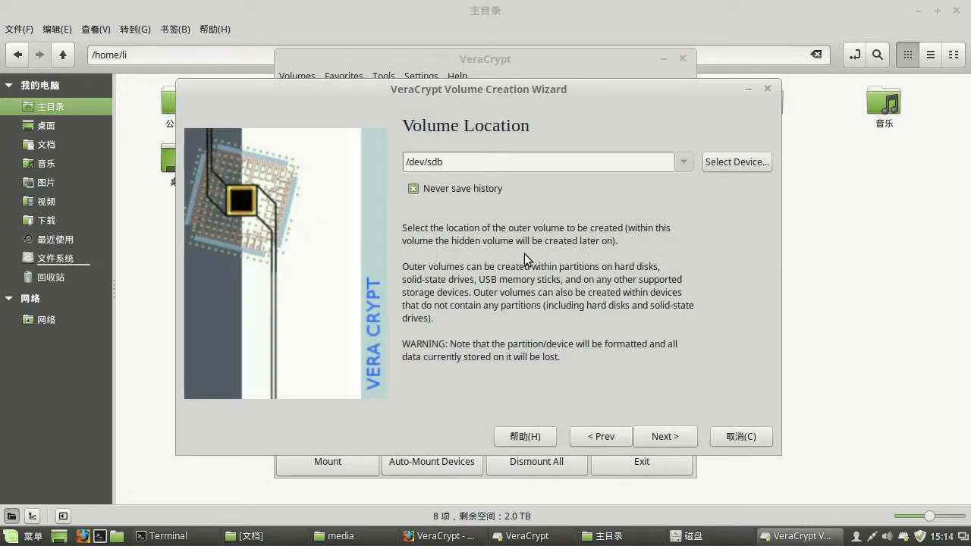
click(668, 438)
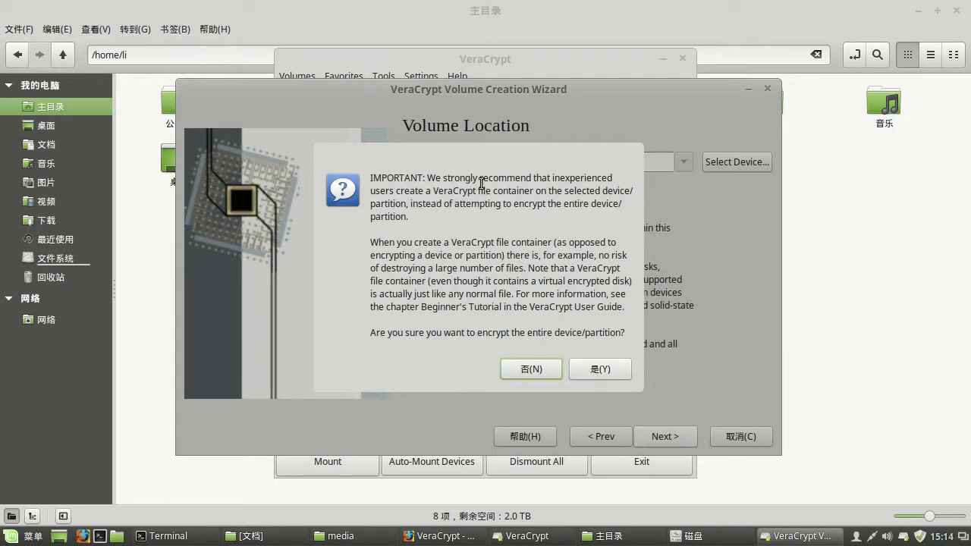
click(607, 376)
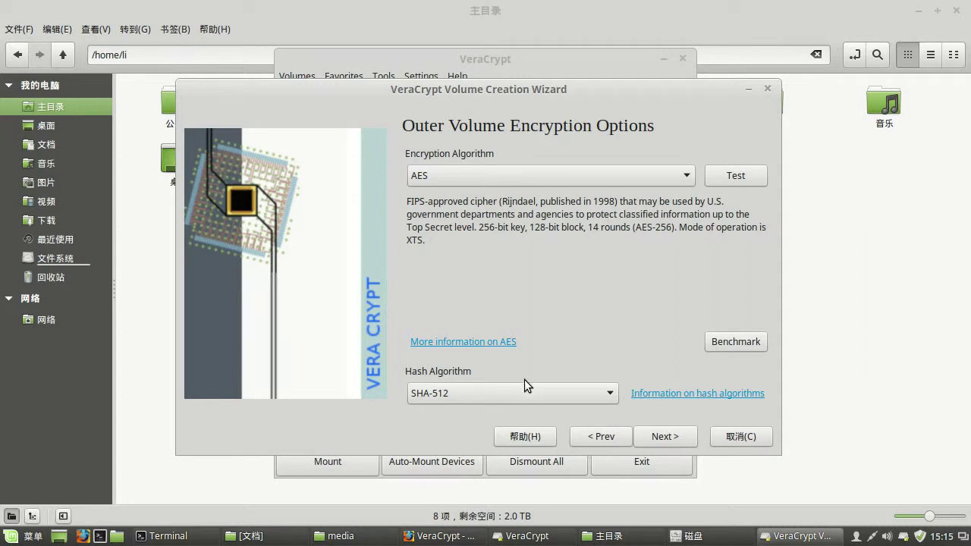
- Enter and confirm the outer volume password, then accept the short-password warning
click(662, 439)
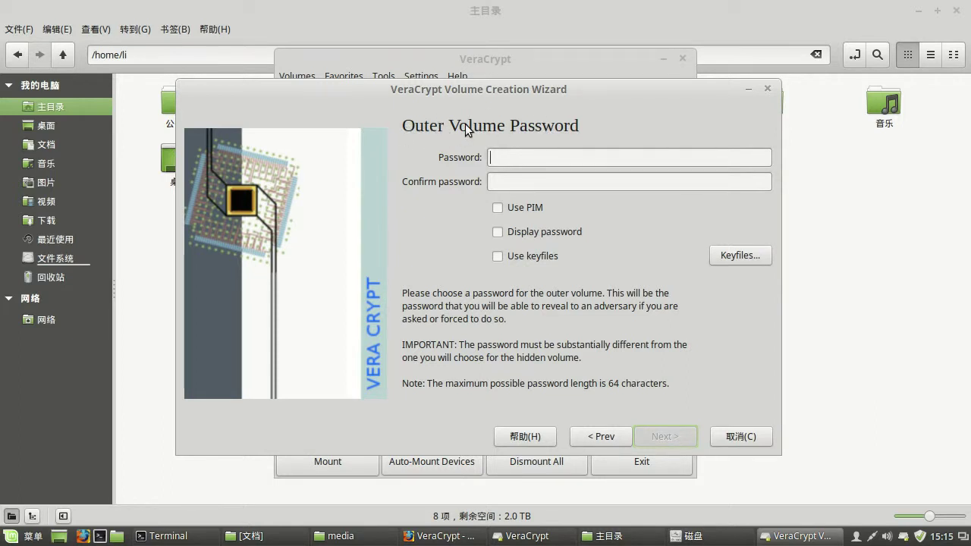
click(497, 231)
click(506, 158)
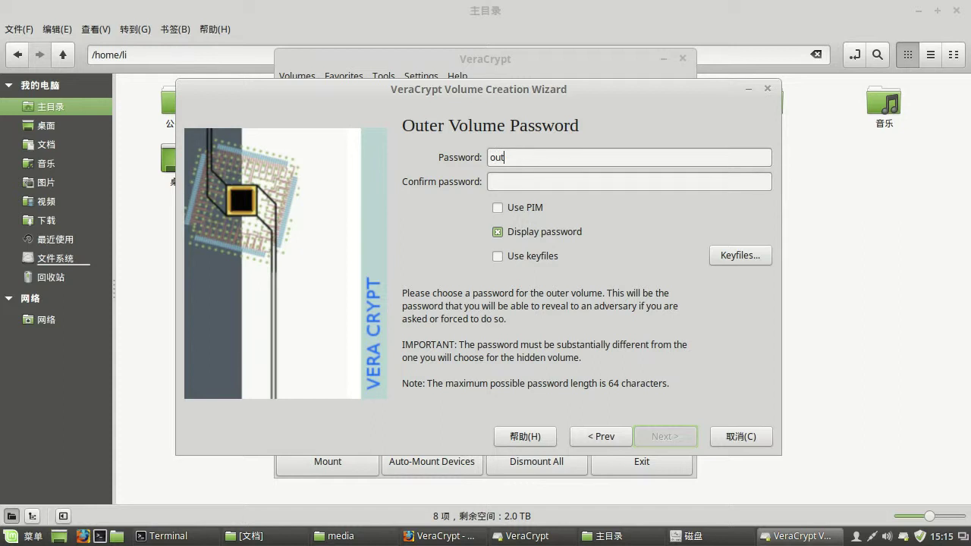
click(505, 182)
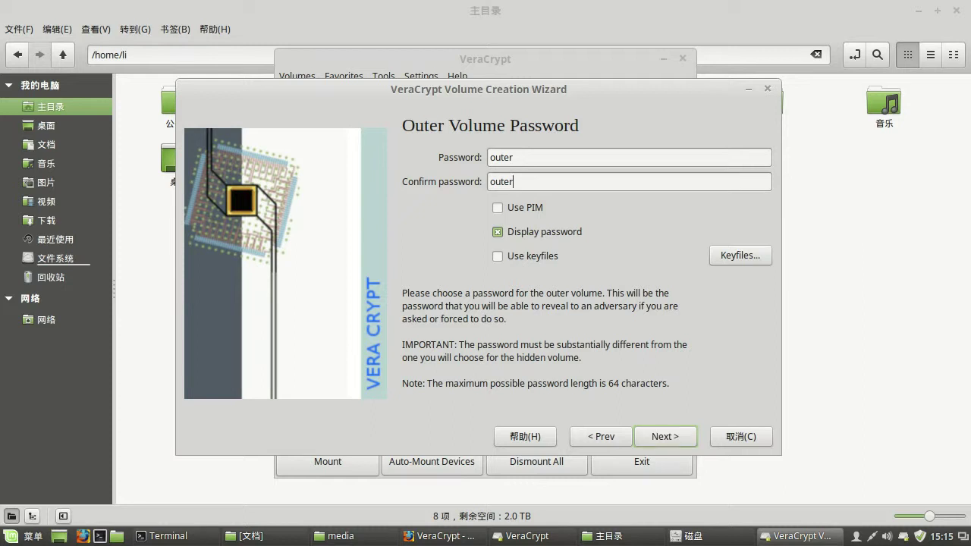
click(498, 232)
click(666, 437)
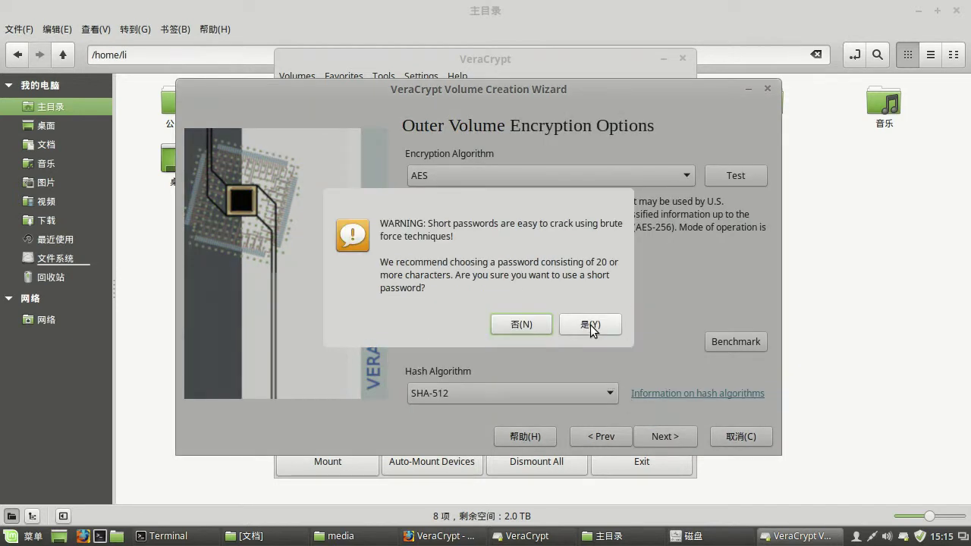
click(590, 325)
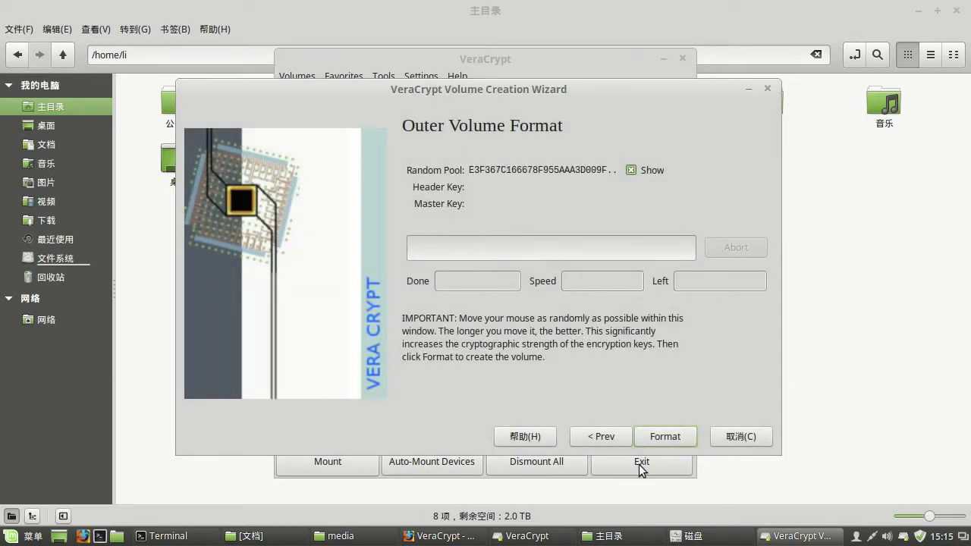
- Format the outer volume on /dev/sdb, confirming that the device will be erased
click(680, 444)
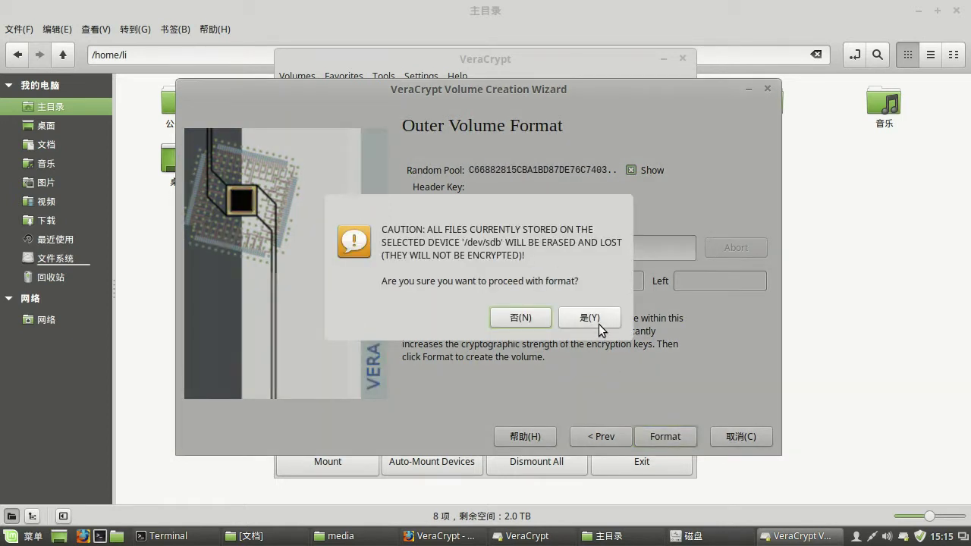
click(596, 319)
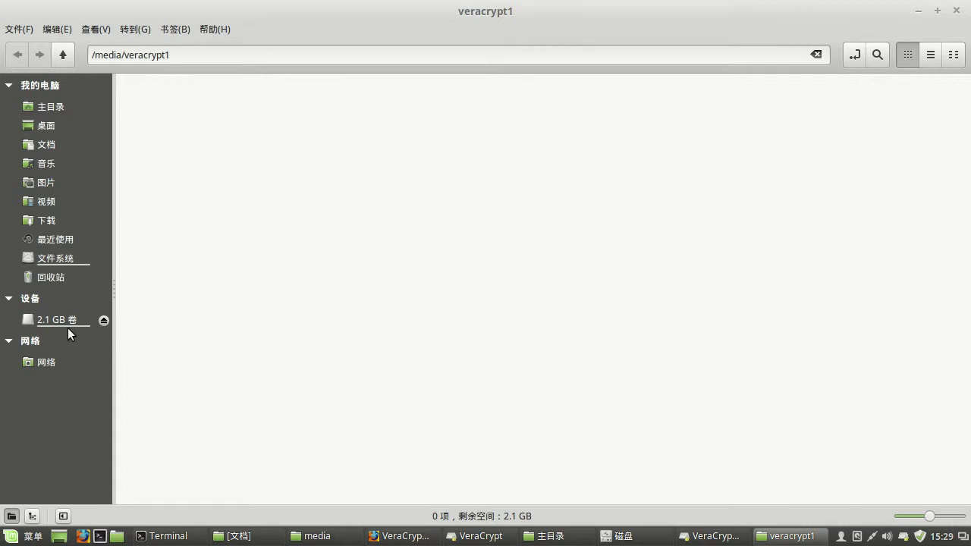
- Minimize the veracrypt1 window and advance through the outer contents and hidden volume pages, keeping default encryption
click(919, 11)
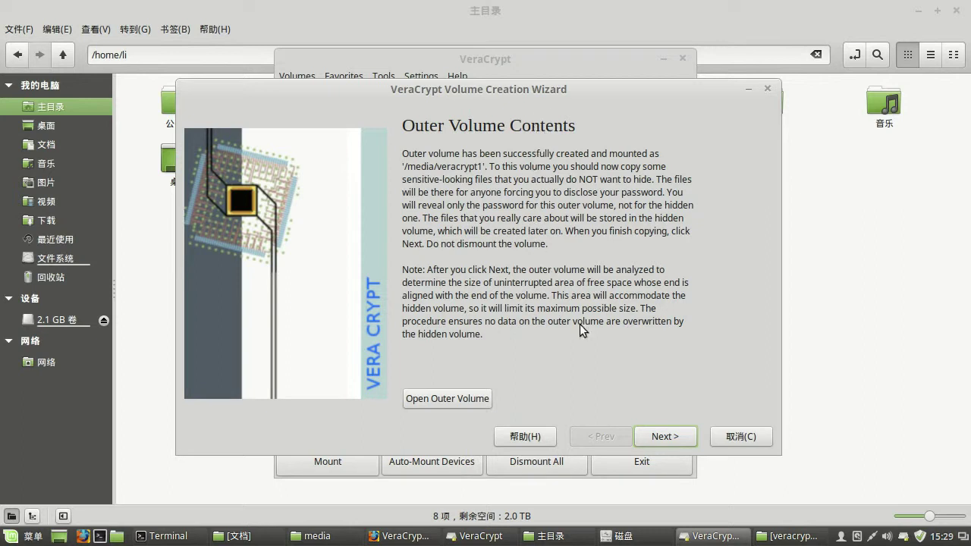
click(665, 435)
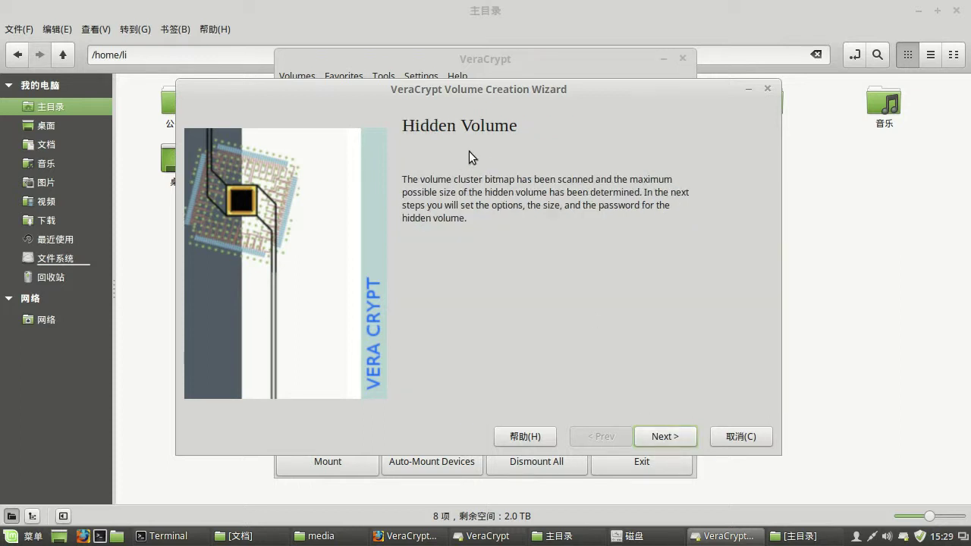
click(672, 439)
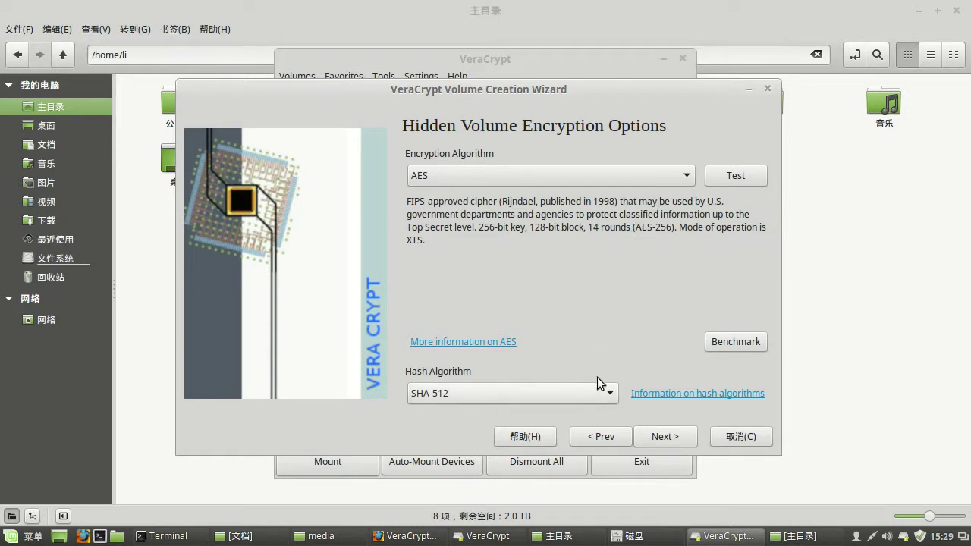
click(665, 436)
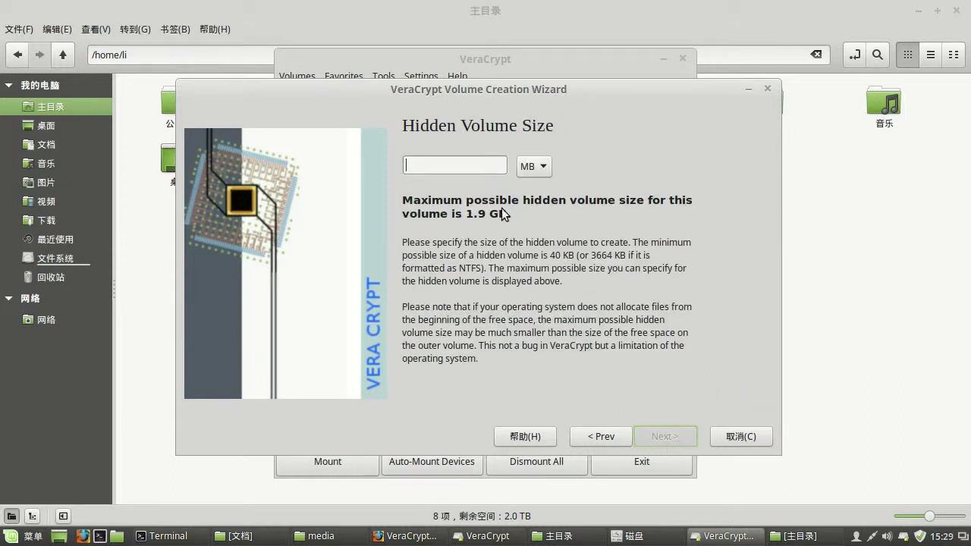
- Set the hidden volume size to 500 MB
click(544, 173)
click(533, 167)
click(488, 164)
text(500)
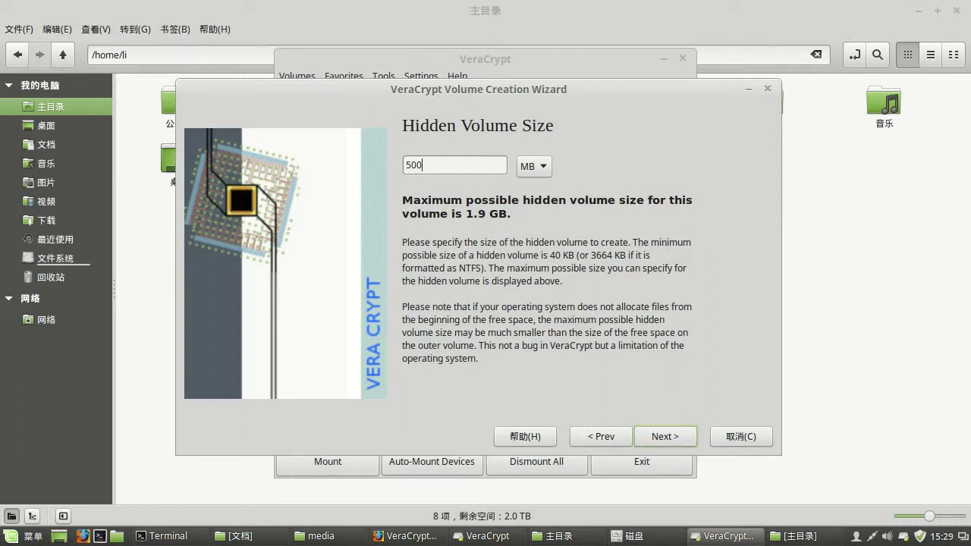
click(666, 437)
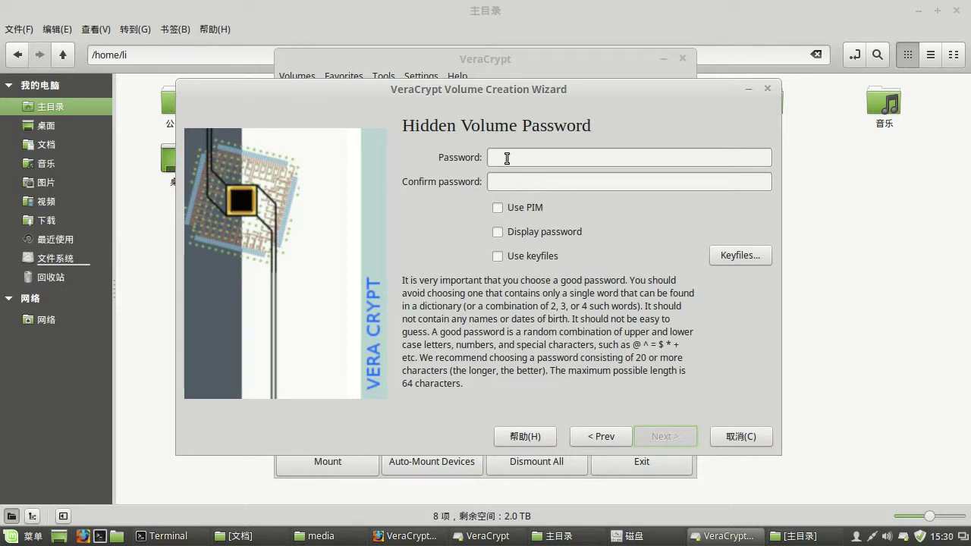
- Enter and confirm the hidden volume password with Use PIM ticked, accepting the short-password warning
text(a)
click(498, 232)
click(499, 207)
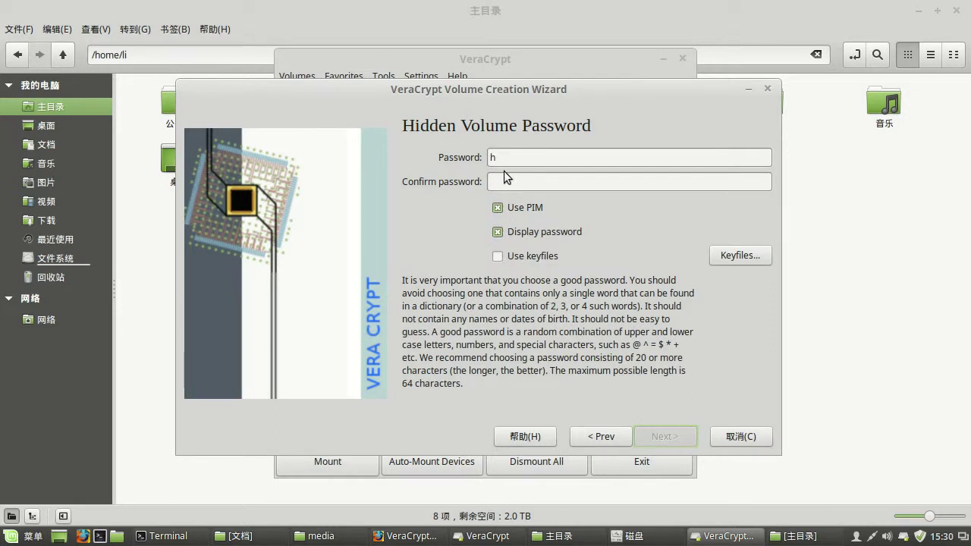
click(500, 182)
click(499, 209)
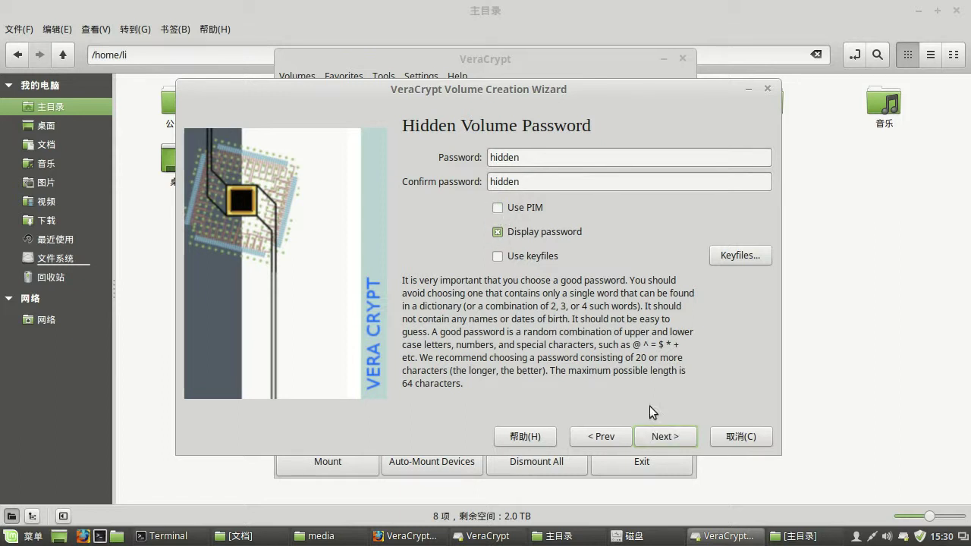
click(499, 209)
click(664, 437)
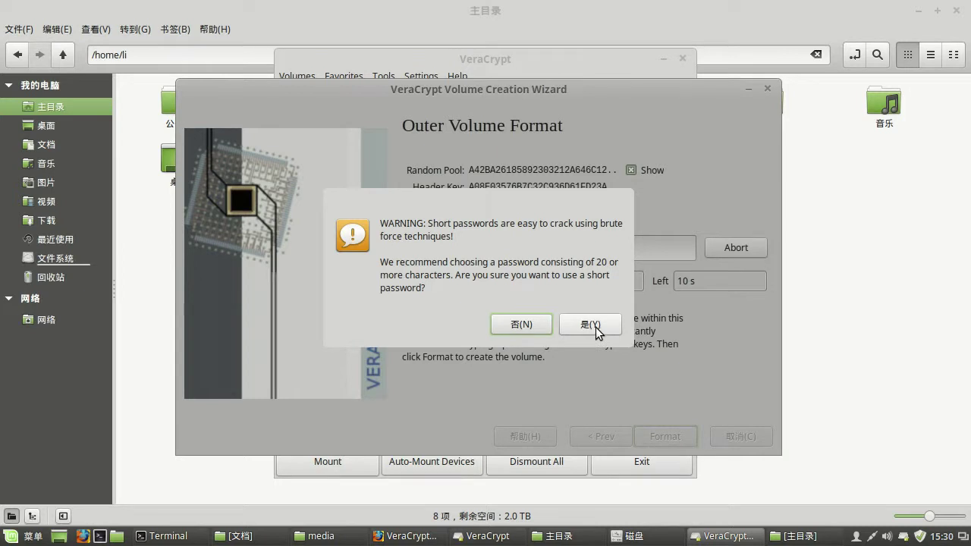
click(591, 324)
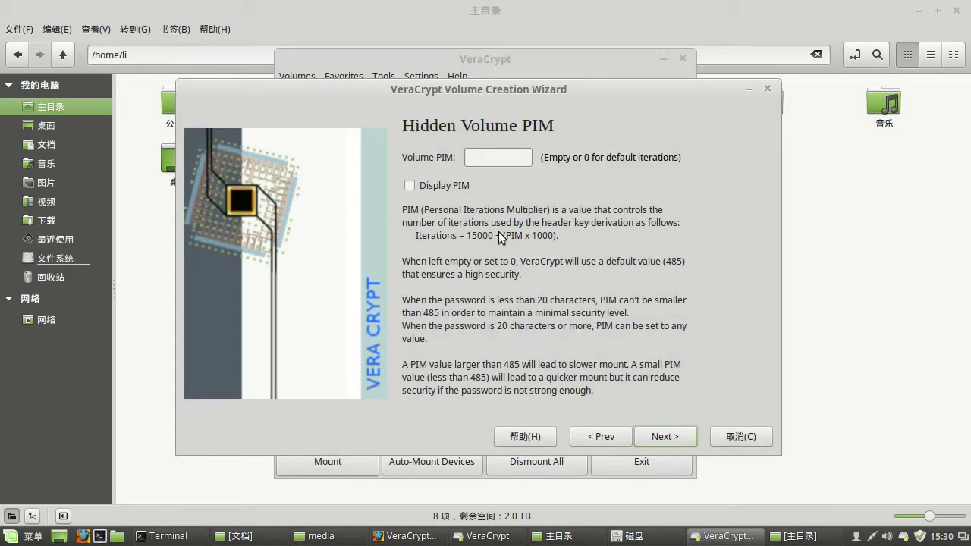
- Enter an initial hidden volume PIM and submit it
click(497, 156)
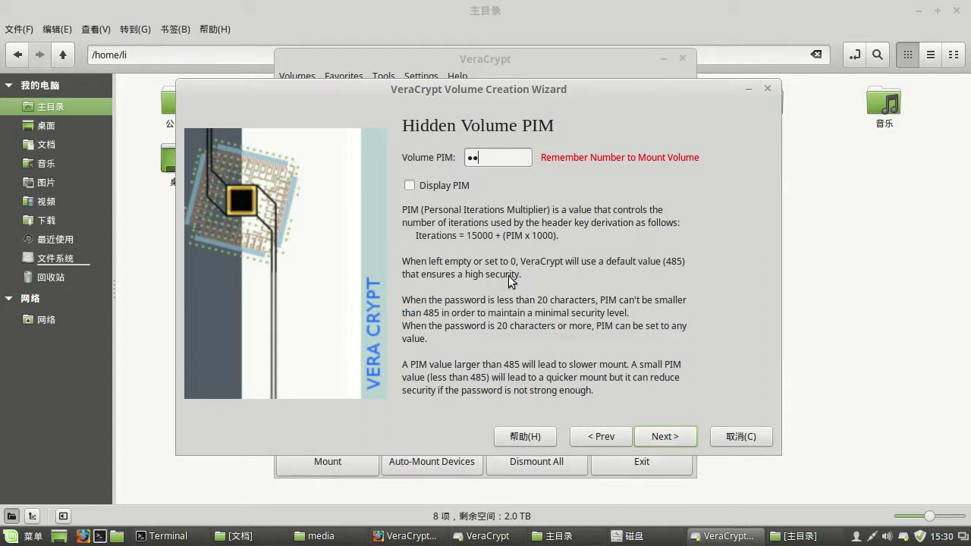
click(410, 185)
click(411, 185)
click(675, 437)
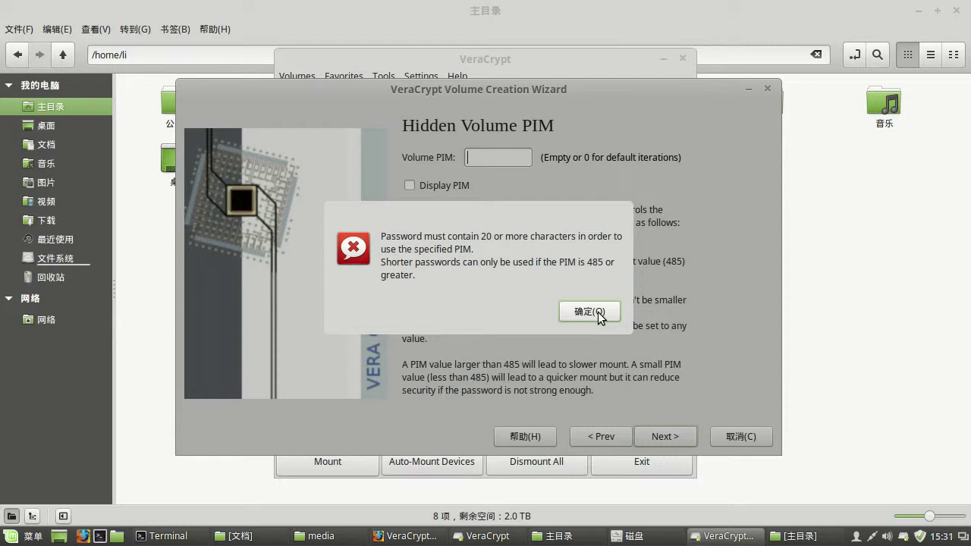
- Dismiss the password-length warning, replace the PIM with a new value, and continue to Format Options
click(598, 312)
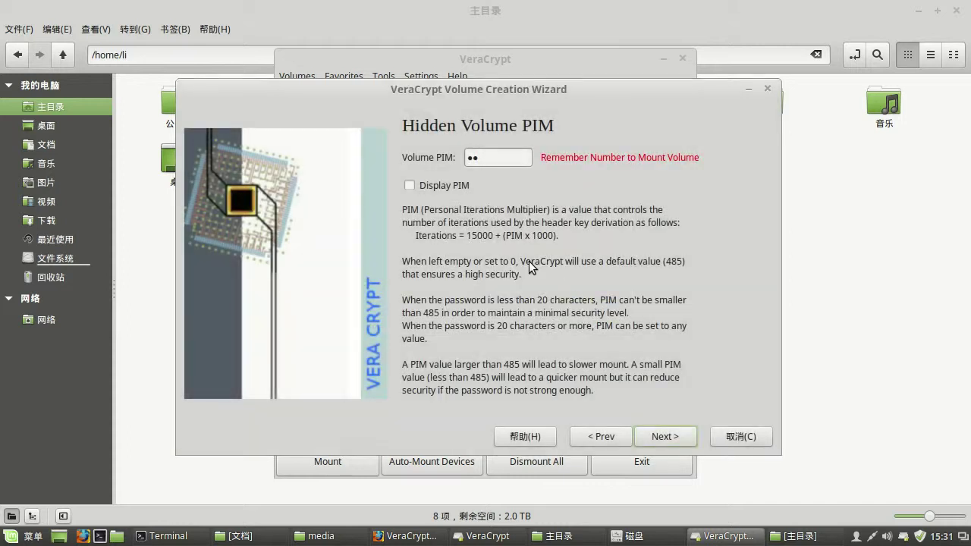
drag(495, 161, 416, 156)
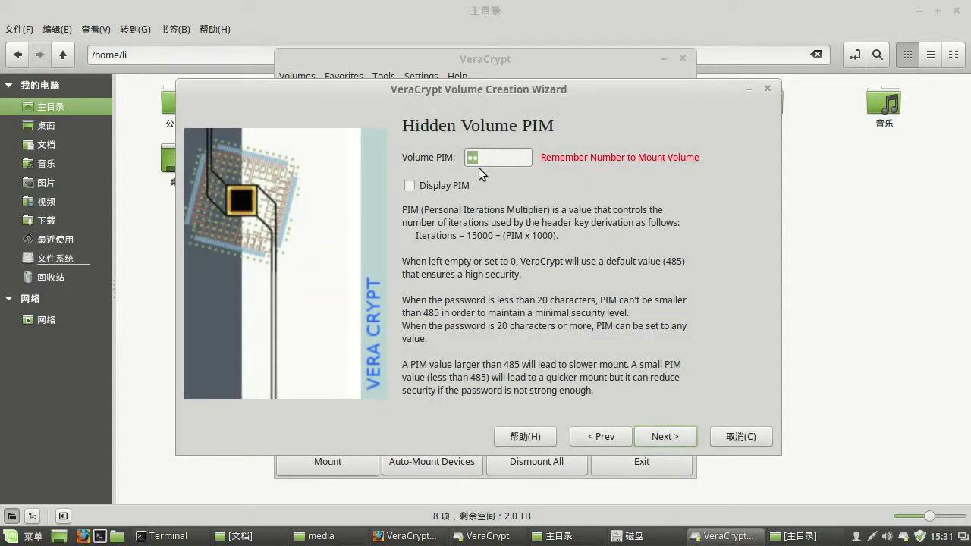
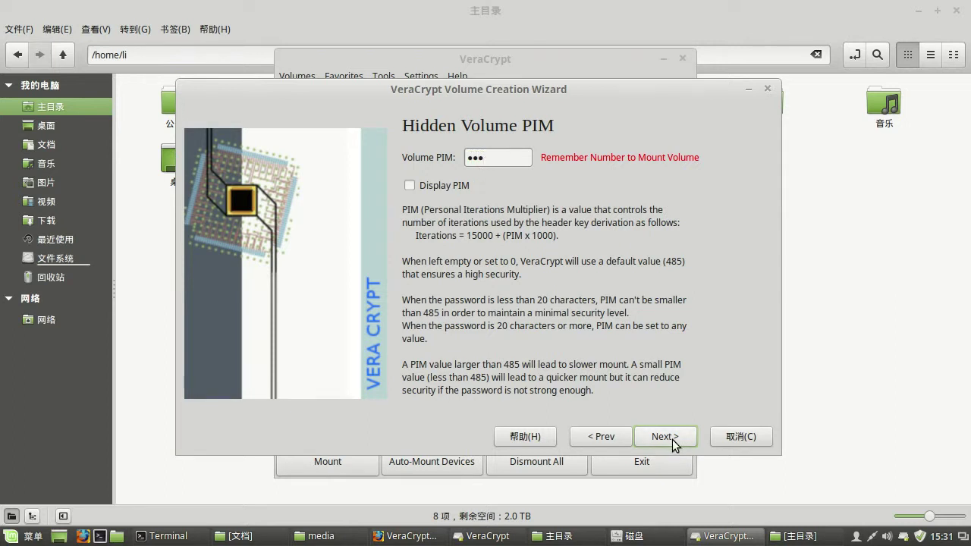
click(410, 186)
click(679, 437)
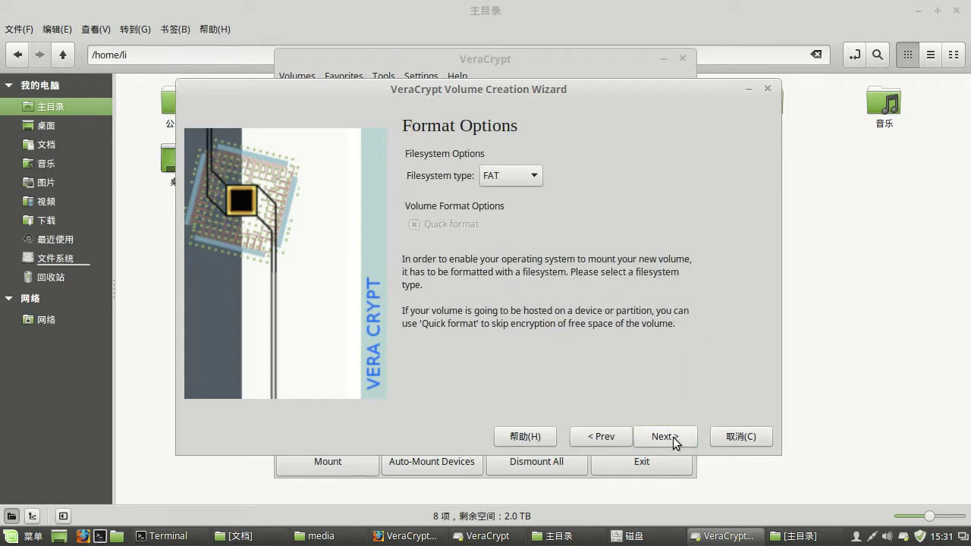
- Format the hidden volume, acknowledge the creation message, and exit the wizard
click(673, 437)
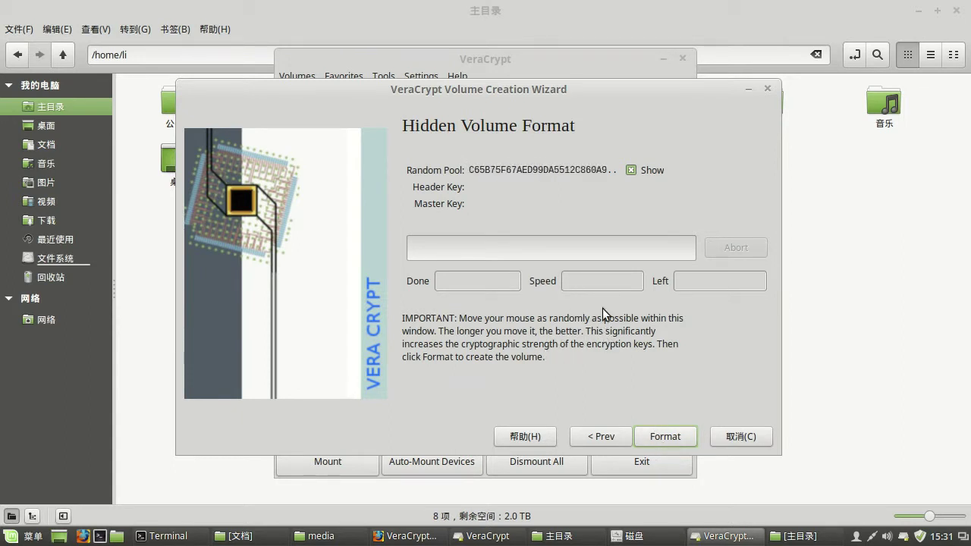
click(680, 436)
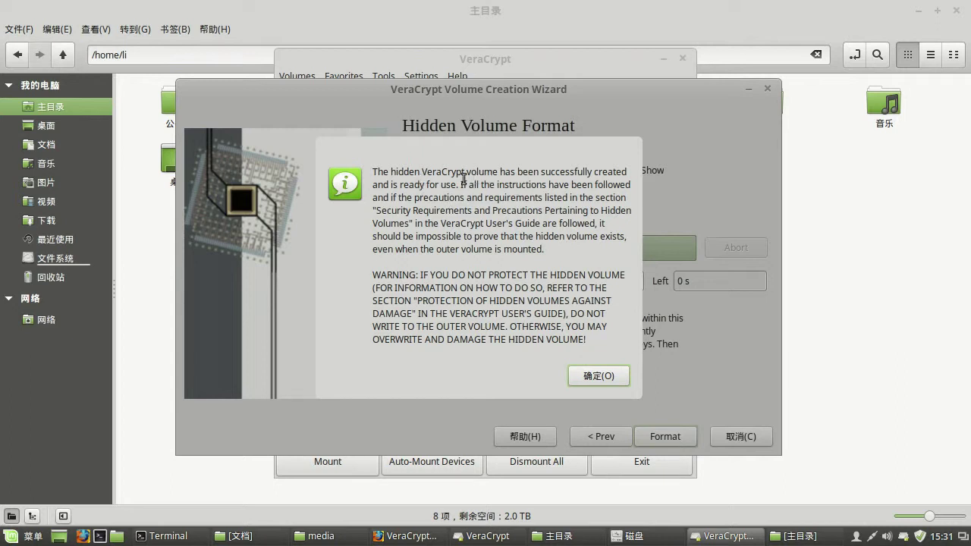
drag(450, 173, 484, 173)
click(590, 374)
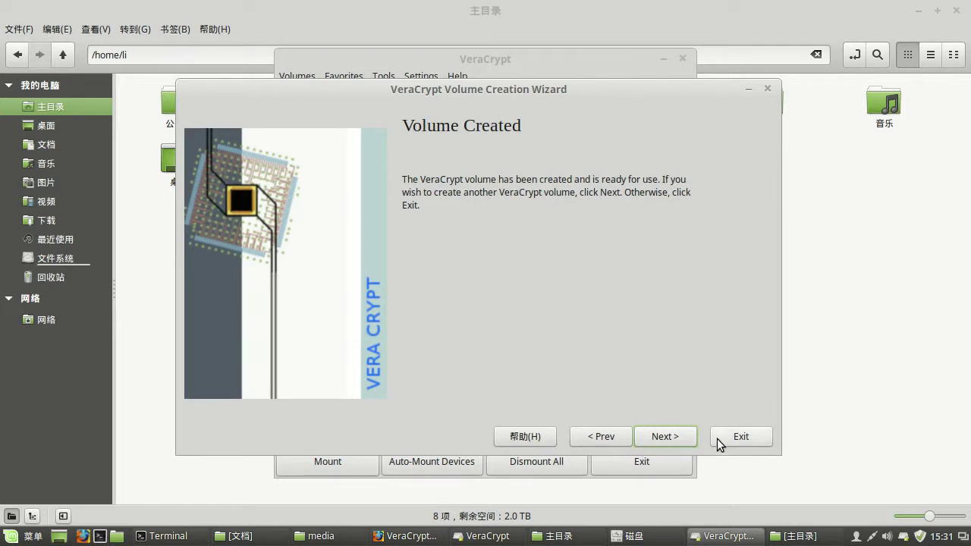
click(738, 438)
click(414, 388)
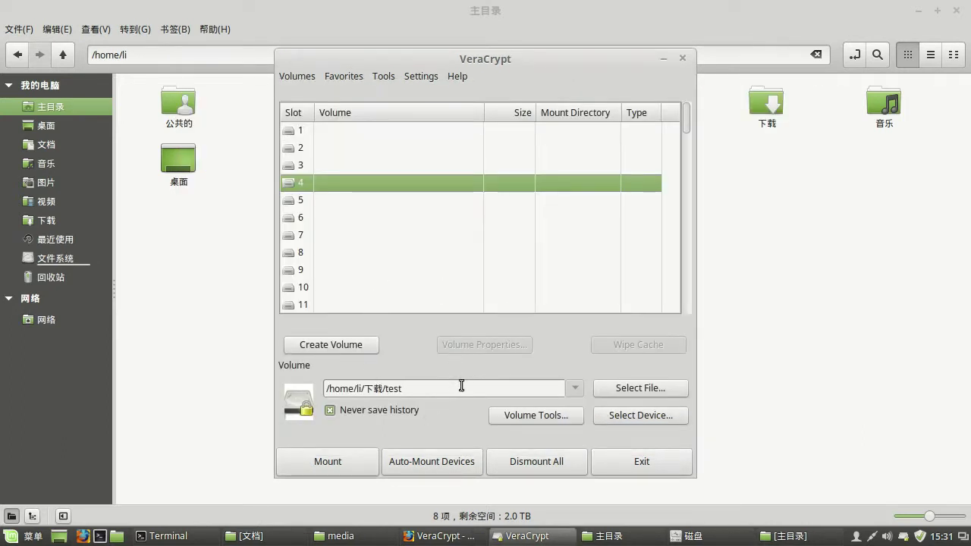
- Mount the /dev/sdb outer volume in slot 4 using its password
click(626, 416)
click(343, 239)
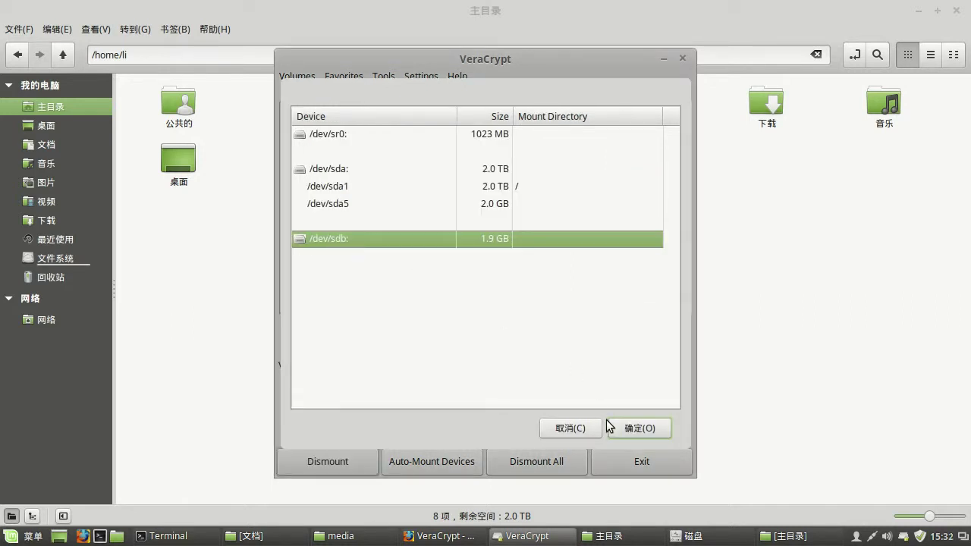
click(629, 427)
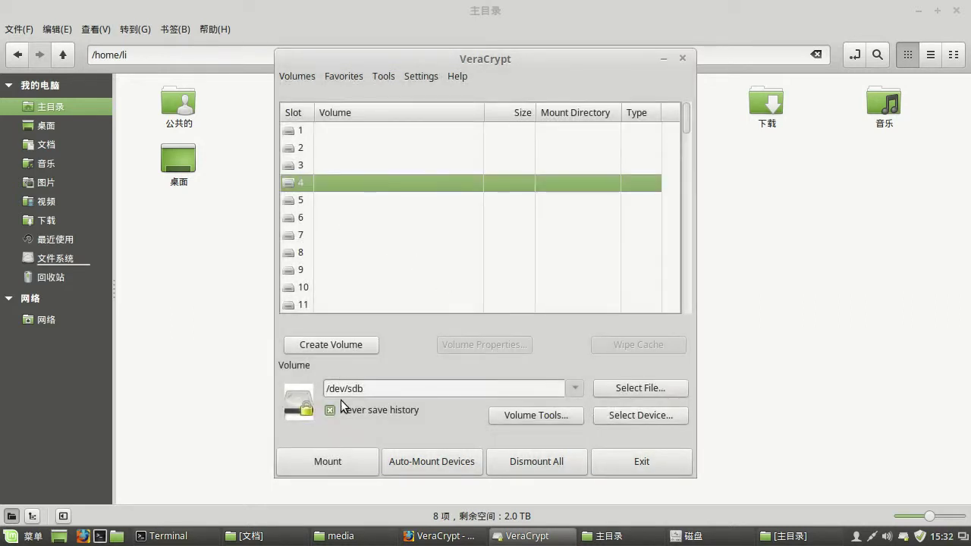
click(343, 463)
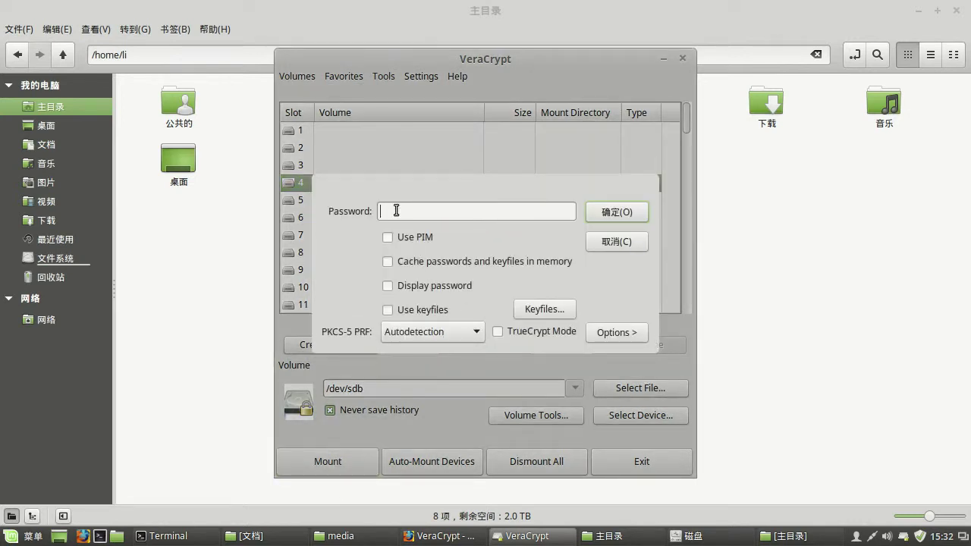
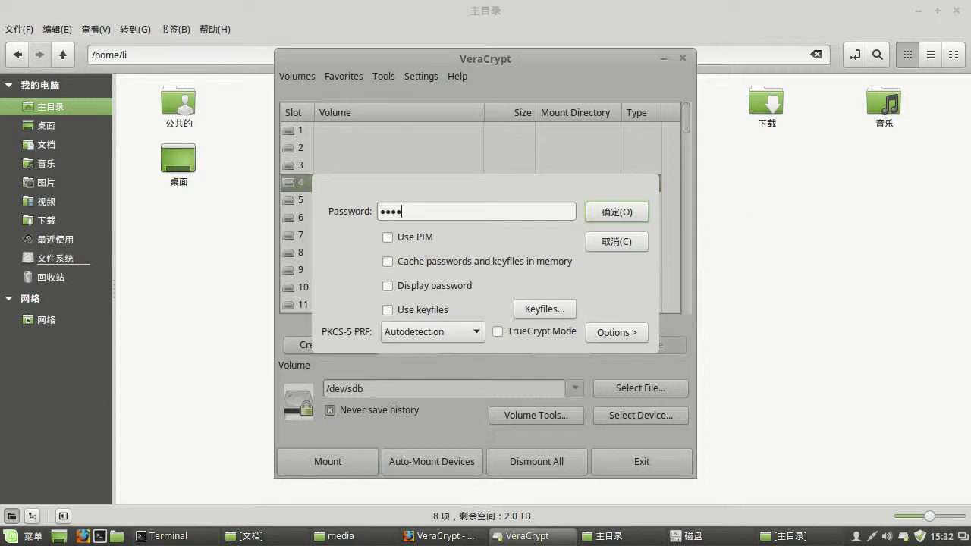
click(388, 286)
click(390, 286)
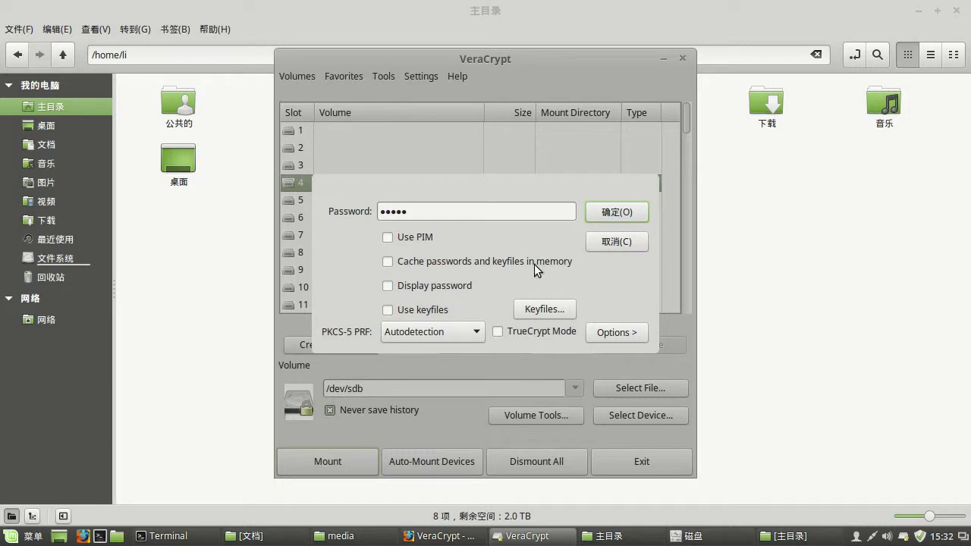
click(614, 214)
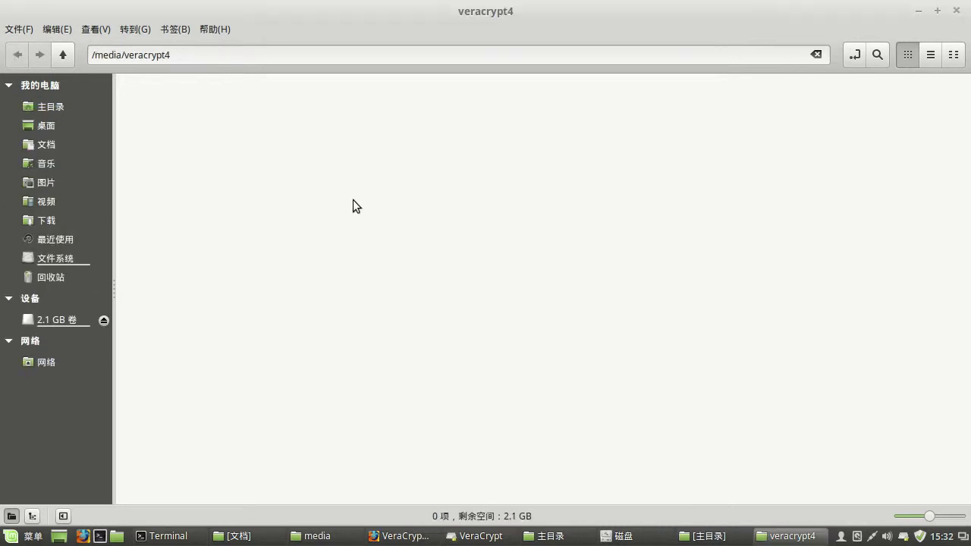
- Create a folder named 'outer' inside /media/veracrypt4
right_click(353, 199)
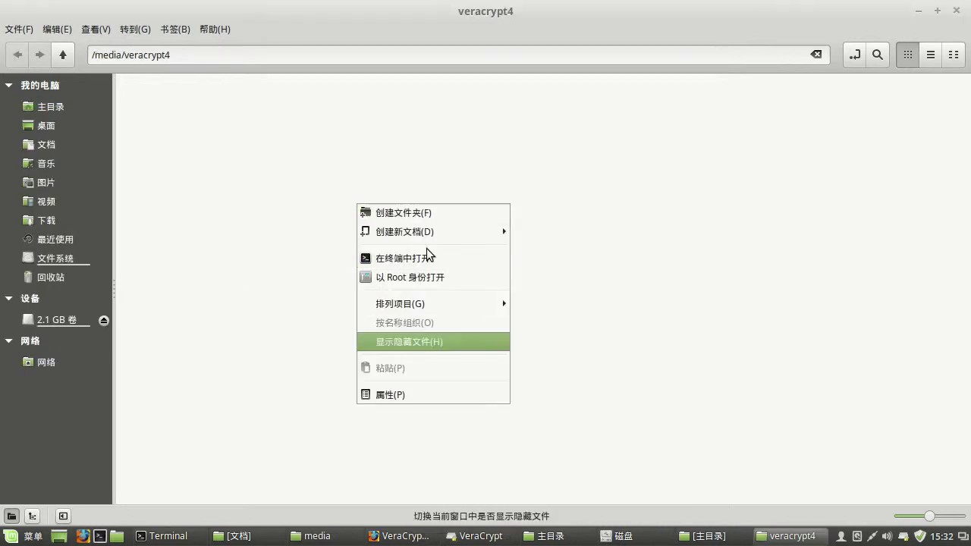
click(423, 212)
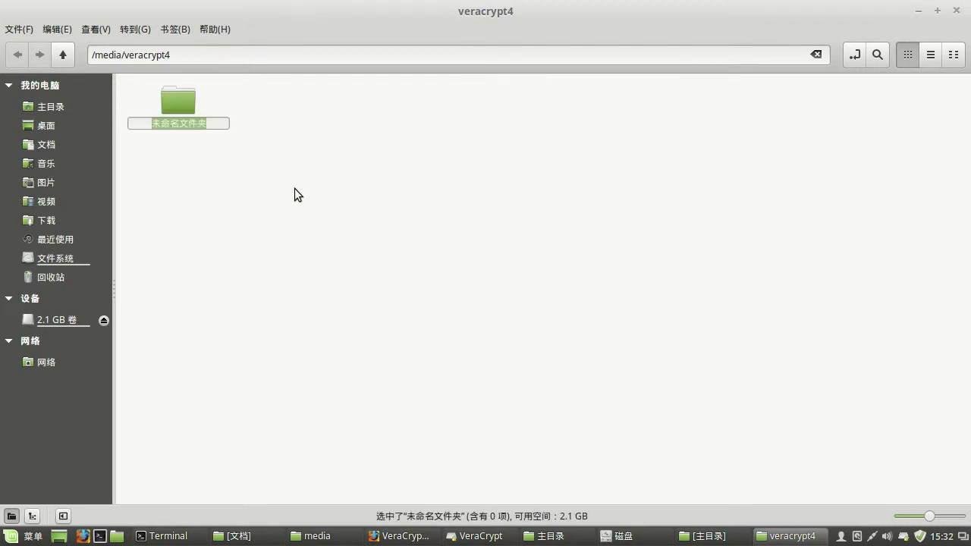
text(outer)
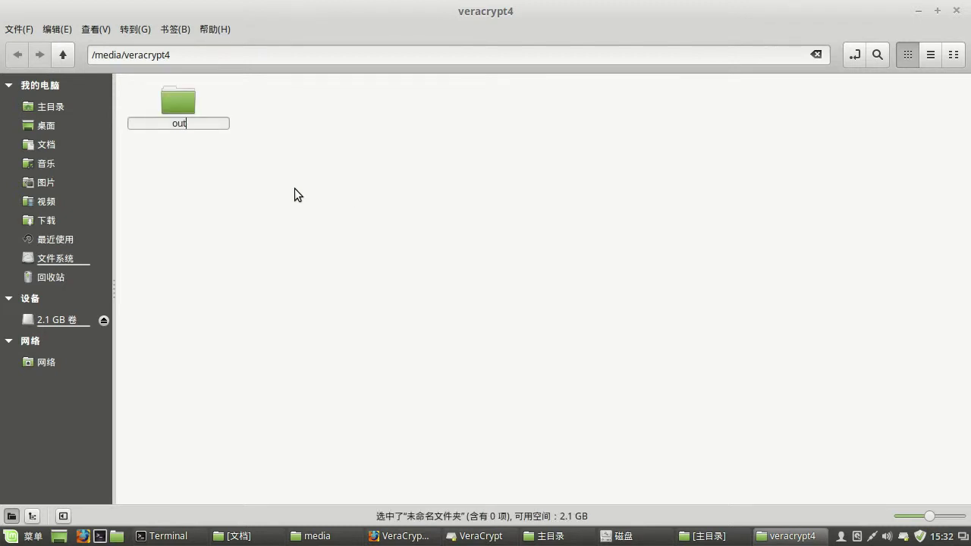
key(Return)
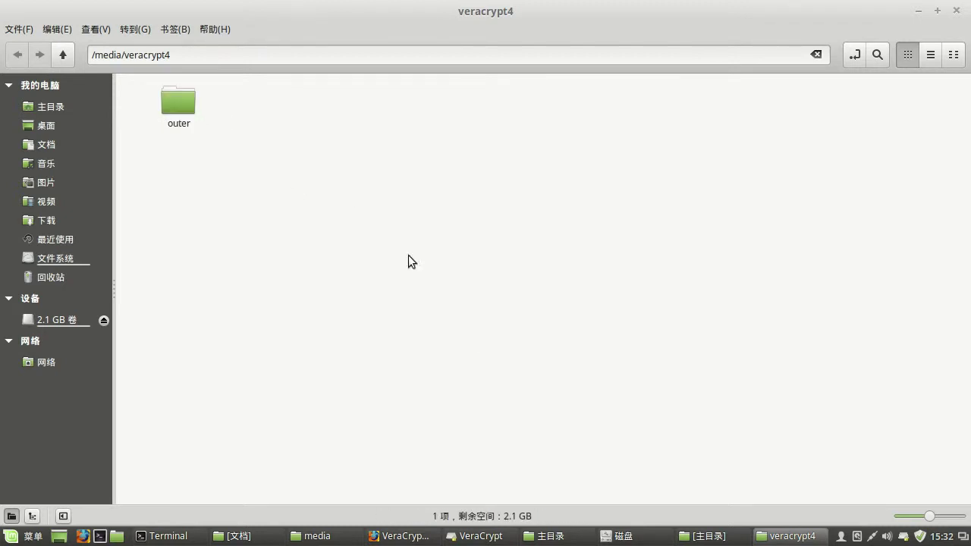
click(506, 539)
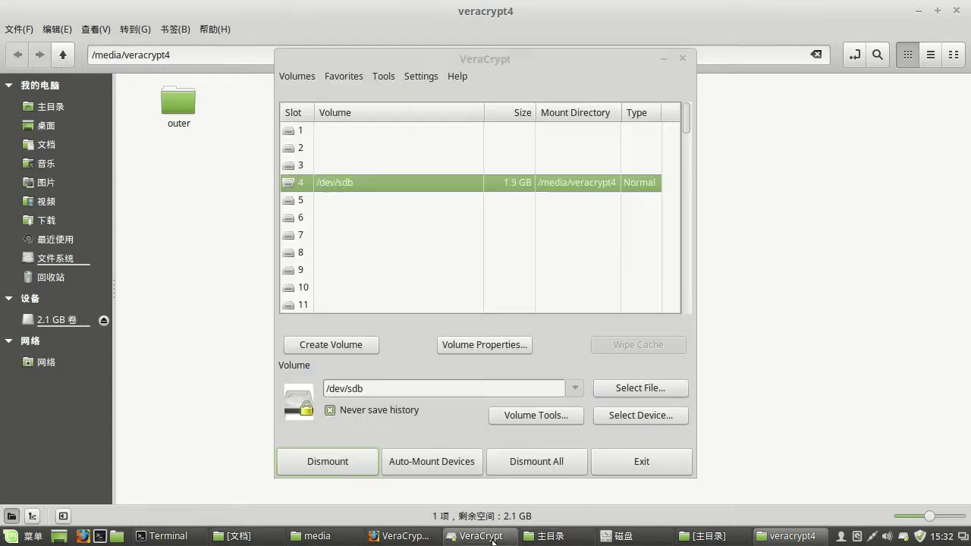
- Dismount the outer volume and start remounting /dev/sdb with Use PIM enabled and the PIM entered
click(339, 463)
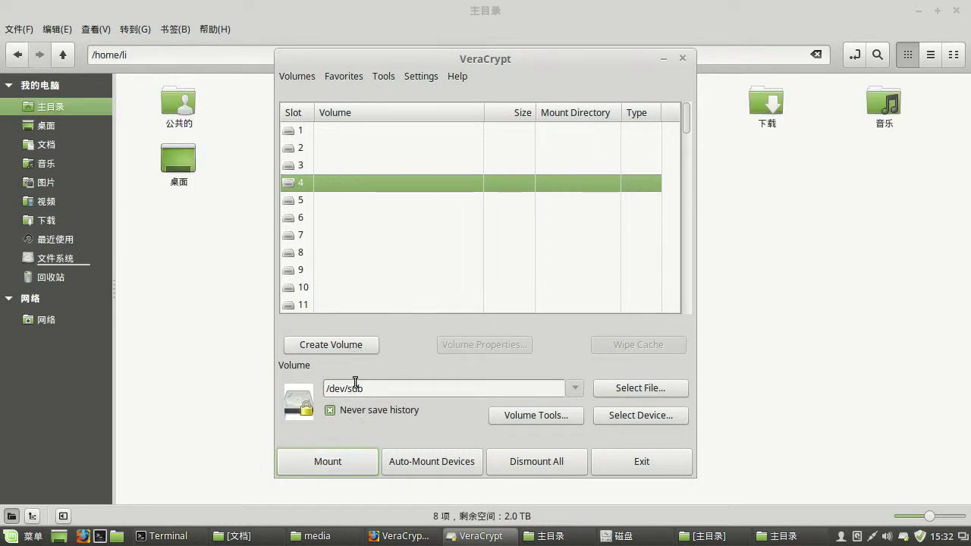
click(328, 462)
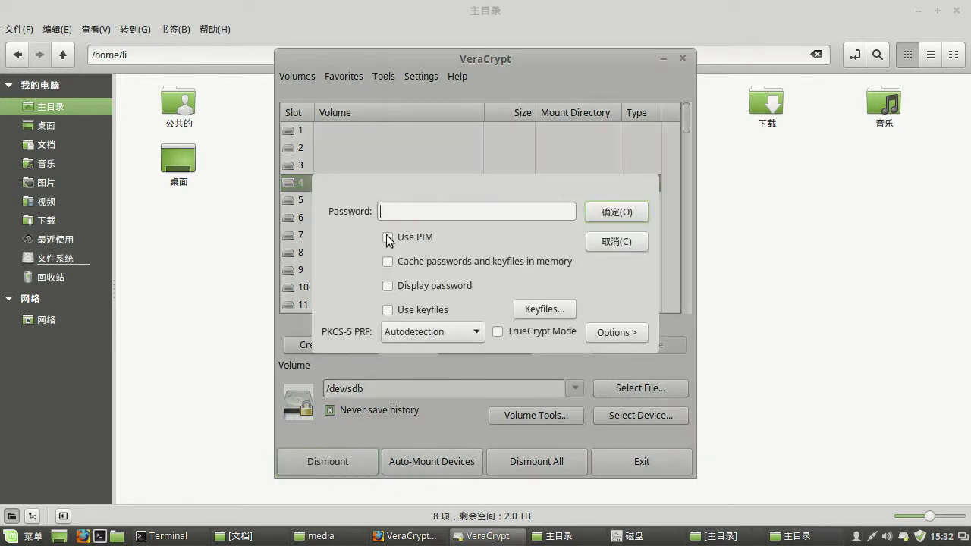
click(386, 238)
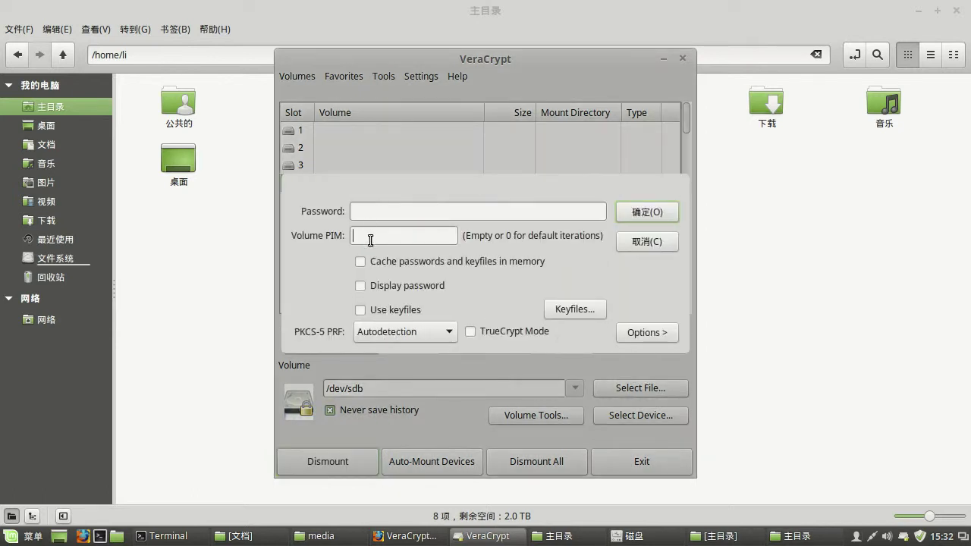
- Enter the hidden volume's password, check it briefly in plain text, and confirm the mount
click(376, 210)
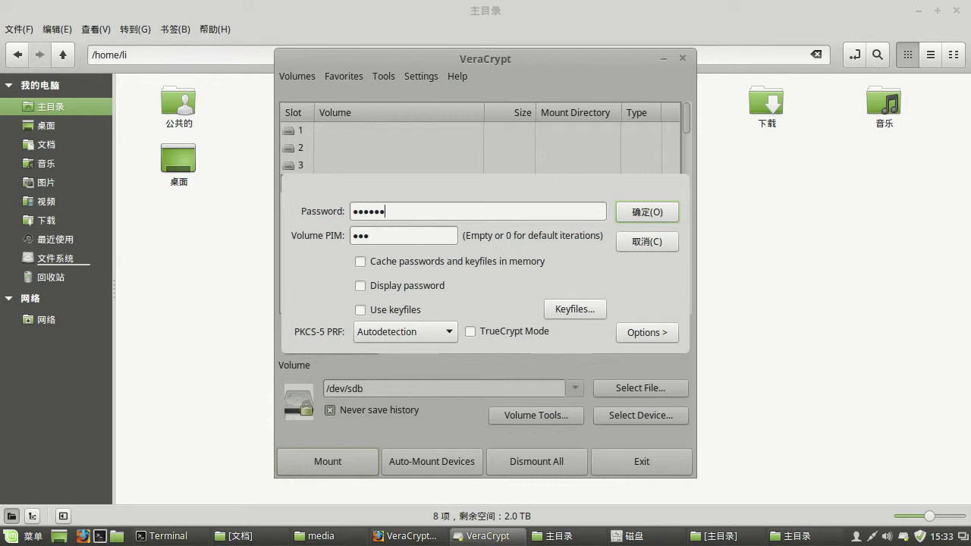
click(360, 286)
click(361, 287)
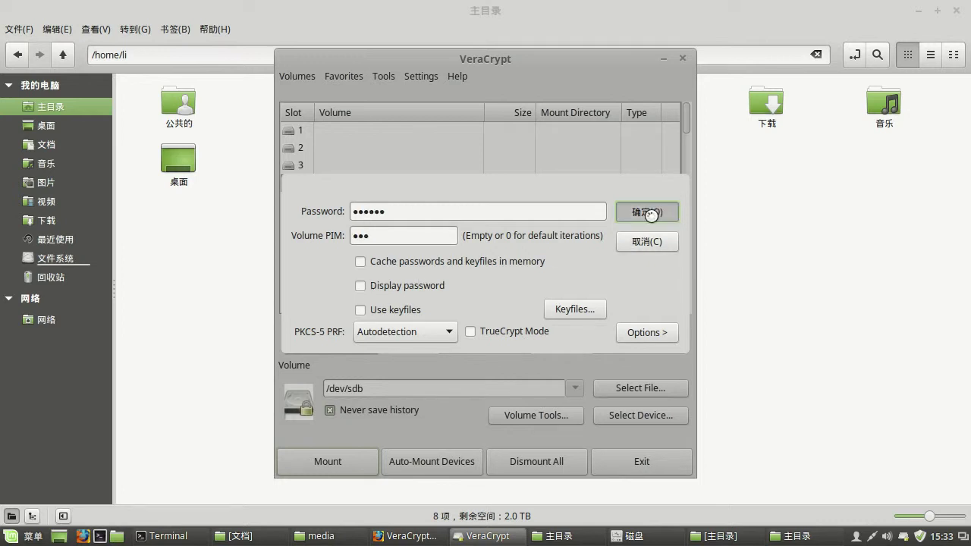
click(650, 217)
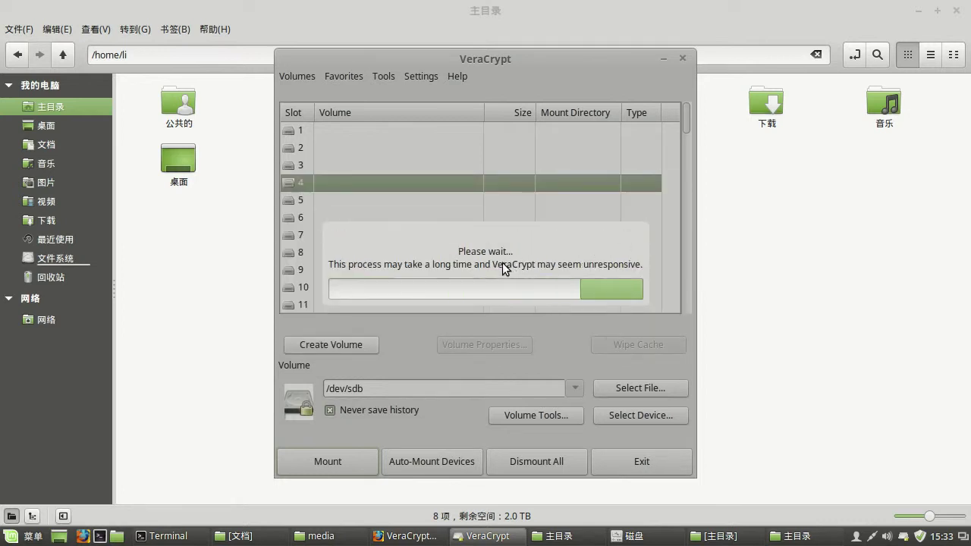
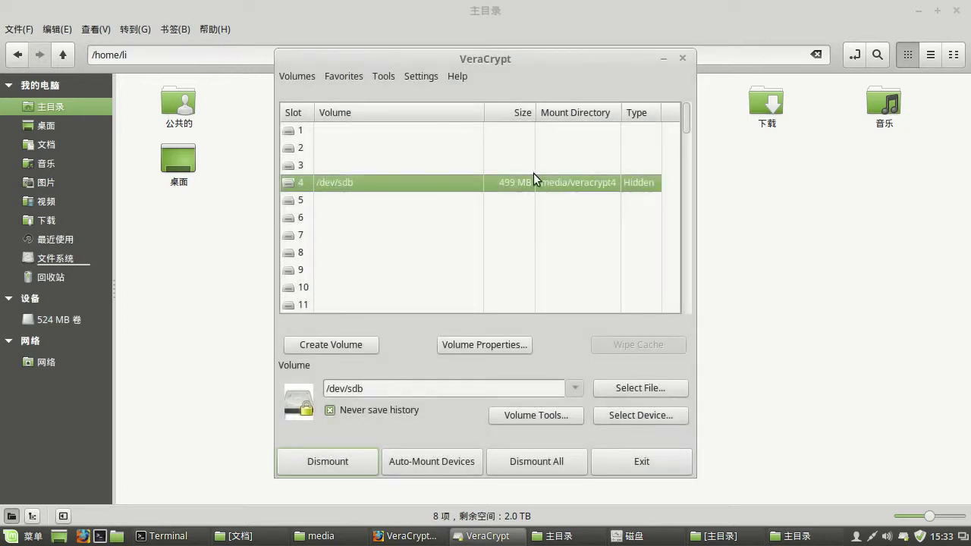
- Create a folder named 'hidden' inside /media/veracrypt4, then return up to /media
double_click(553, 189)
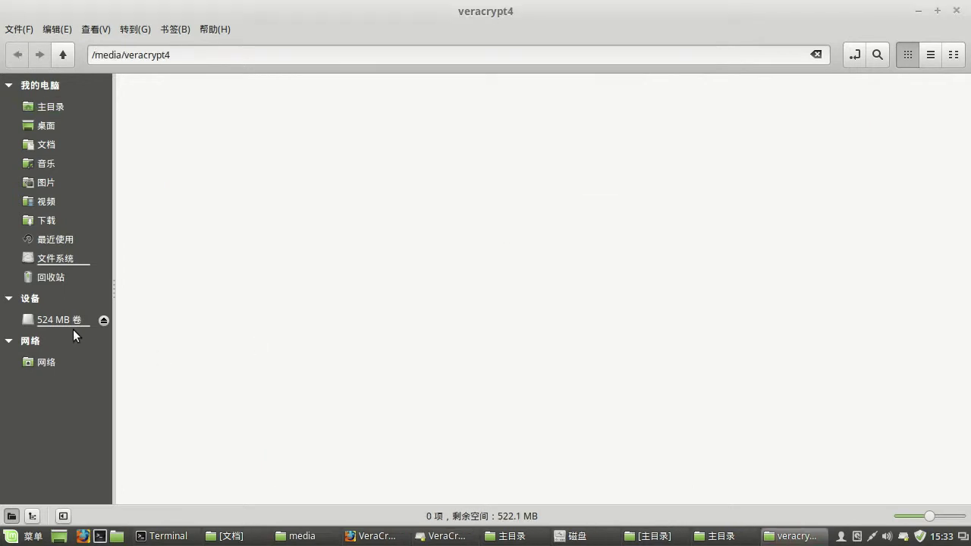
right_click(236, 211)
click(182, 167)
right_click(229, 167)
click(320, 182)
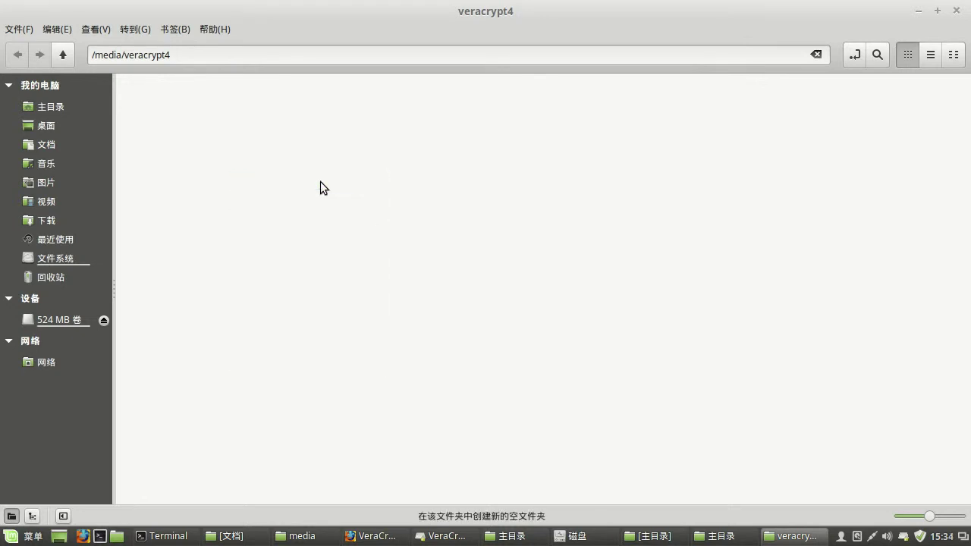
text(hi)
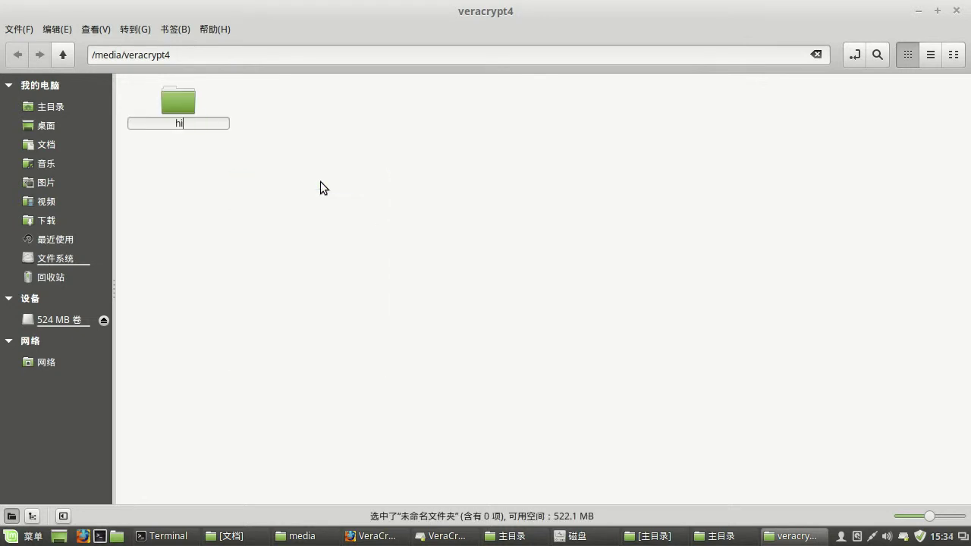
text(dden)
key(Return)
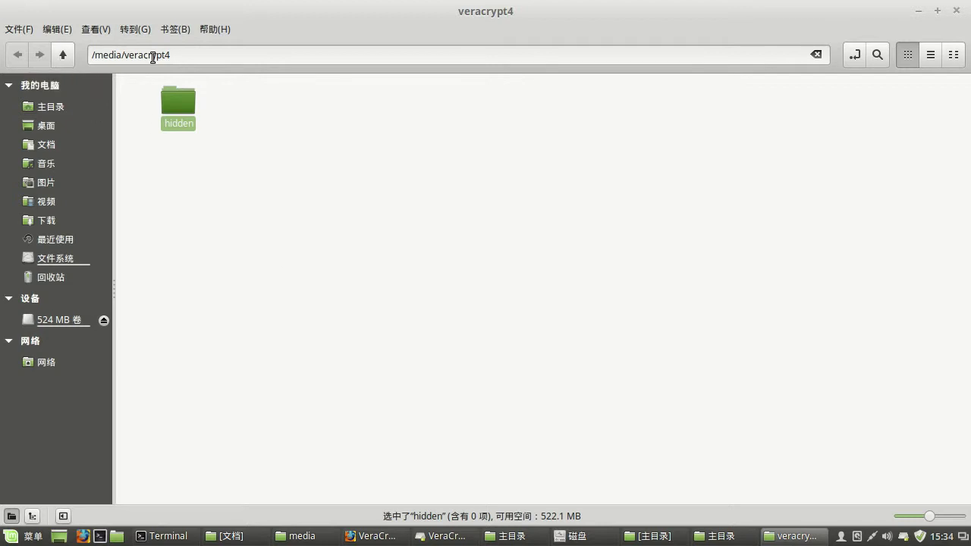
click(62, 55)
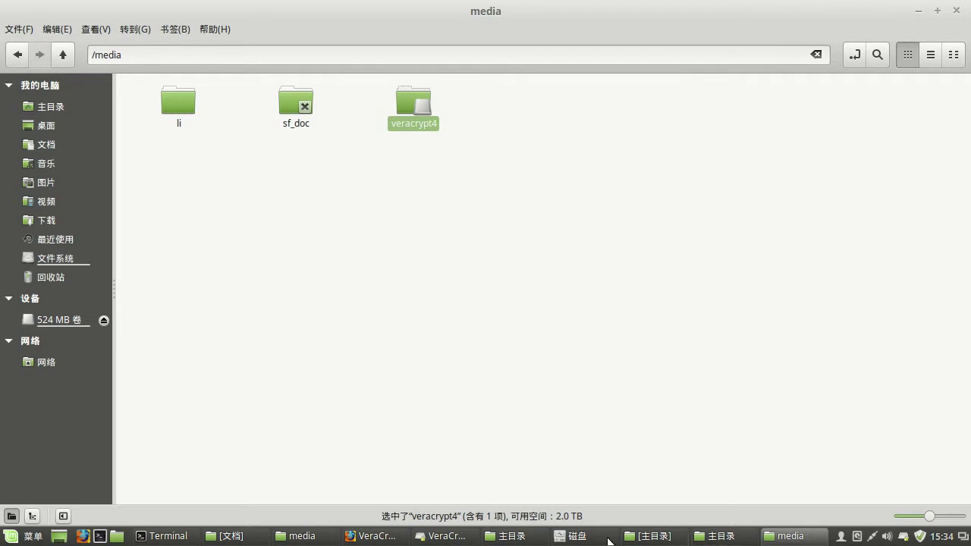
- Dismount the hidden /dev/sdb volume from VeraCrypt slot 4
click(452, 536)
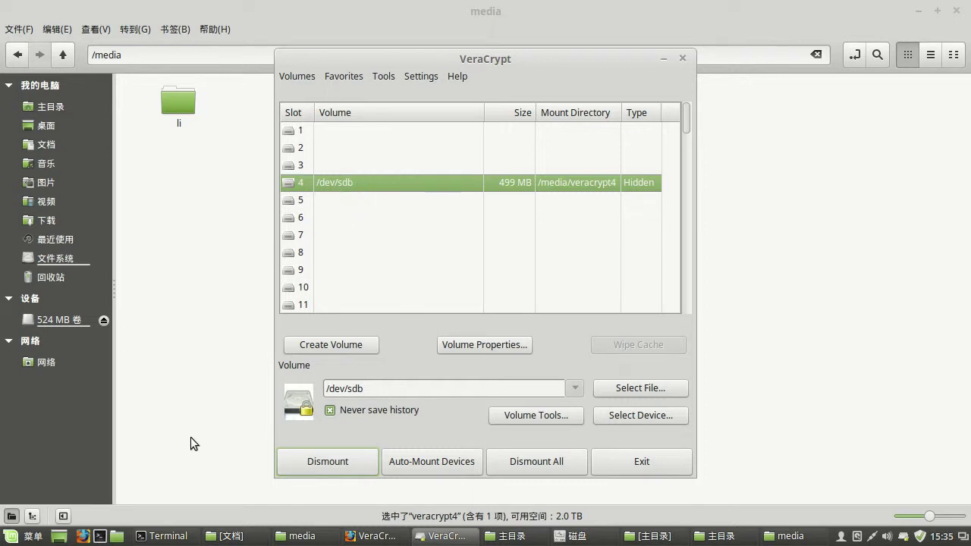
click(570, 537)
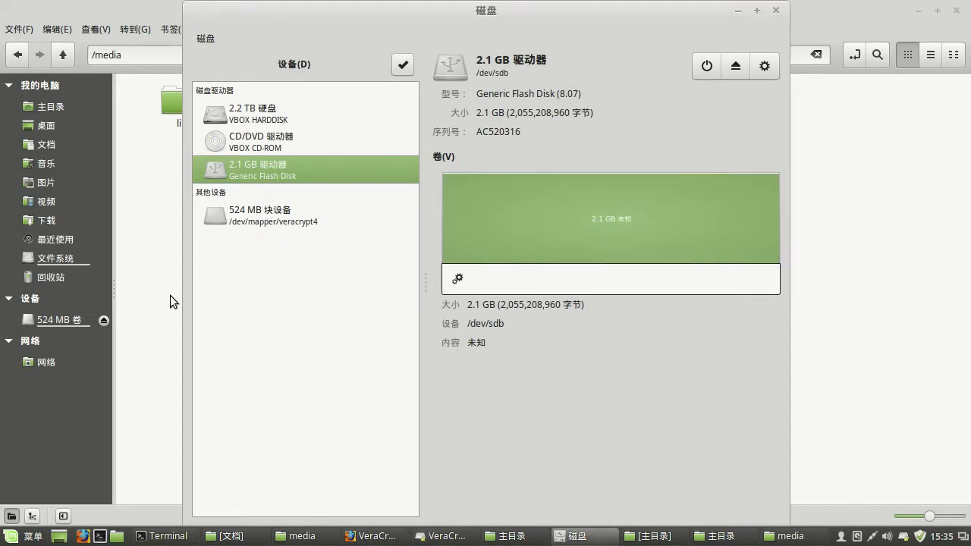
click(462, 537)
click(344, 462)
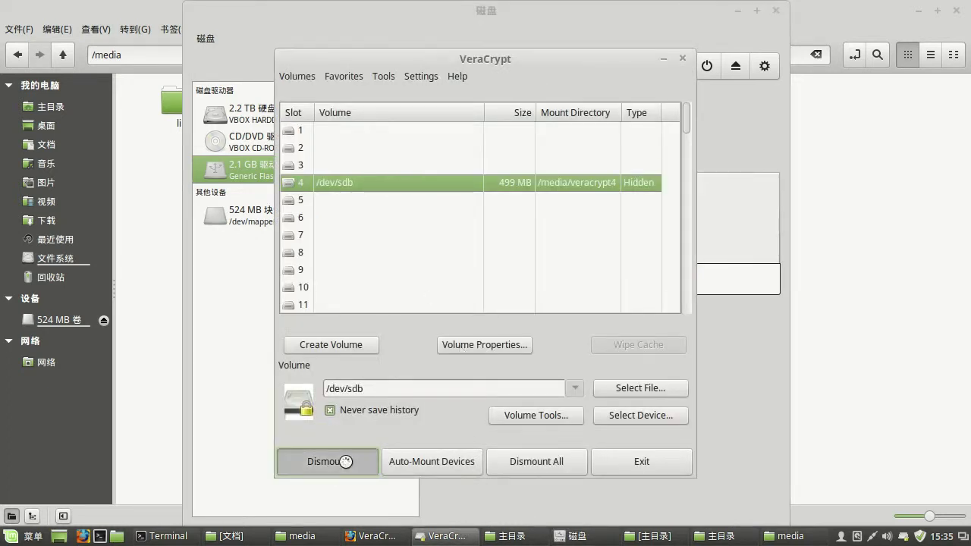
- Confirm in Disks that the 524 MB device is gone, then minimize VeraCrypt
click(245, 167)
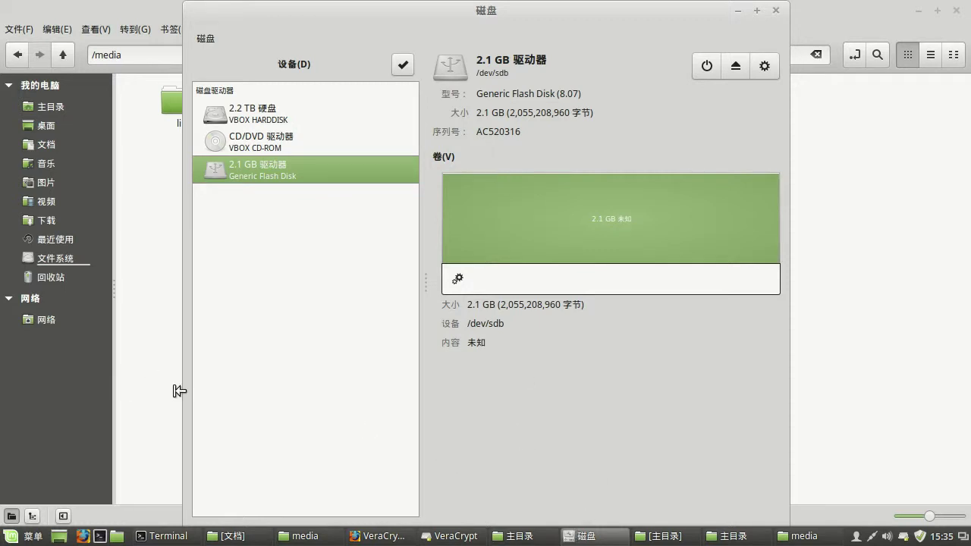
click(448, 539)
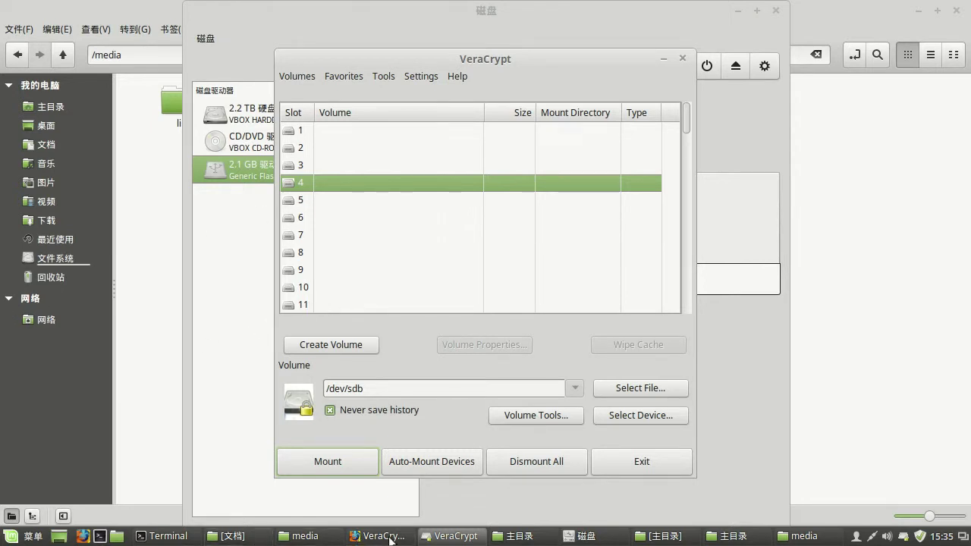
click(438, 539)
mouse_move(442, 531)
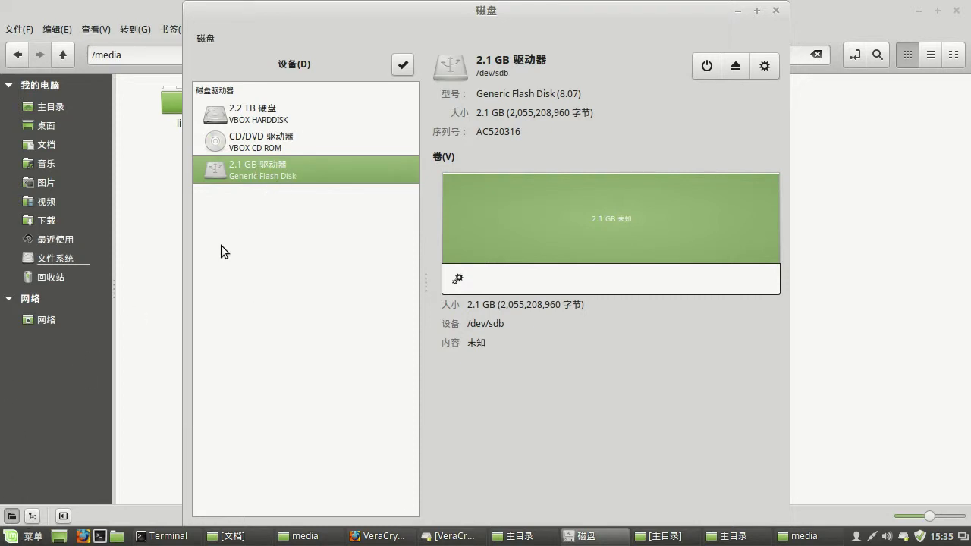
click(24, 536)
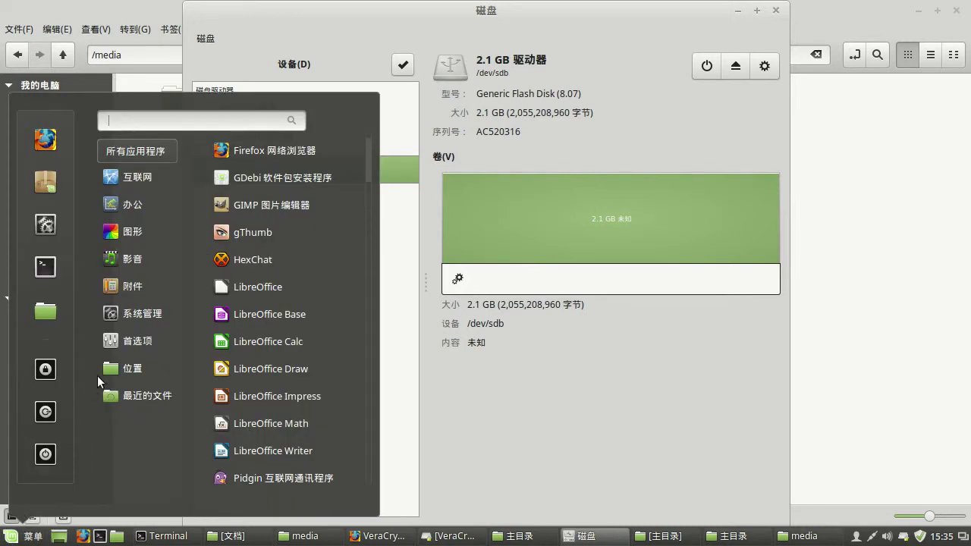
click(308, 359)
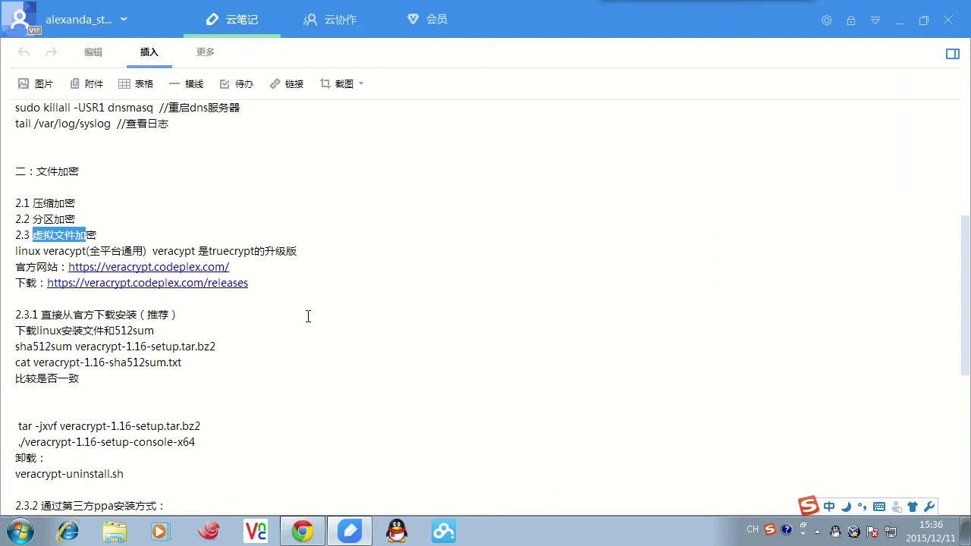
scroll(153, 352, down, 2)
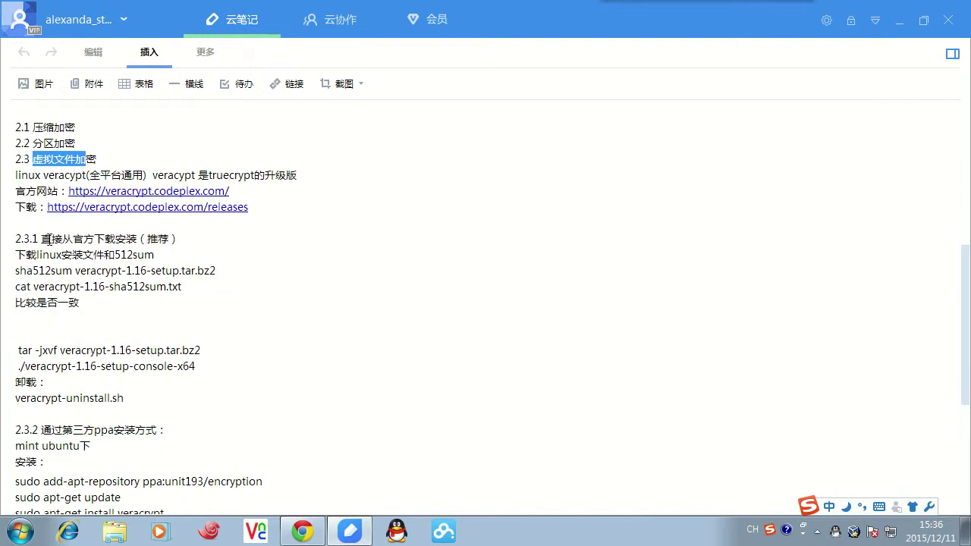
drag(42, 240, 182, 237)
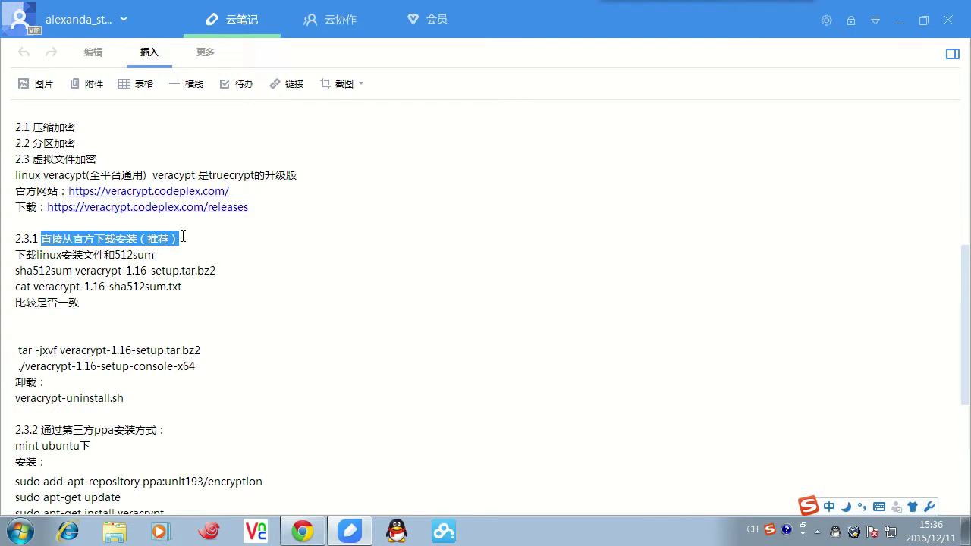
click(169, 286)
scroll(64, 378, down, 2)
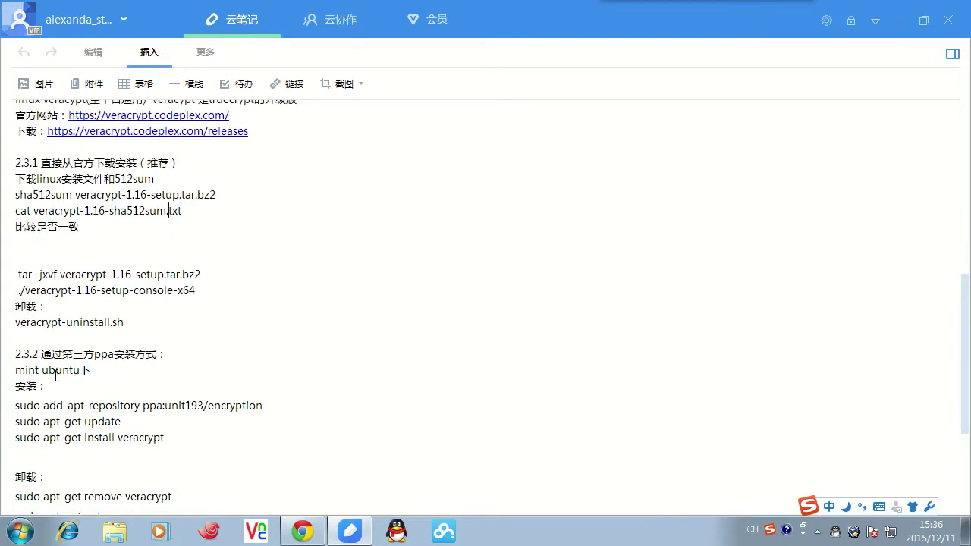
scroll(73, 357, down, 2)
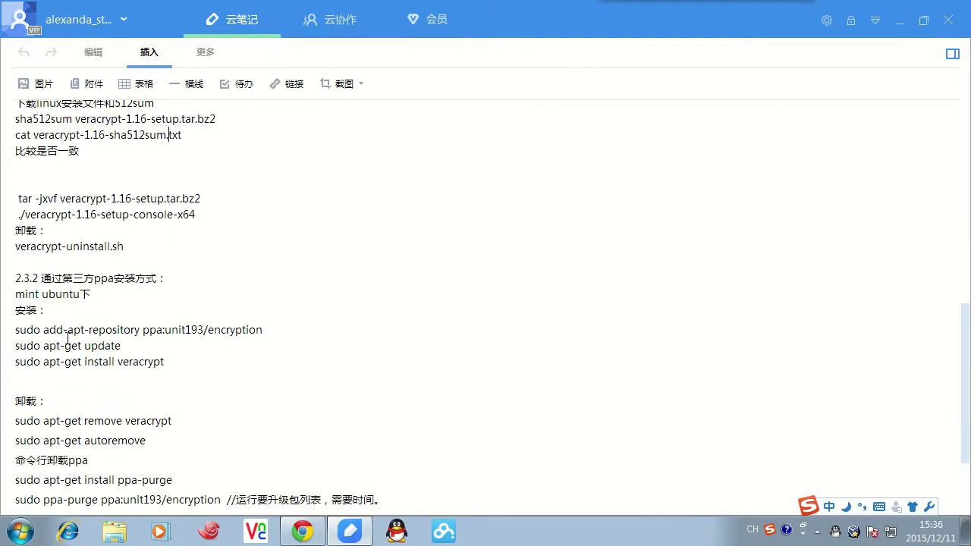
double_click(111, 278)
click(130, 284)
drag(15, 330, 188, 364)
scroll(155, 393, down, 2)
drag(16, 346, 166, 364)
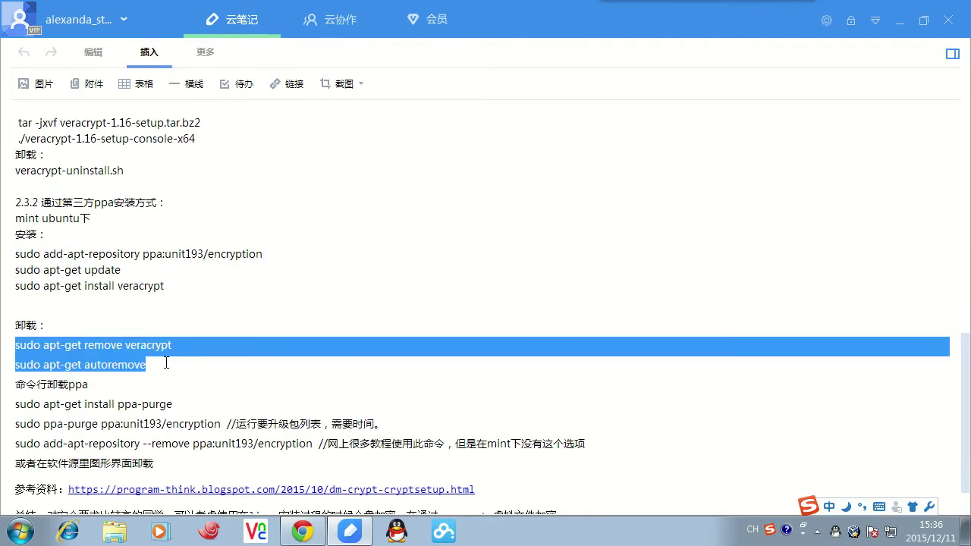
click(136, 394)
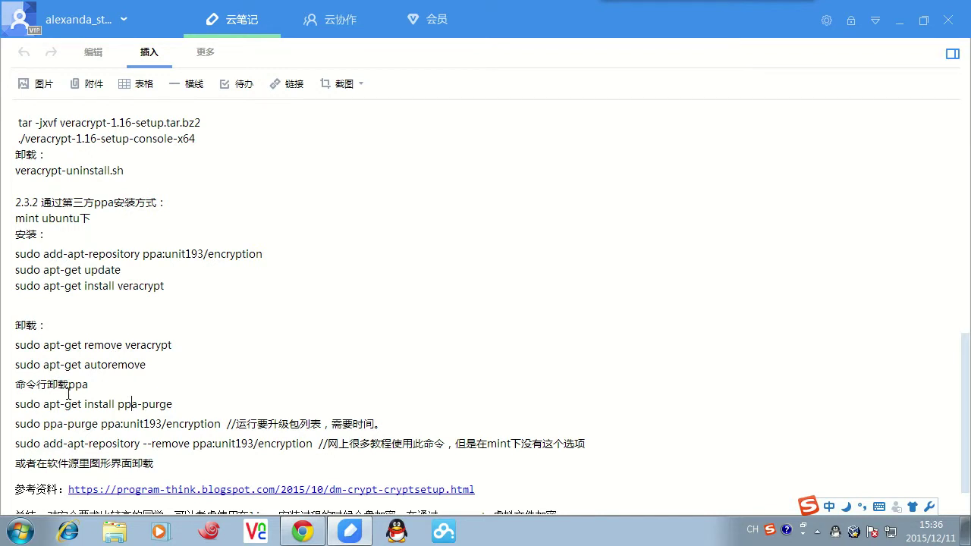
drag(67, 385, 89, 385)
click(179, 403)
scroll(182, 438, down, 1)
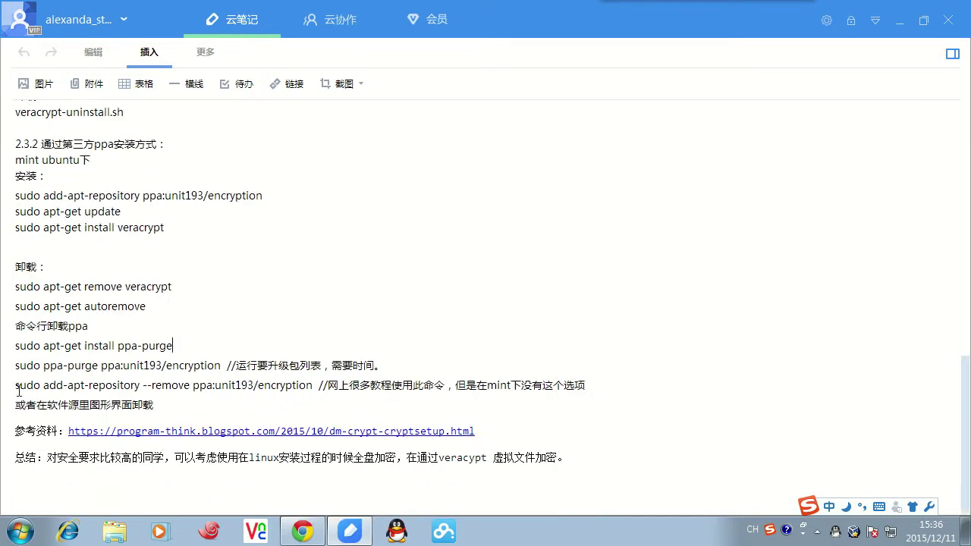
drag(15, 387, 608, 378)
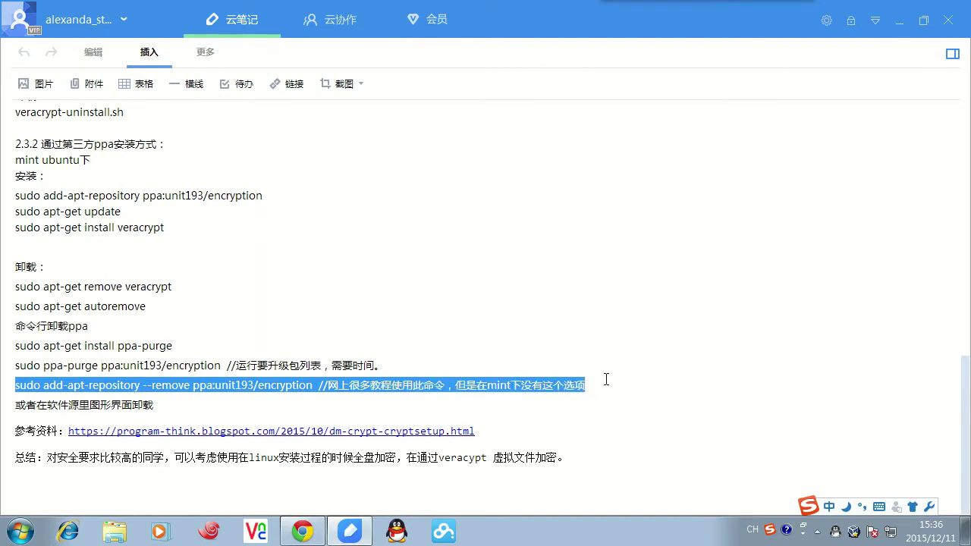
click(141, 387)
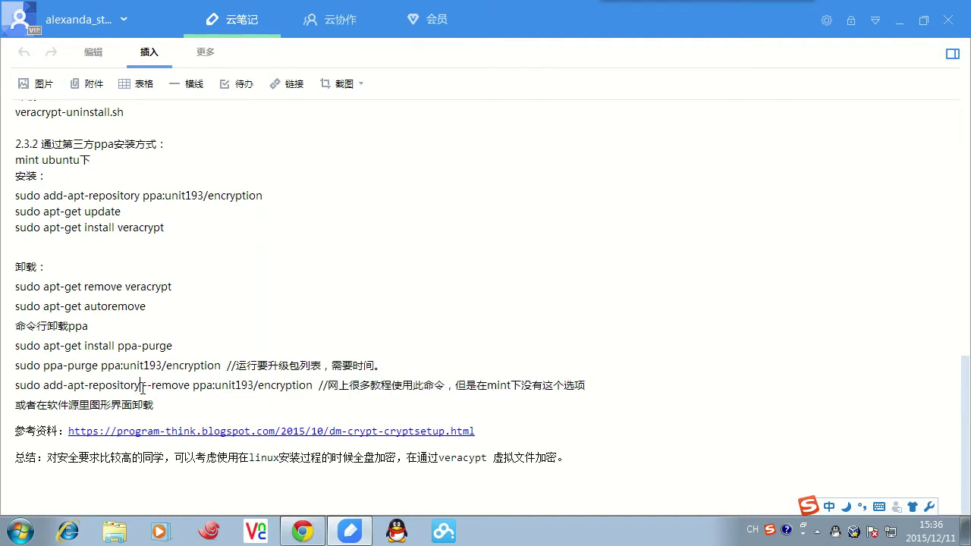
drag(151, 386, 193, 387)
click(163, 387)
drag(17, 349, 174, 347)
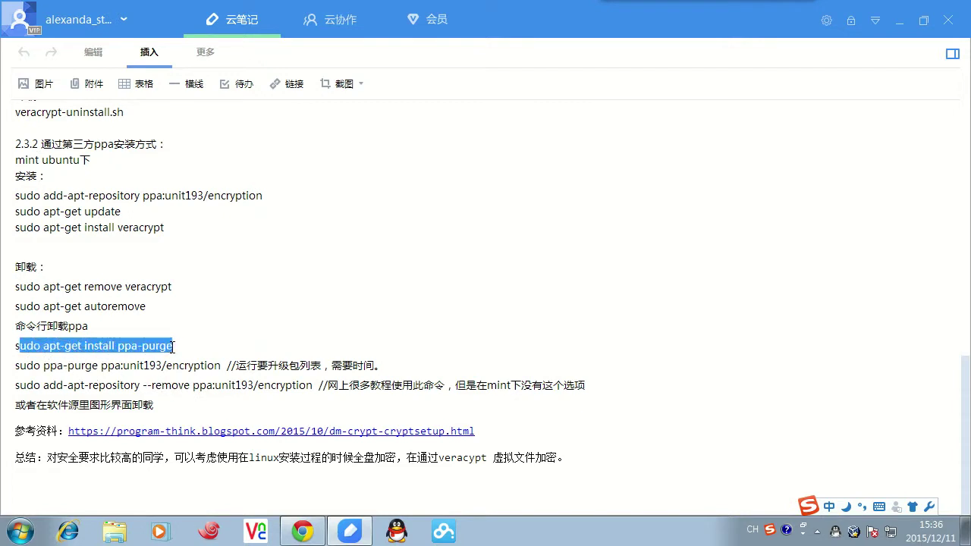
click(158, 347)
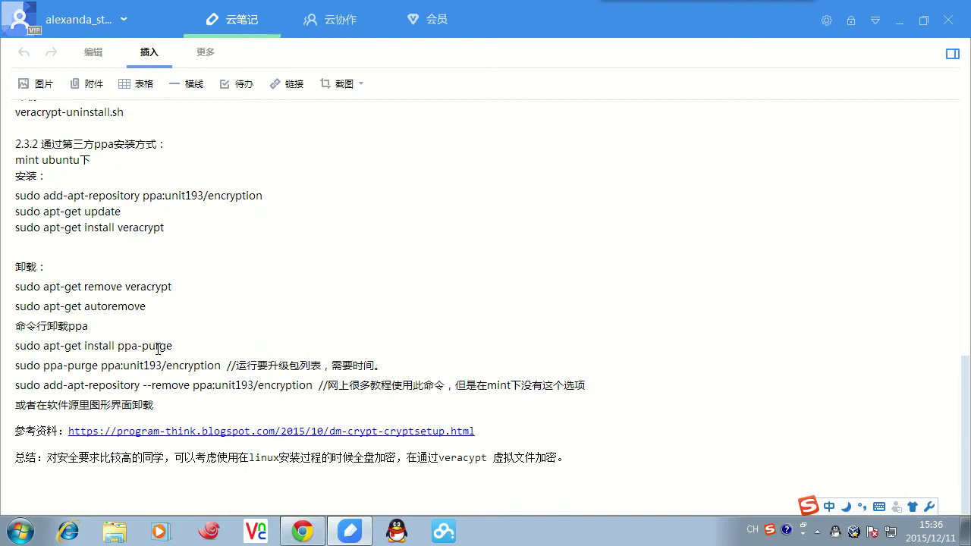
drag(15, 366, 226, 368)
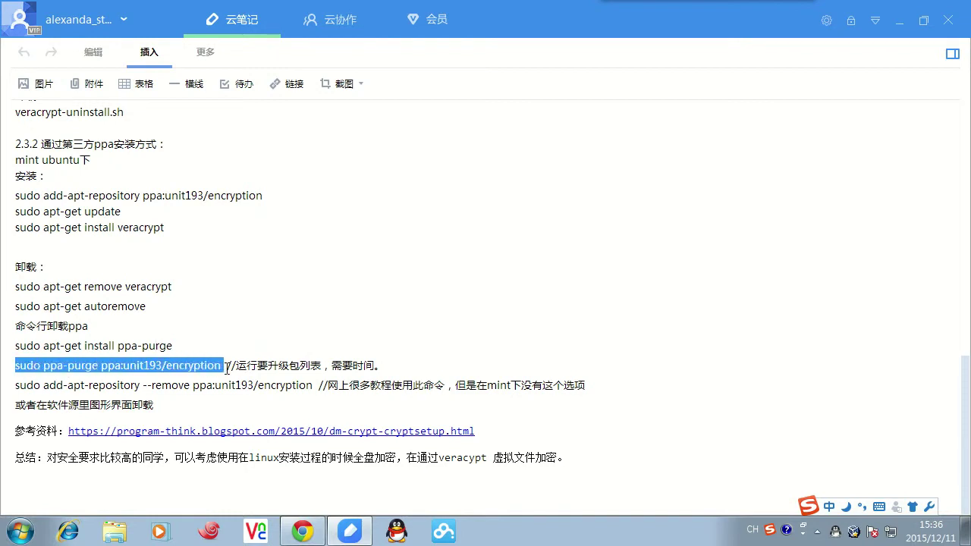
click(365, 368)
drag(384, 368, 228, 366)
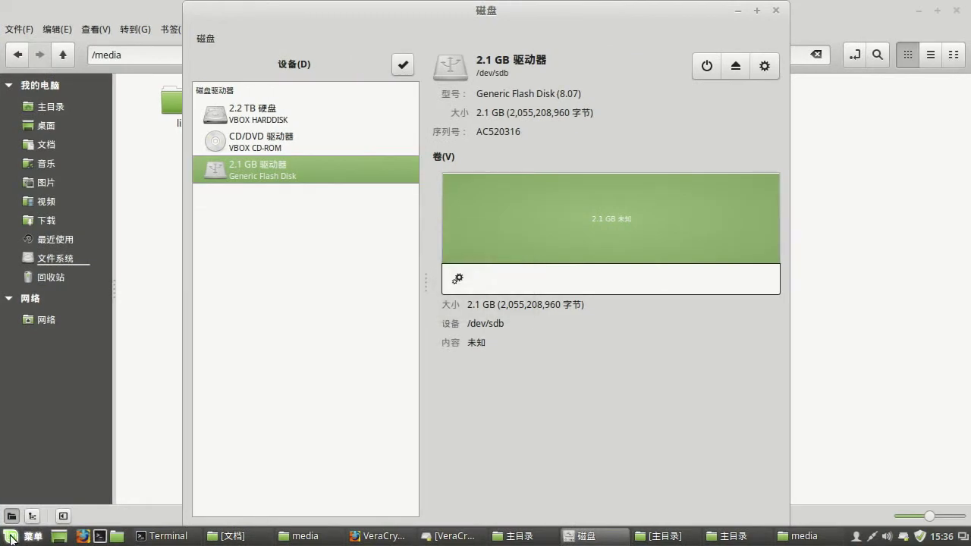
- Launch Software Sources (软件源) from 系统管理, entering the administrator password
click(10, 537)
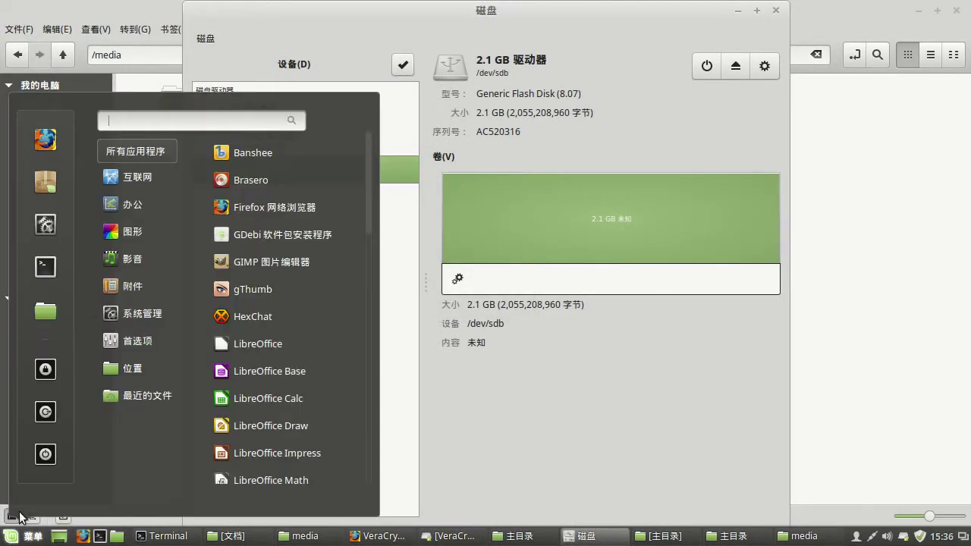
mouse_move(161, 319)
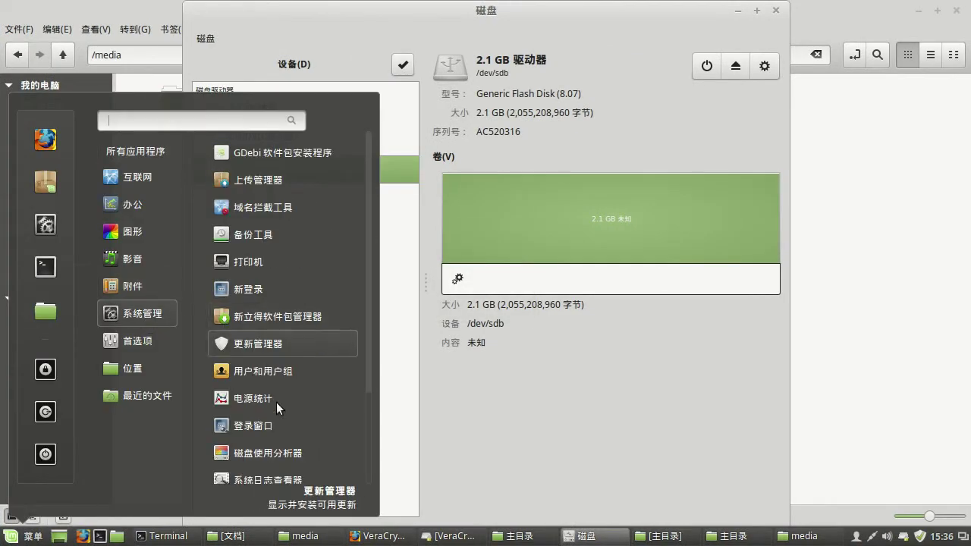
scroll(275, 432, down, 3)
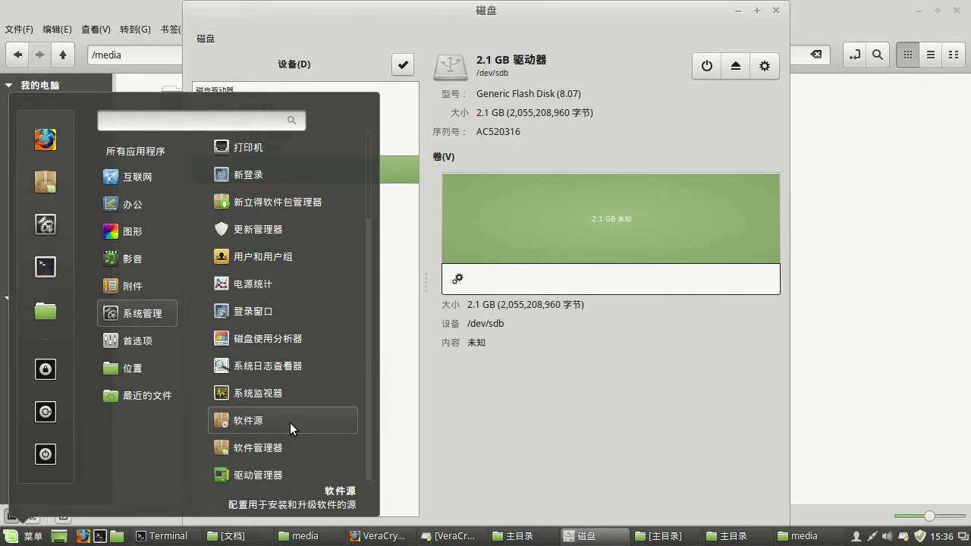
click(290, 422)
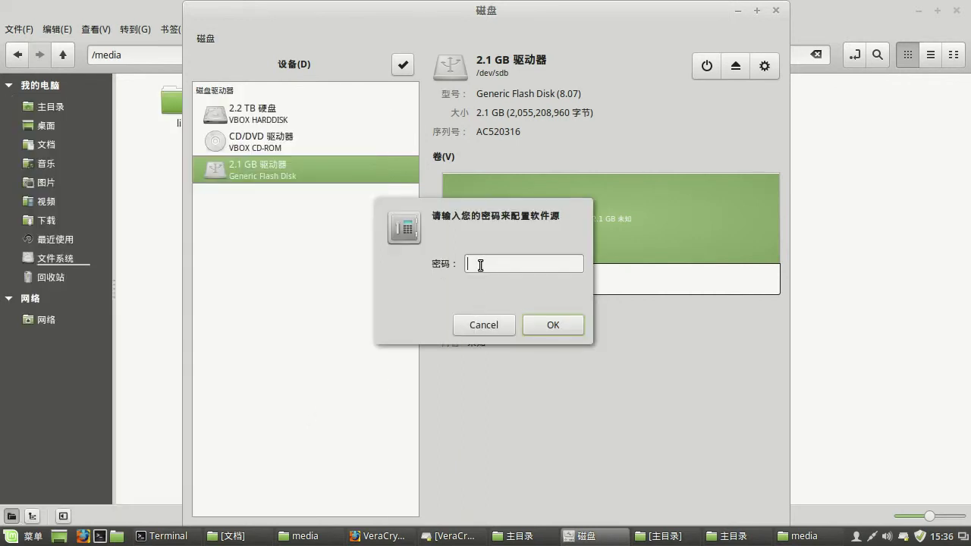
text(*********)
key(Return)
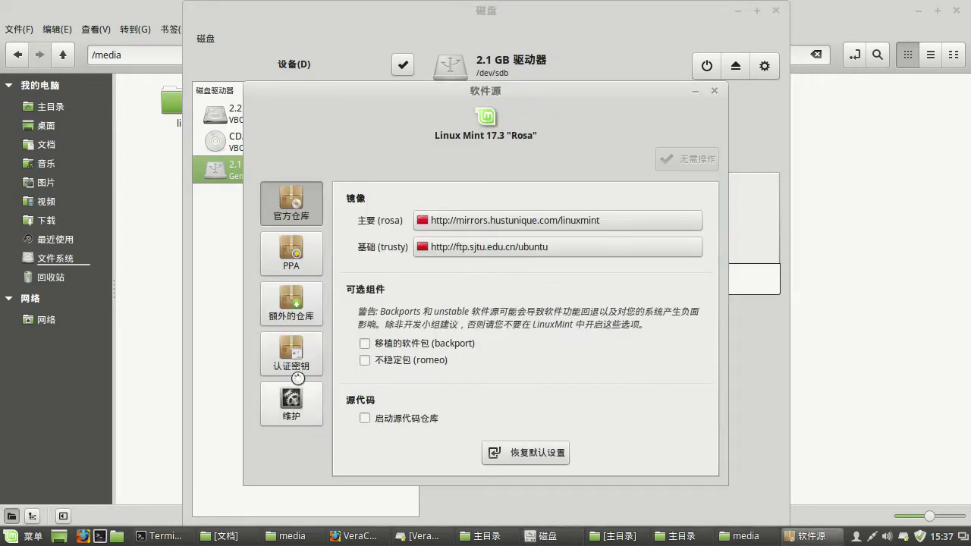
- Review the 额外的仓库 and empty PPA lists, close Software Sources, and return to /media
click(300, 324)
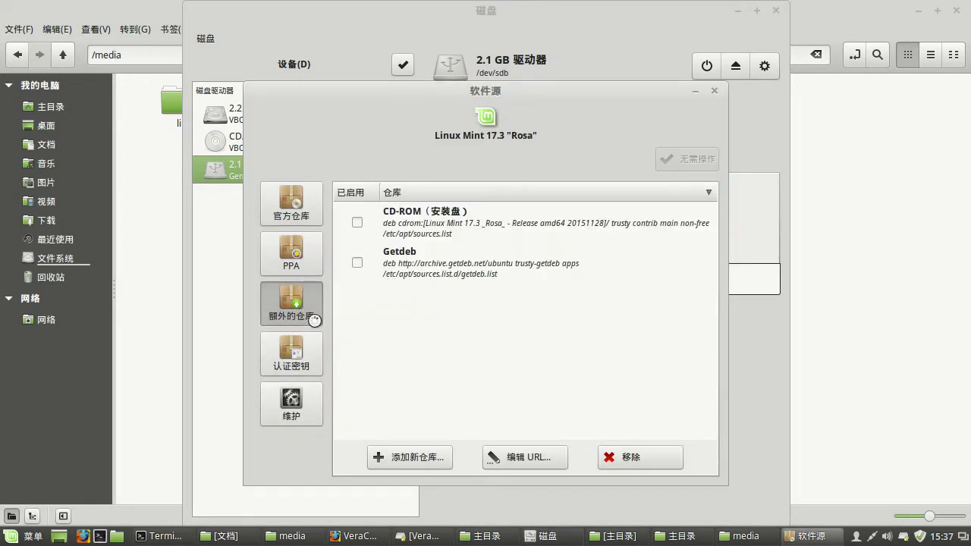
click(444, 274)
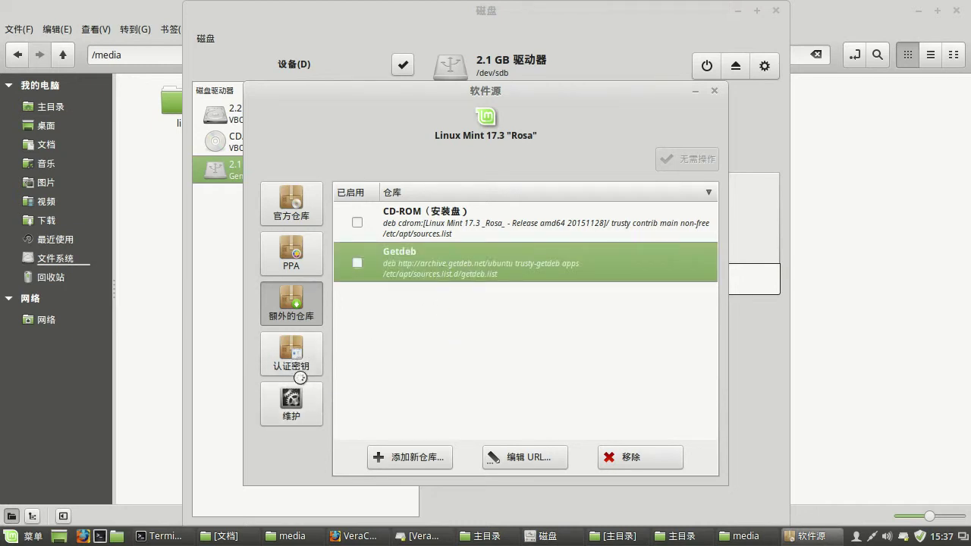
click(293, 257)
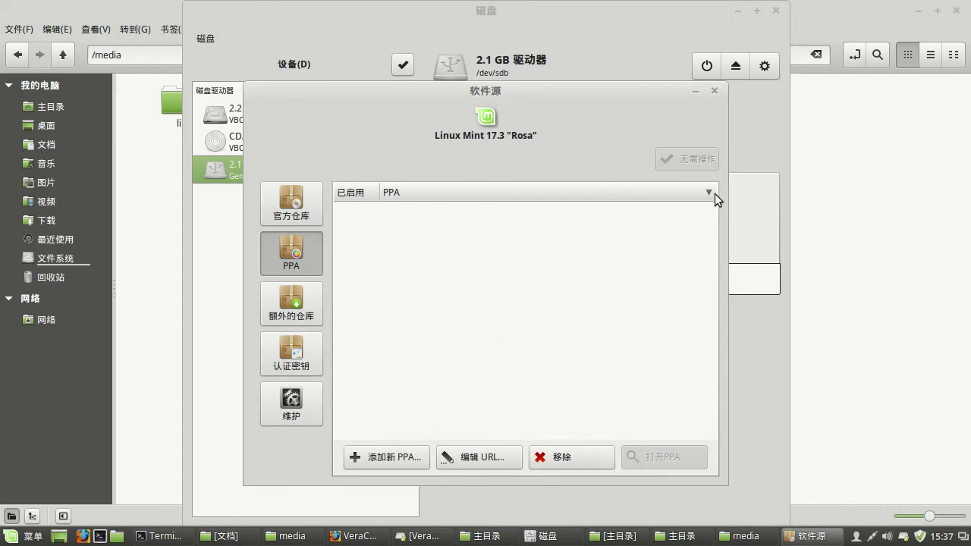
click(716, 92)
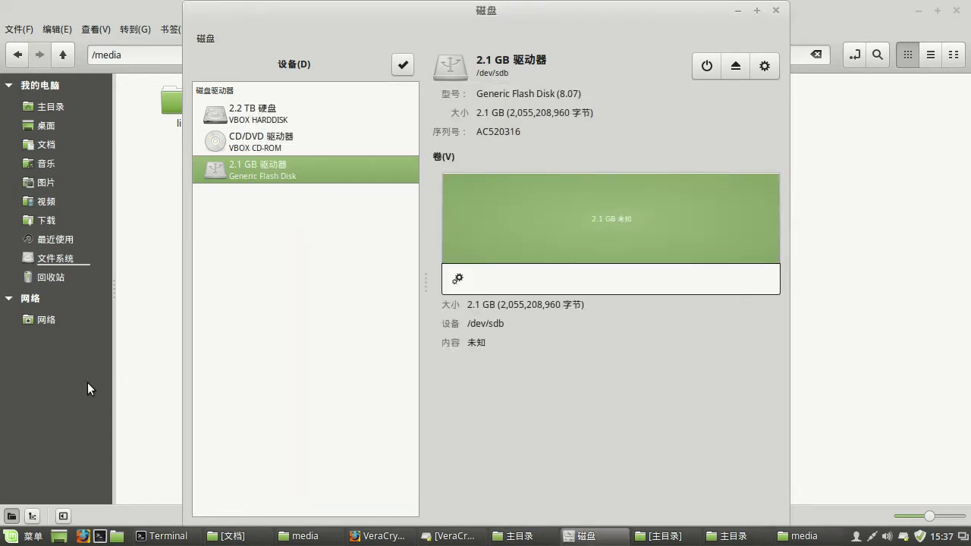
click(161, 377)
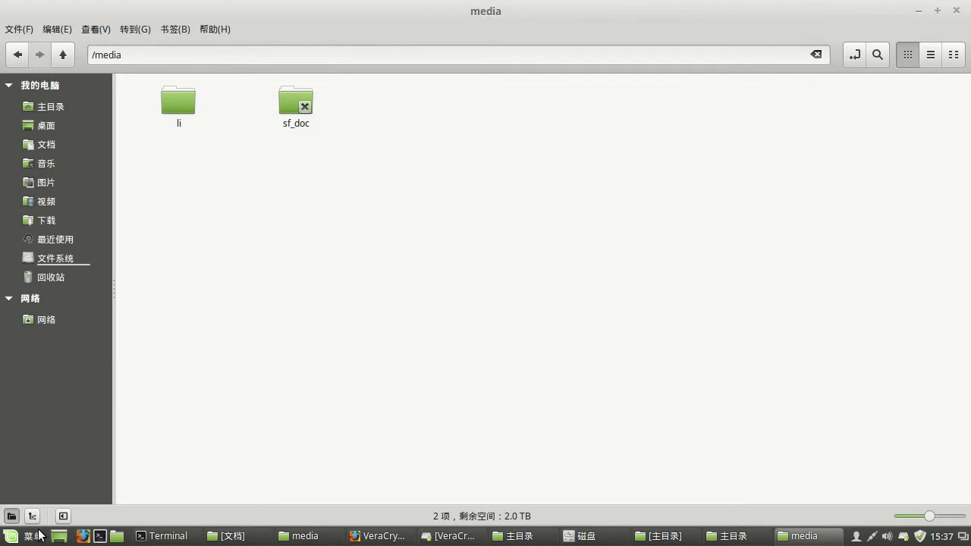